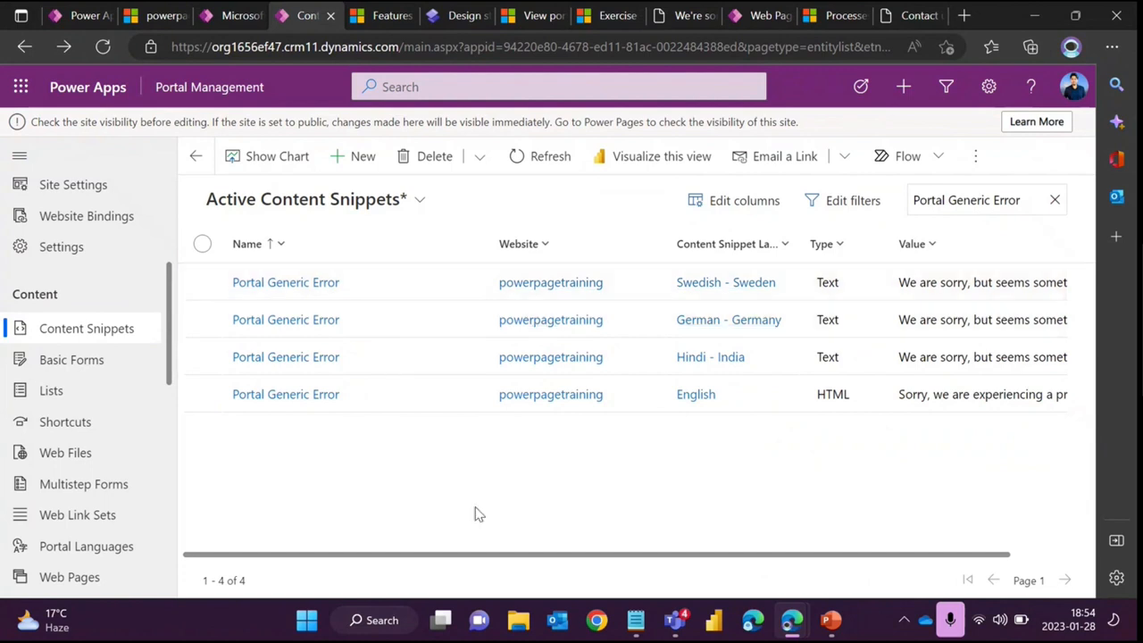
# - Open the Hindi - India Portal Generic Error snippet and compare its value with the error message on the presentation slide
pyautogui.click(314, 361)
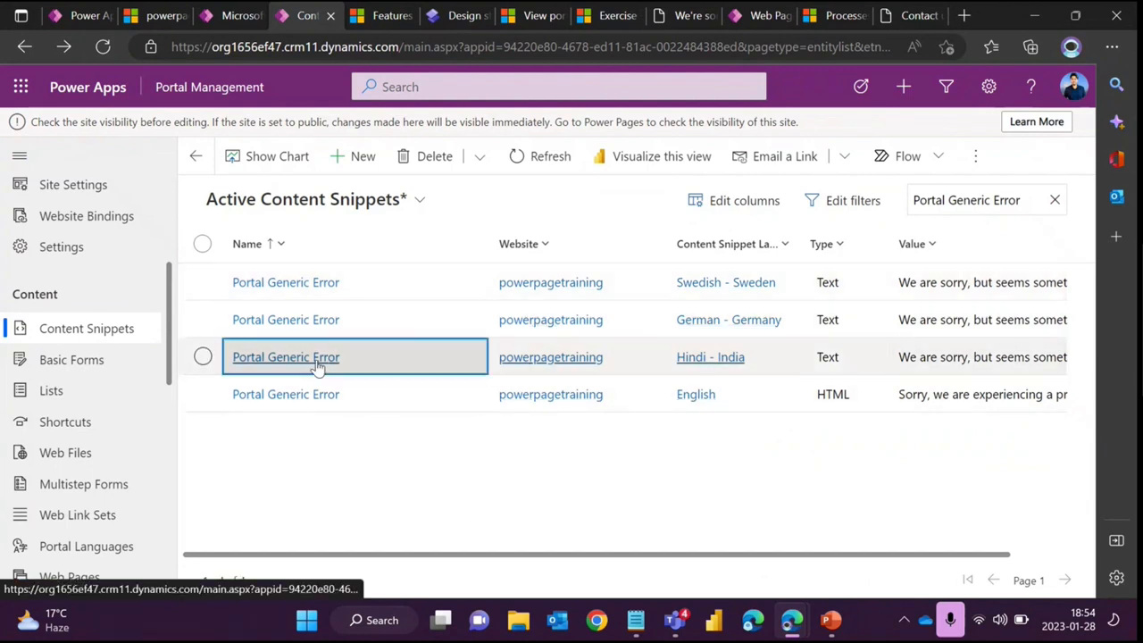
pyautogui.scroll(-2, 400, 436)
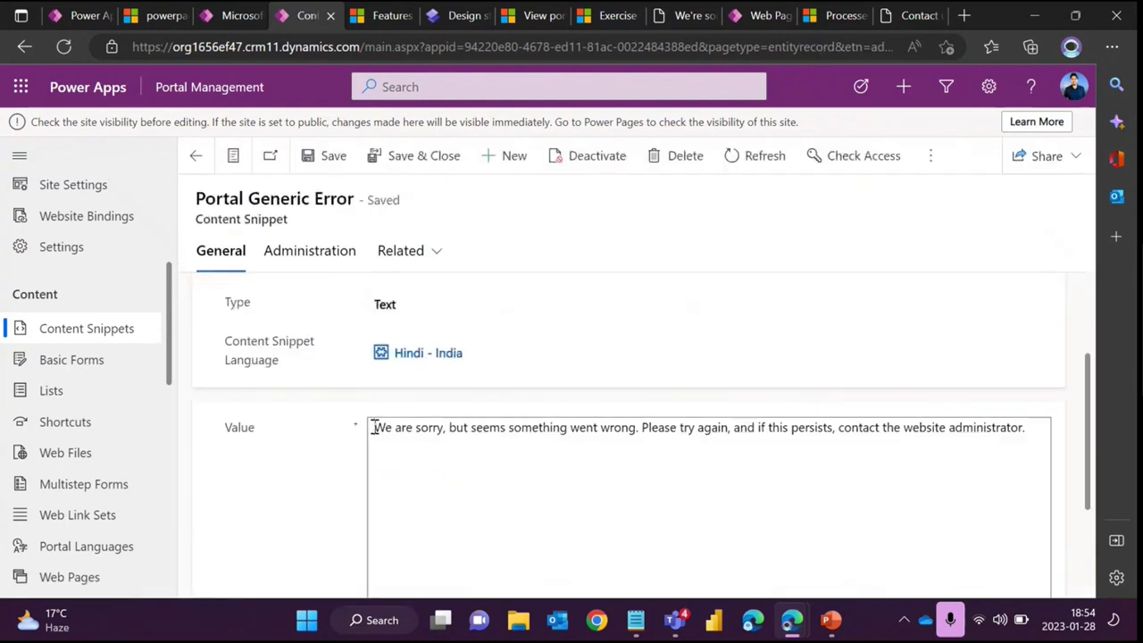
pyautogui.moveTo(373, 427); pyautogui.dragTo(1027, 446)
pyautogui.click(931, 458)
pyautogui.moveTo(831, 620)
pyautogui.click(828, 505)
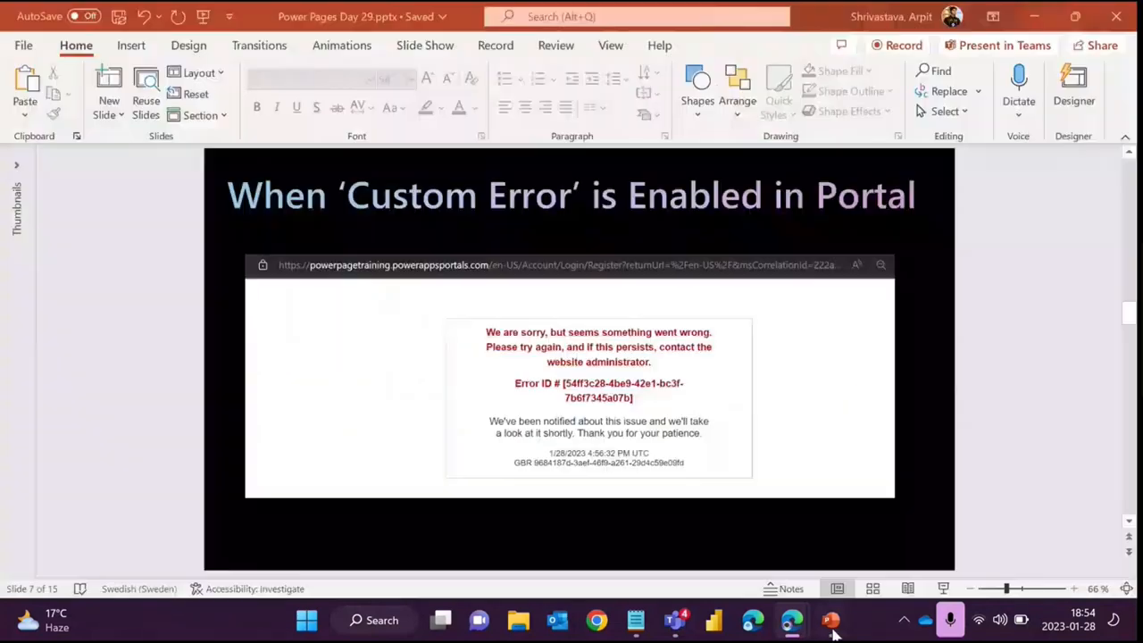
pyautogui.click(1034, 16)
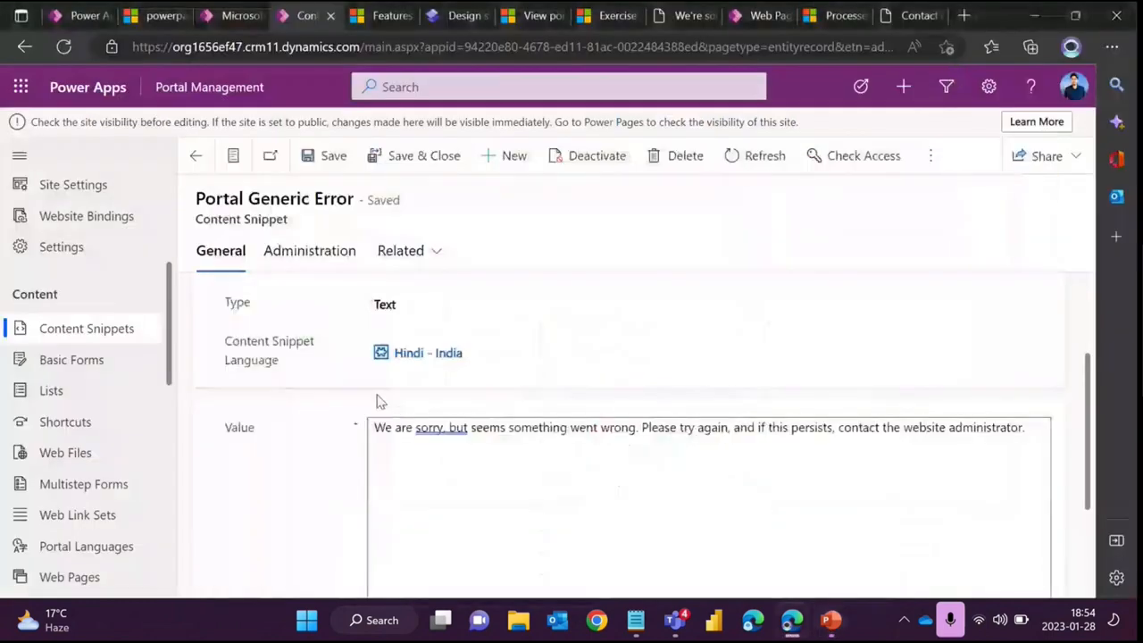
# - Open the English Portal Generic Error snippet and read its HTML value, including the contact-us link
pyautogui.click(191, 153)
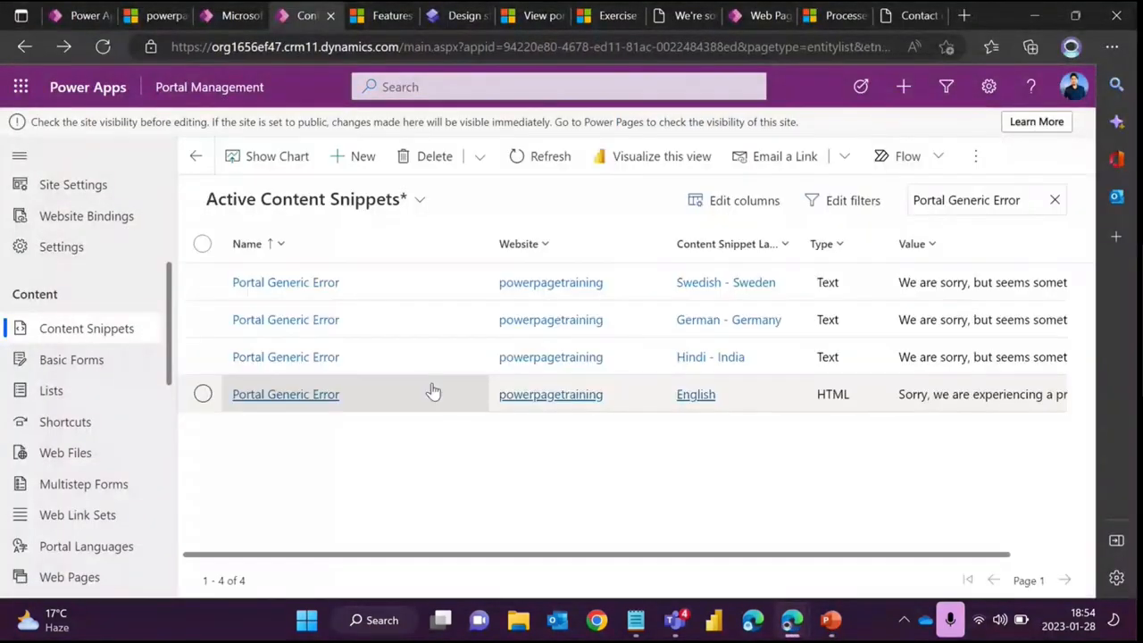
pyautogui.click(293, 399)
pyautogui.scroll(2, 420, 339)
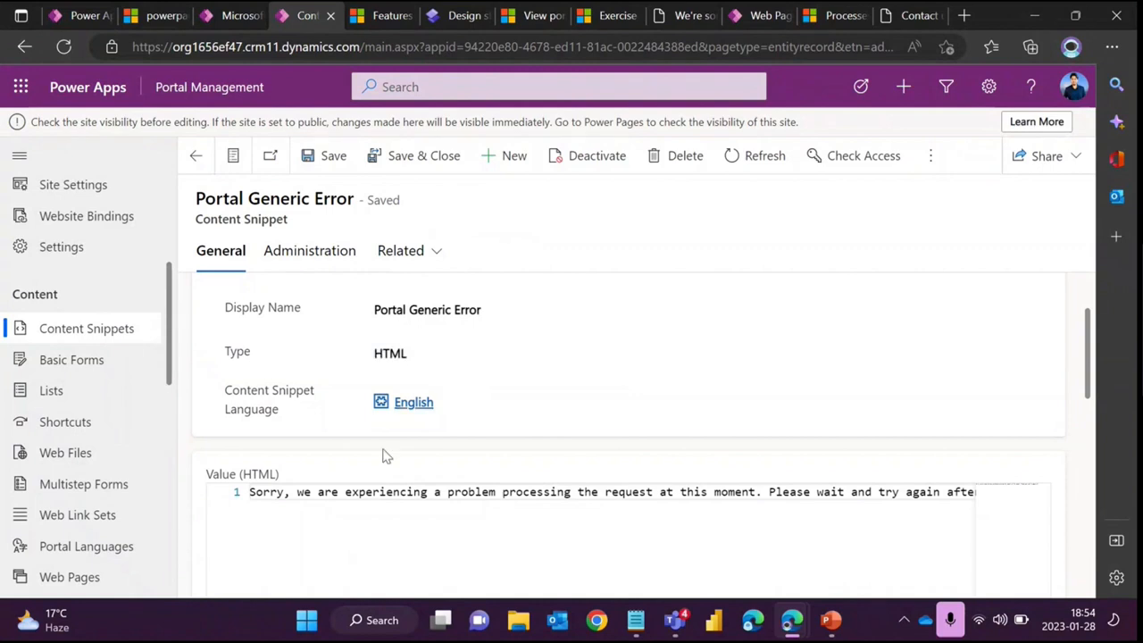
pyautogui.moveTo(379, 492); pyautogui.dragTo(223, 494)
pyautogui.click(374, 507)
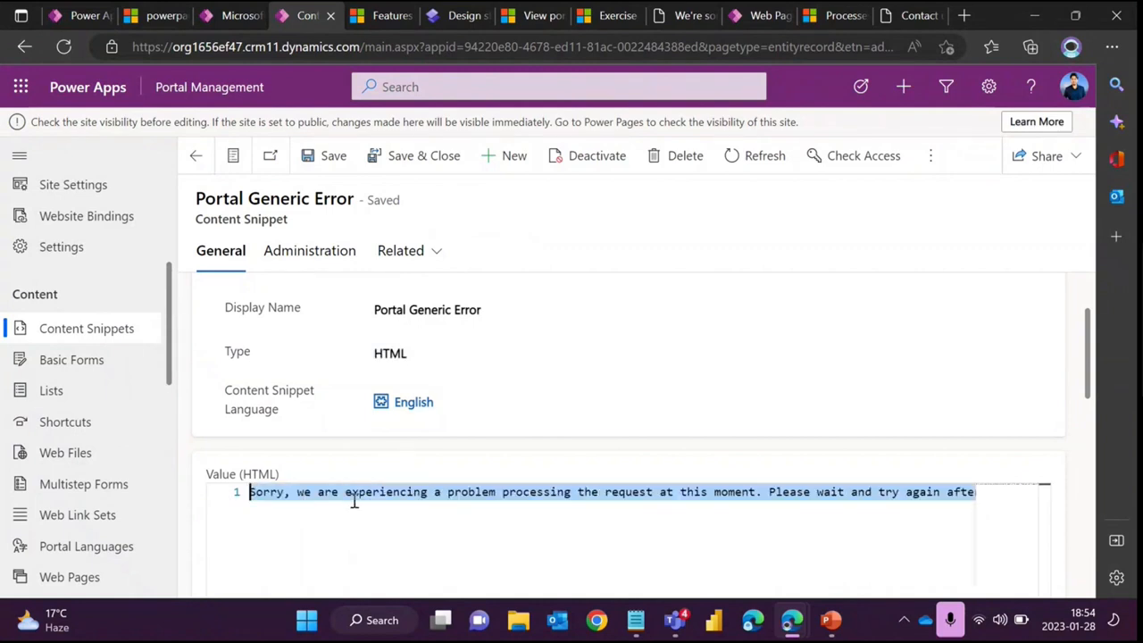
pyautogui.click(583, 499)
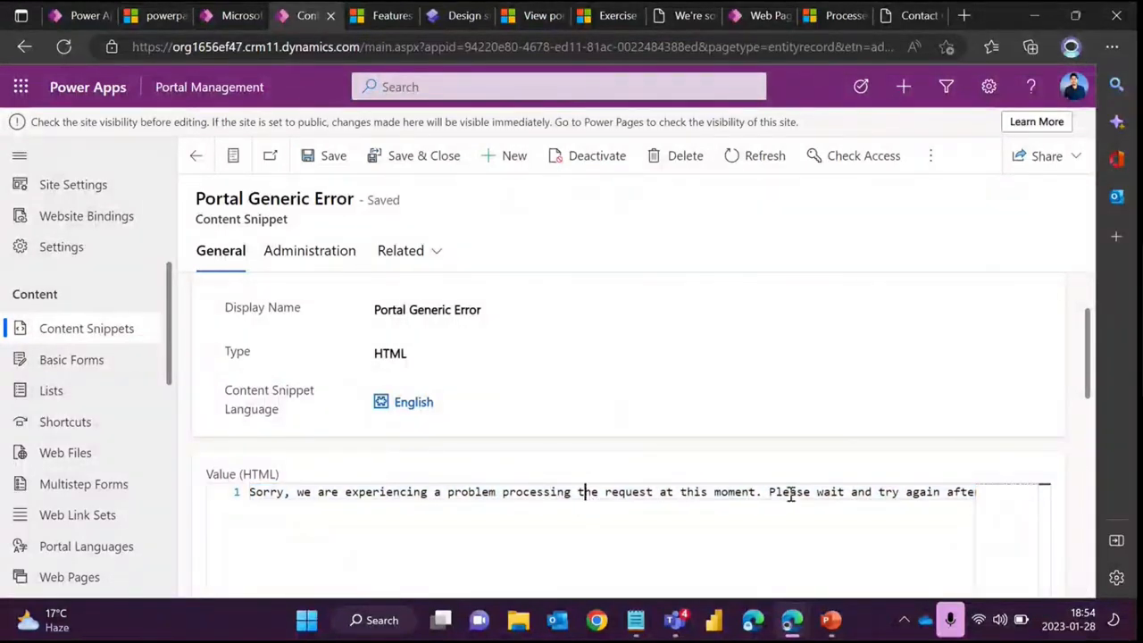
pyautogui.moveTo(771, 490); pyautogui.dragTo(977, 492)
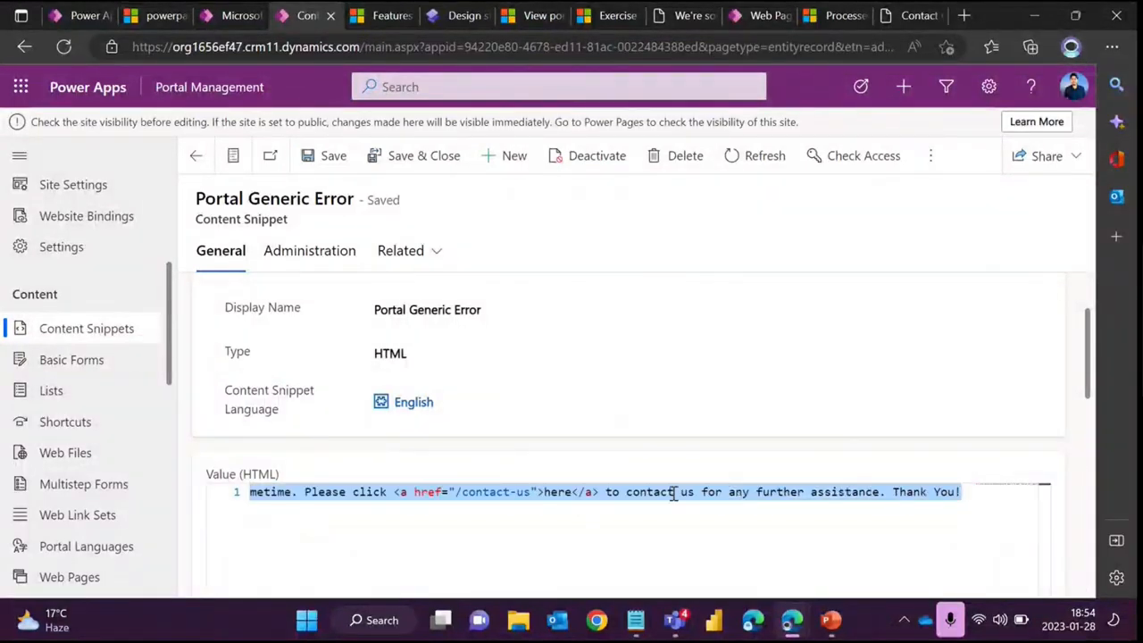
pyautogui.click(406, 493)
pyautogui.moveTo(406, 492); pyautogui.dragTo(600, 492)
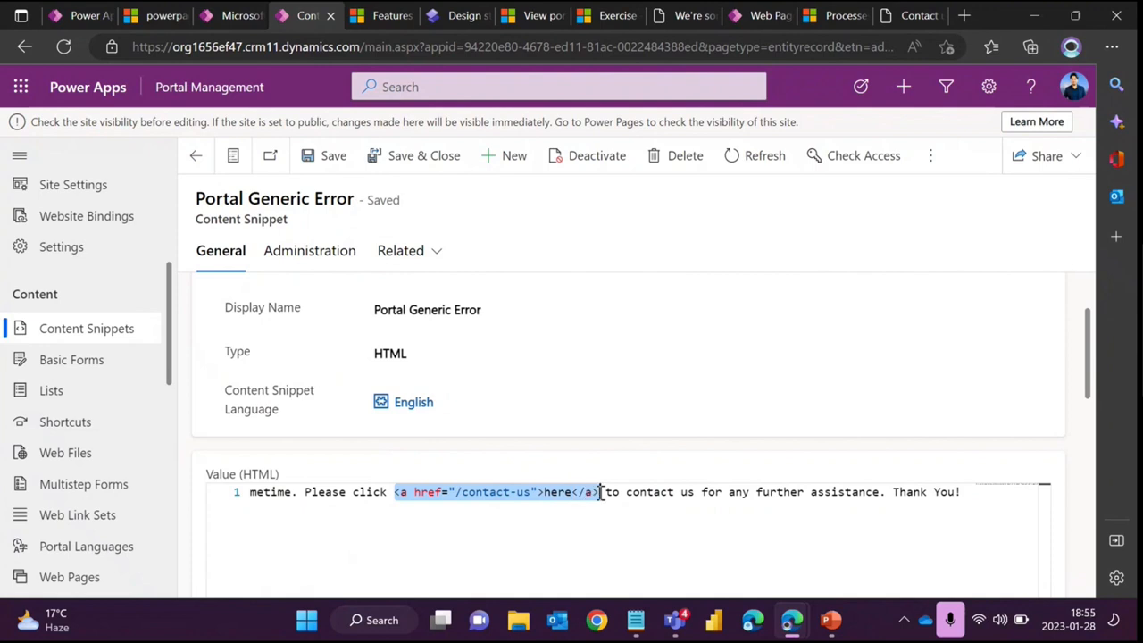
pyautogui.click(638, 502)
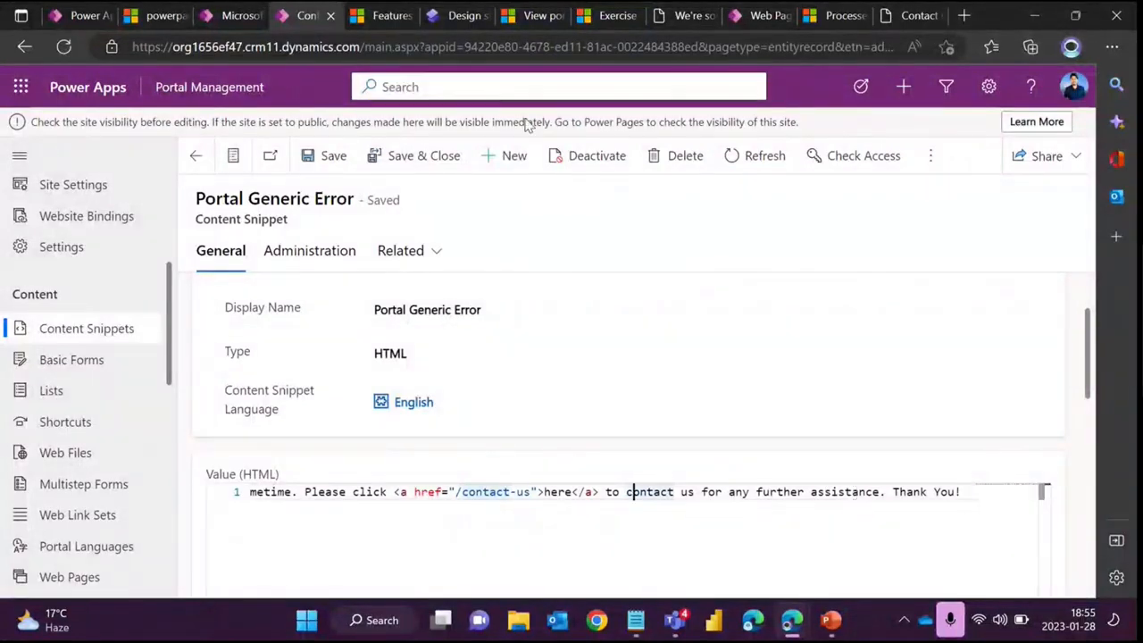
# - Switch to the portal error page tab and read the custom error message
pyautogui.click(685, 18)
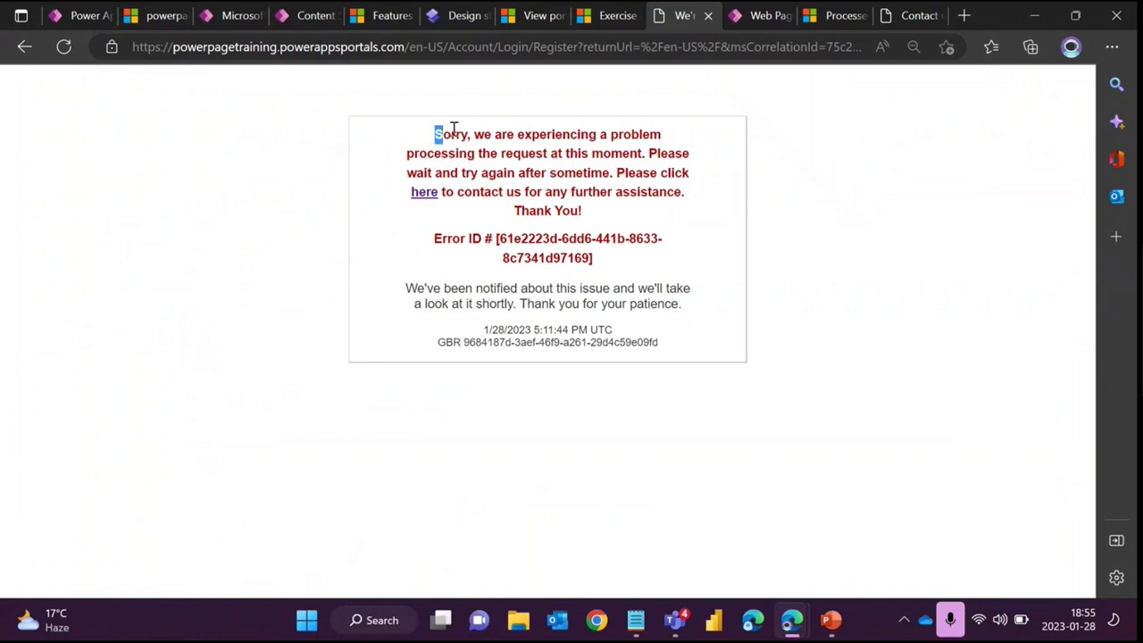
pyautogui.moveTo(435, 134); pyautogui.dragTo(666, 136)
pyautogui.moveTo(488, 175); pyautogui.dragTo(497, 175)
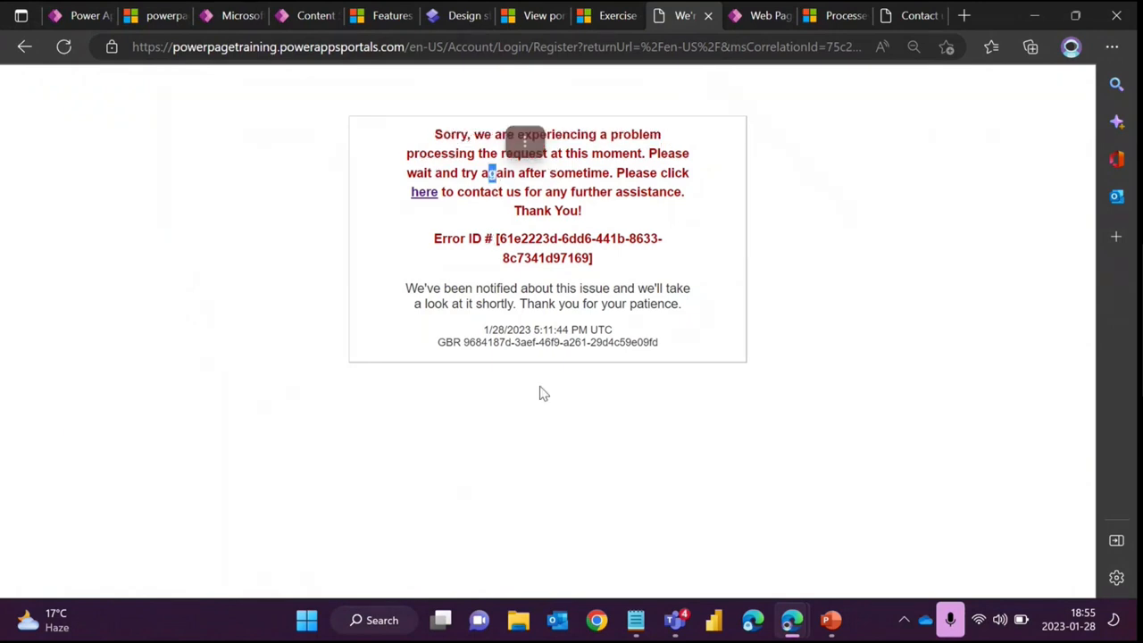
# - Go to the portal home page by pasting its address into the address bar
pyautogui.moveTo(410, 47); pyautogui.dragTo(1027, 104)
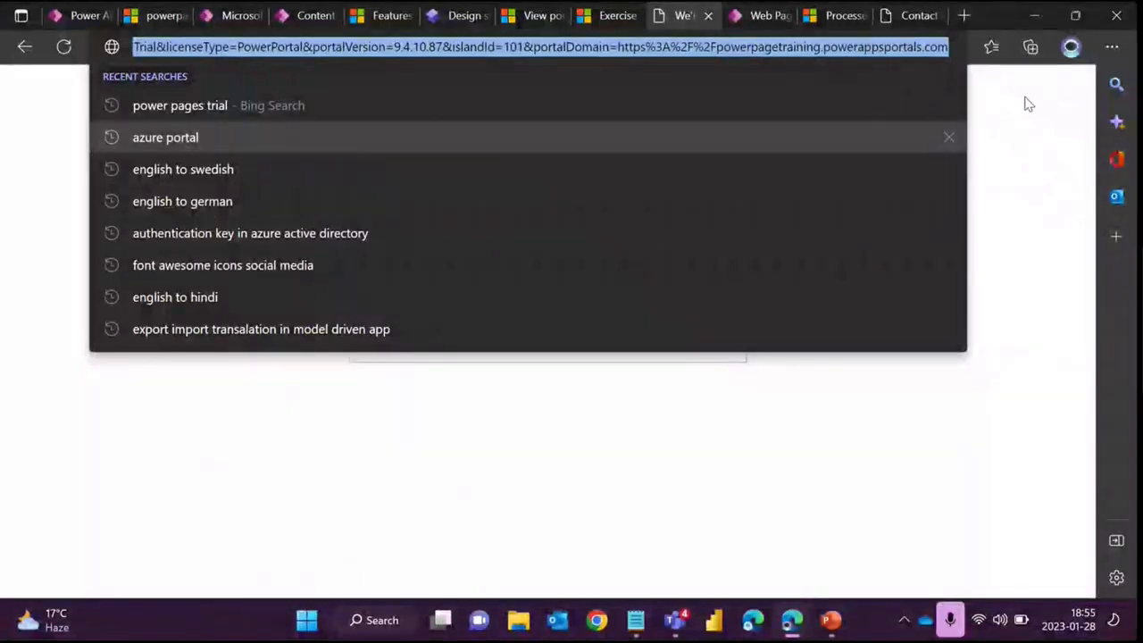
pyautogui.write('https://powerpagetraining.powerappsportals.com')
pyautogui.press('Return')
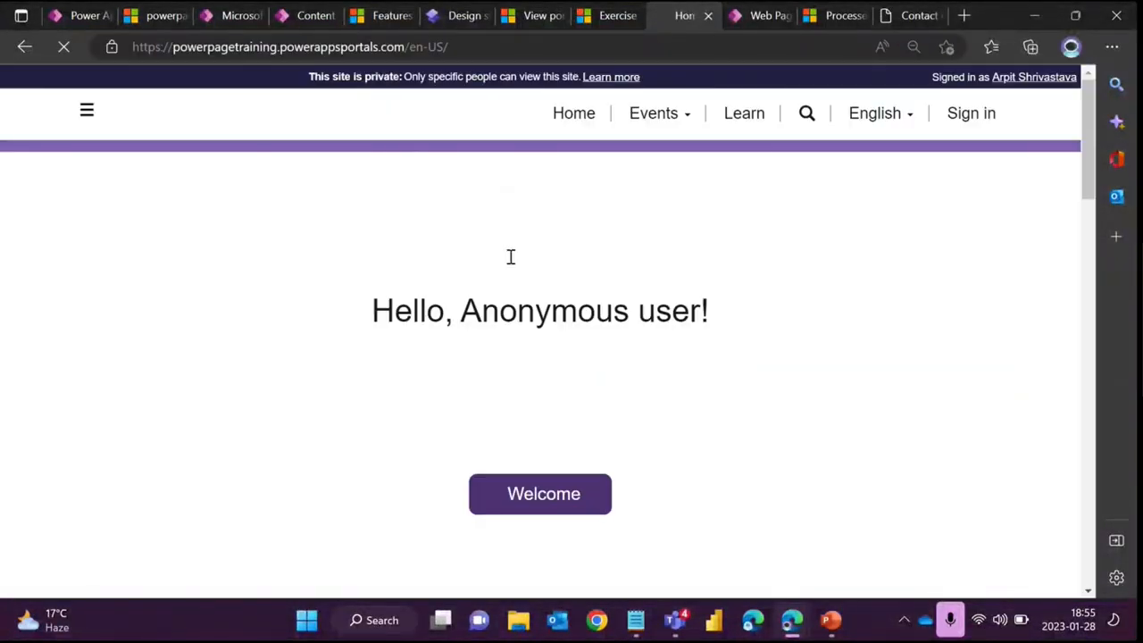
# - Open the Register tab of the portal's sign-in page
pyautogui.scroll(3, 548, 288)
pyautogui.scroll(5, 548, 287)
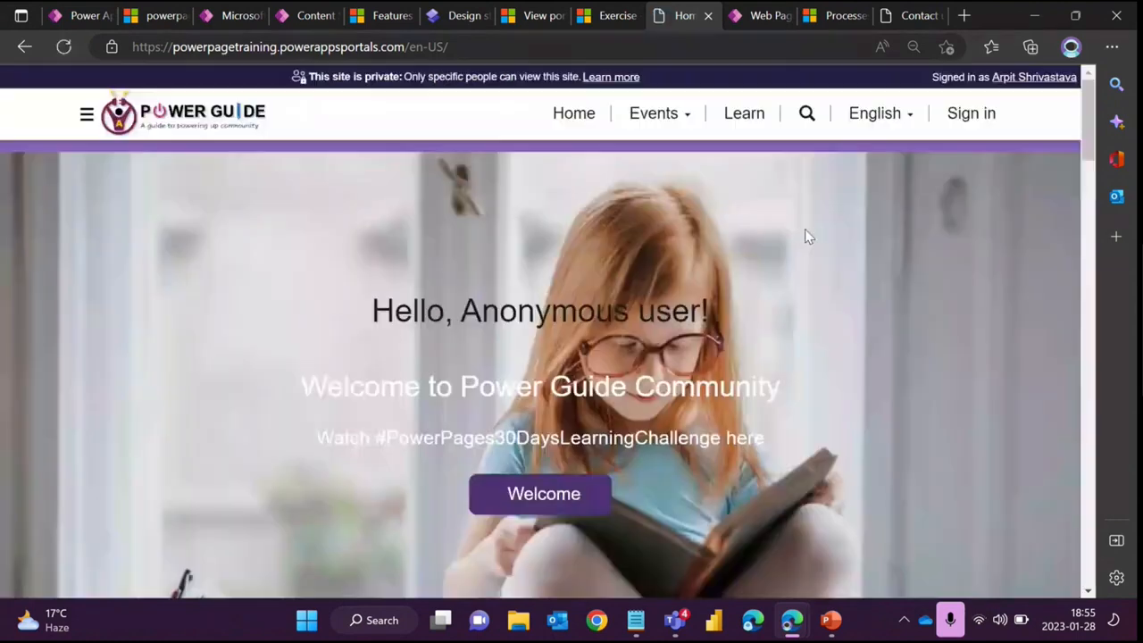
pyautogui.click(971, 113)
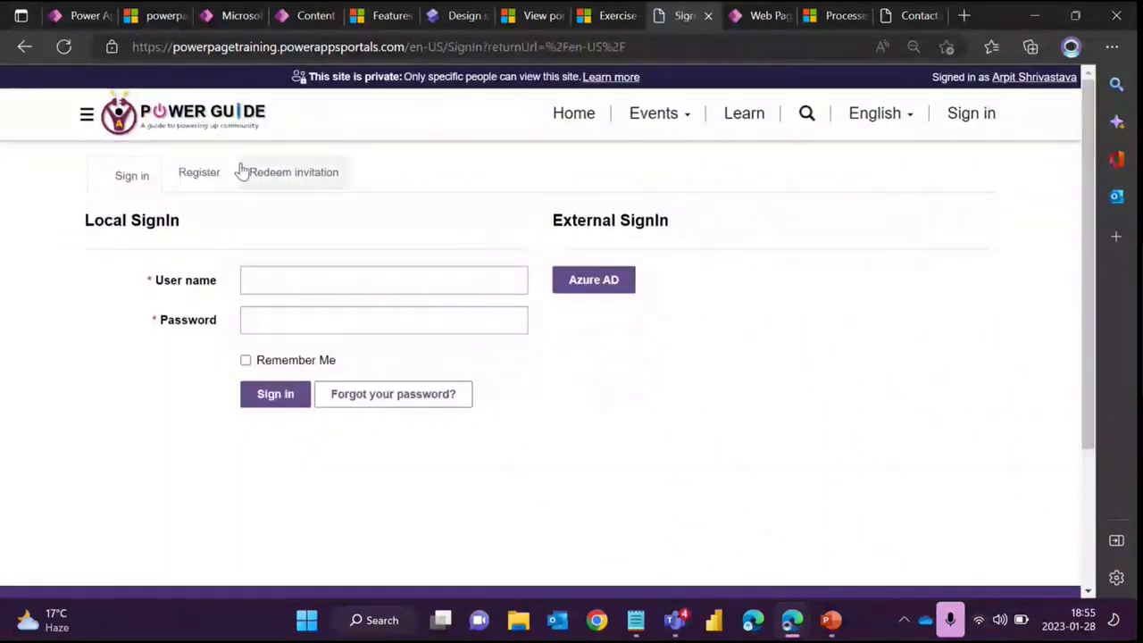
pyautogui.click(190, 181)
# - Fill in the registration email from the saved suggestions and the username
pyautogui.click(330, 280)
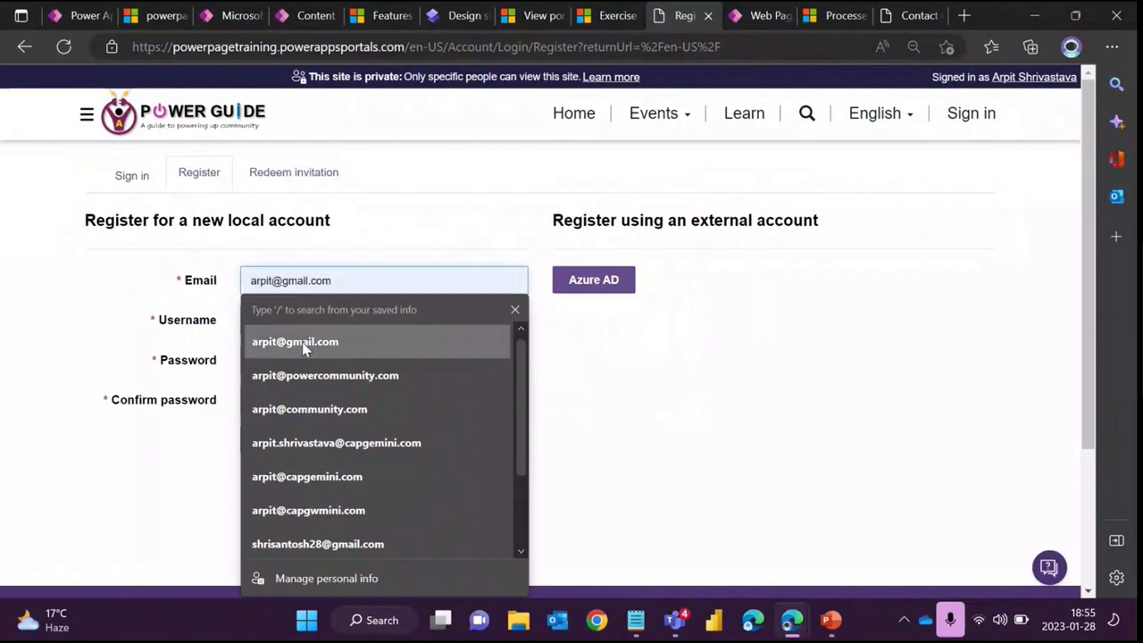
pyautogui.click(295, 341)
pyautogui.click(281, 324)
# - Try to register by entering the account password and confirmation password
pyautogui.click(286, 385)
pyautogui.click(275, 358)
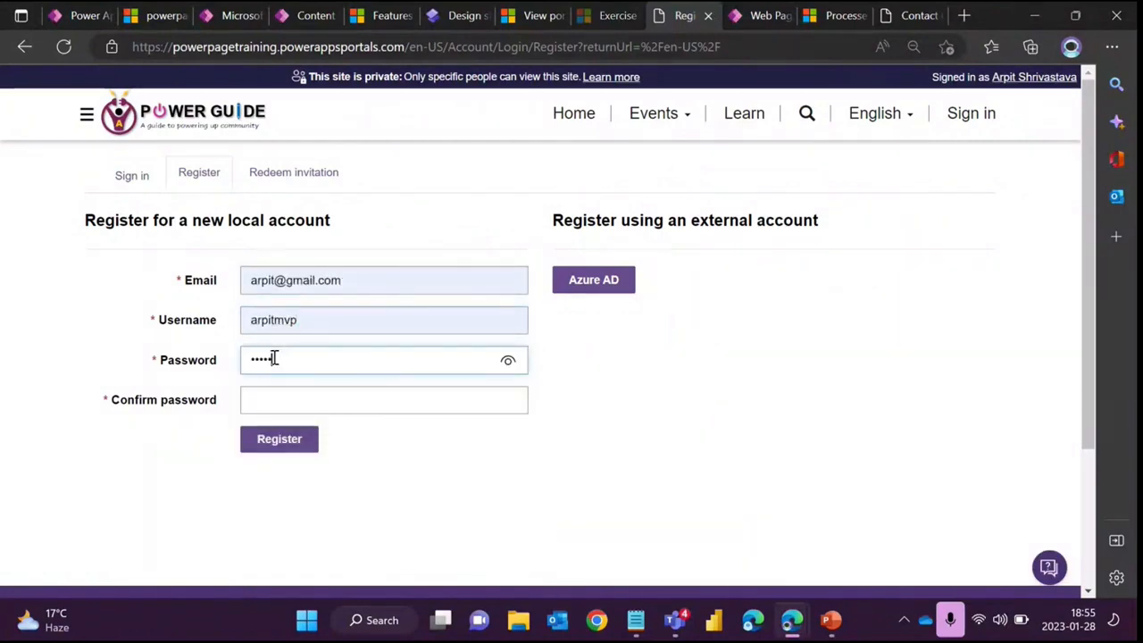
pyautogui.write('•••••••••')
pyautogui.press('Tab')
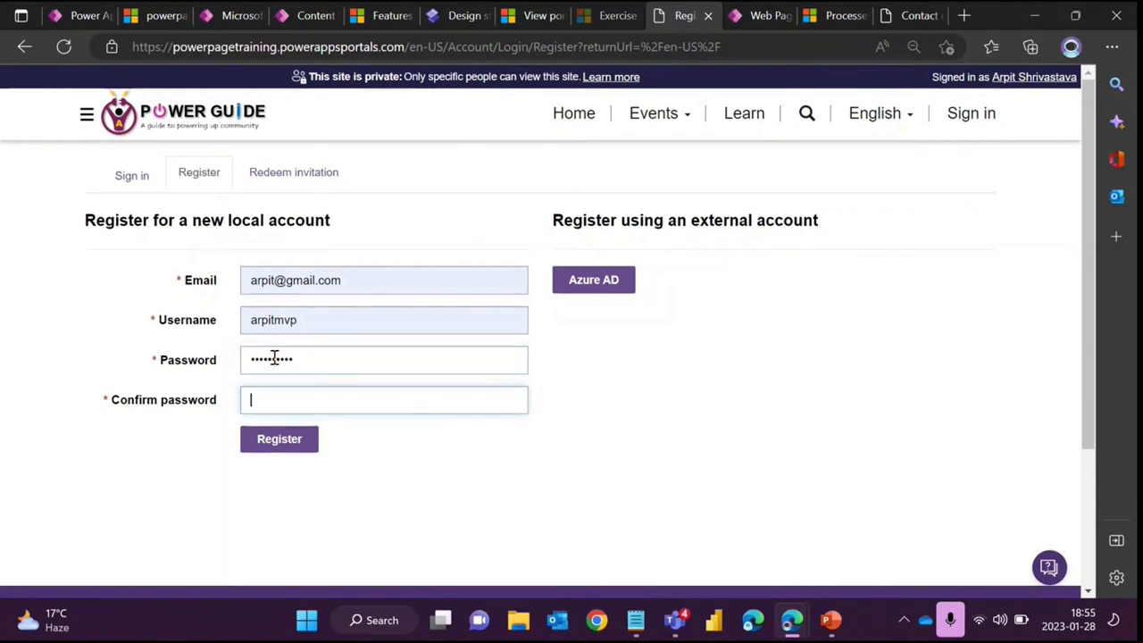
pyautogui.write('•••••••••')
pyautogui.press('Return')
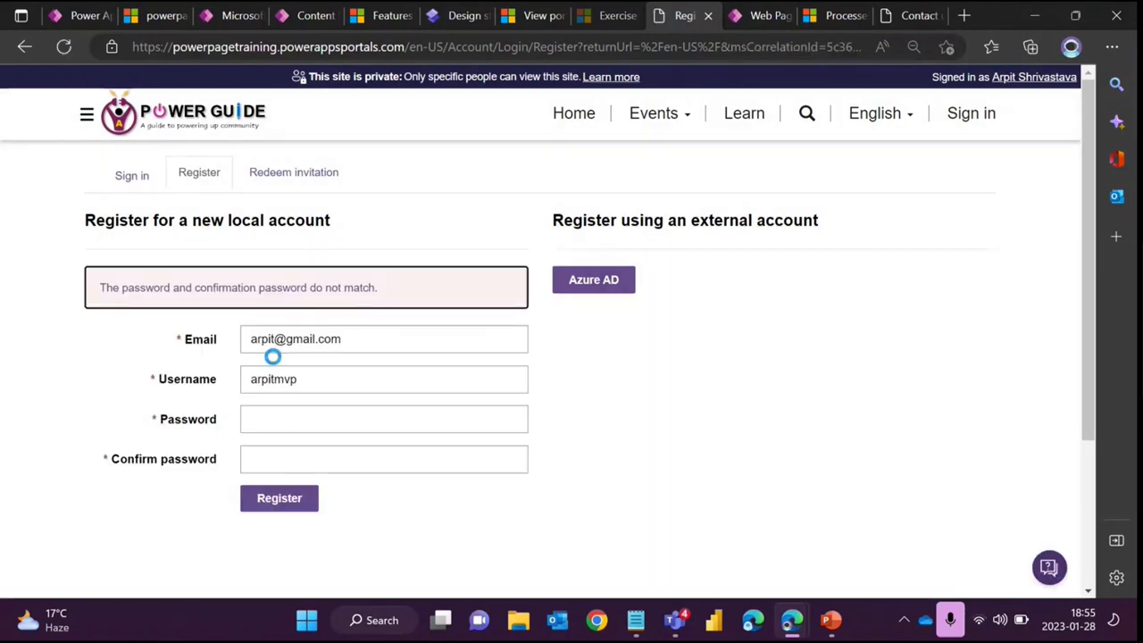
# - Re-enter the account password and confirmation password and submit the registration
pyautogui.click(286, 425)
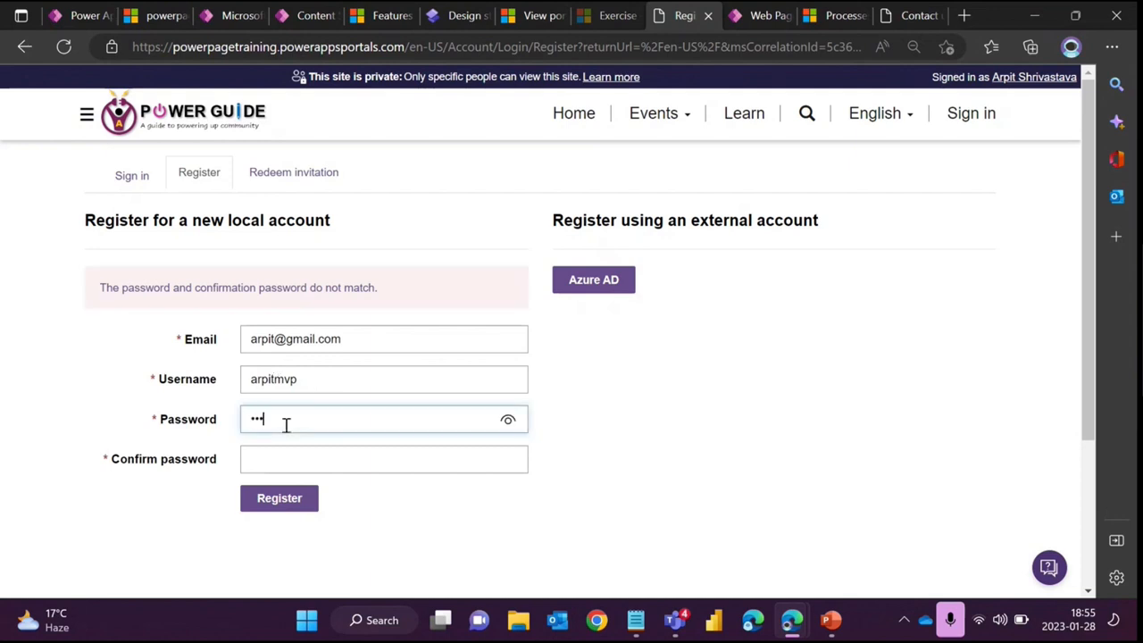
pyautogui.write('••••••••••')
pyautogui.press('Tab')
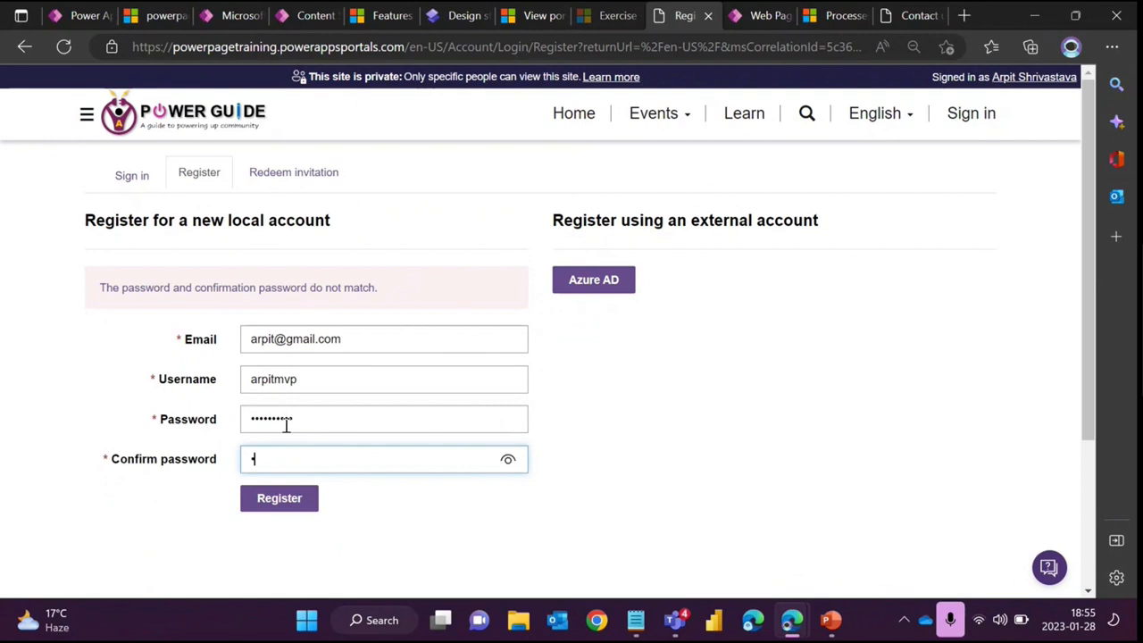
pyautogui.write('•••••')
pyautogui.press('Return')
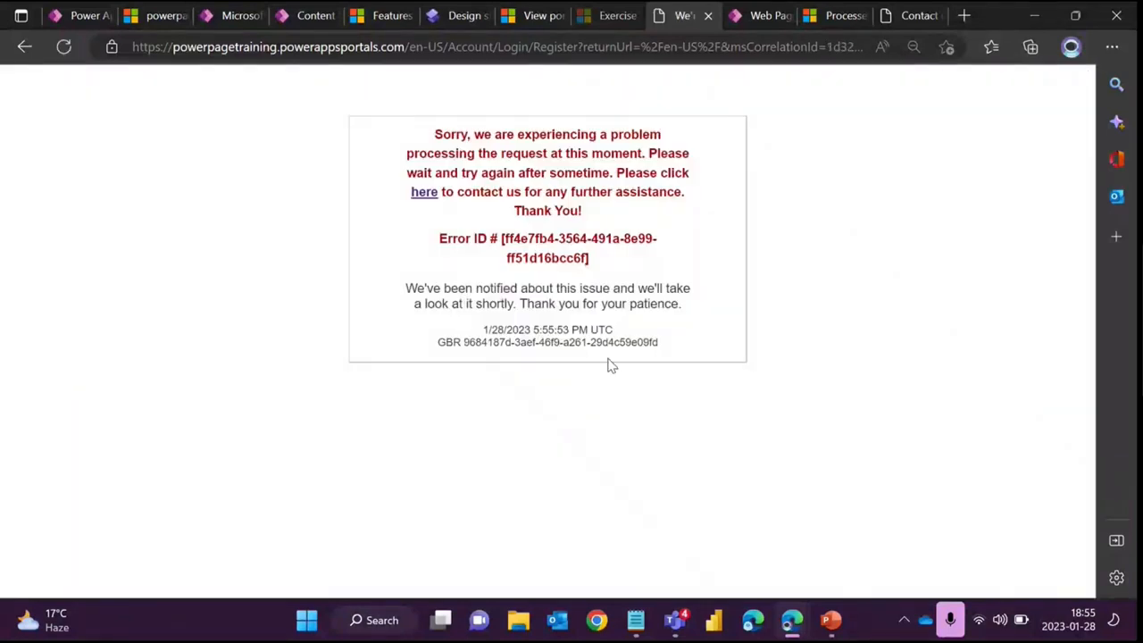
# - Follow the here link in the error message and browse the Contact us form
pyautogui.moveTo(434, 134); pyautogui.dragTo(684, 171)
pyautogui.moveTo(688, 213); pyautogui.dragTo(433, 134)
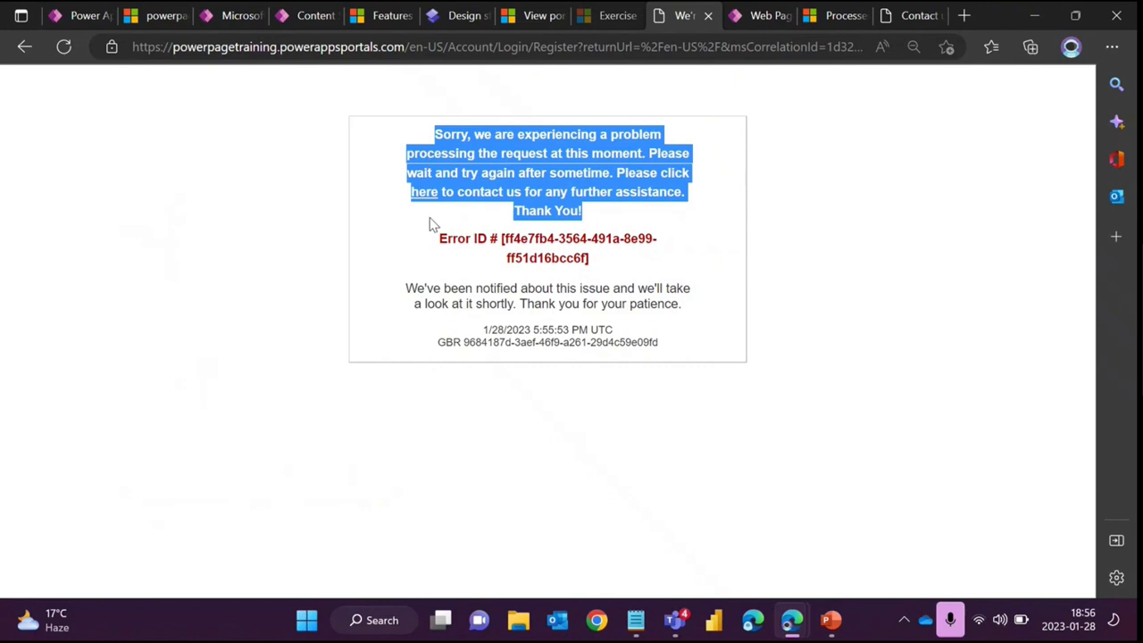
pyautogui.click(424, 191)
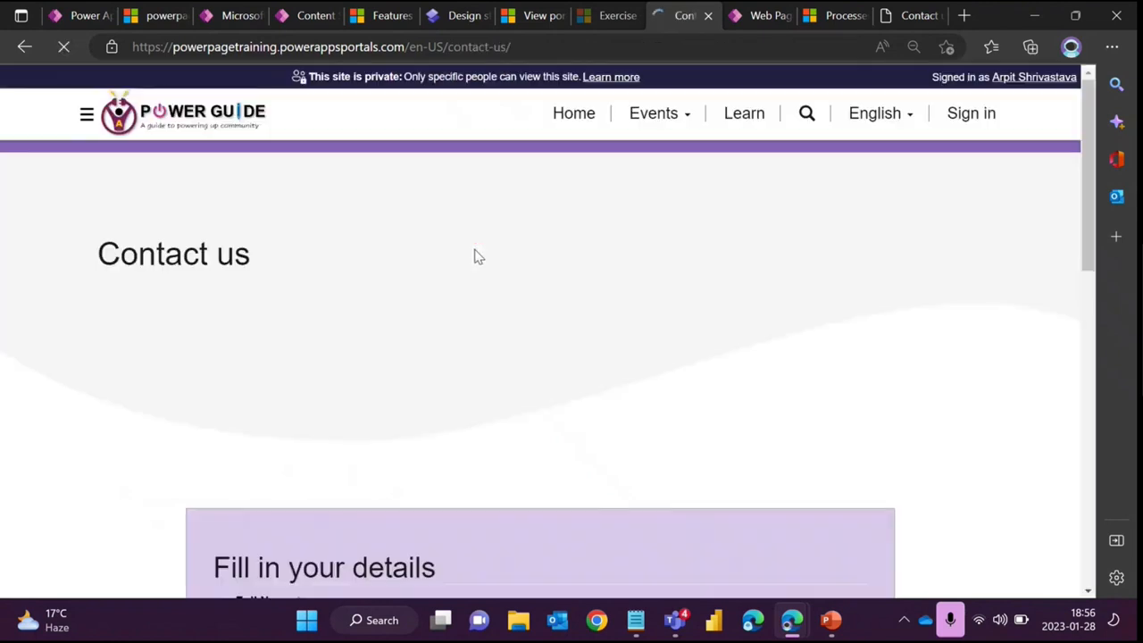
pyautogui.scroll(-2, 600, 316)
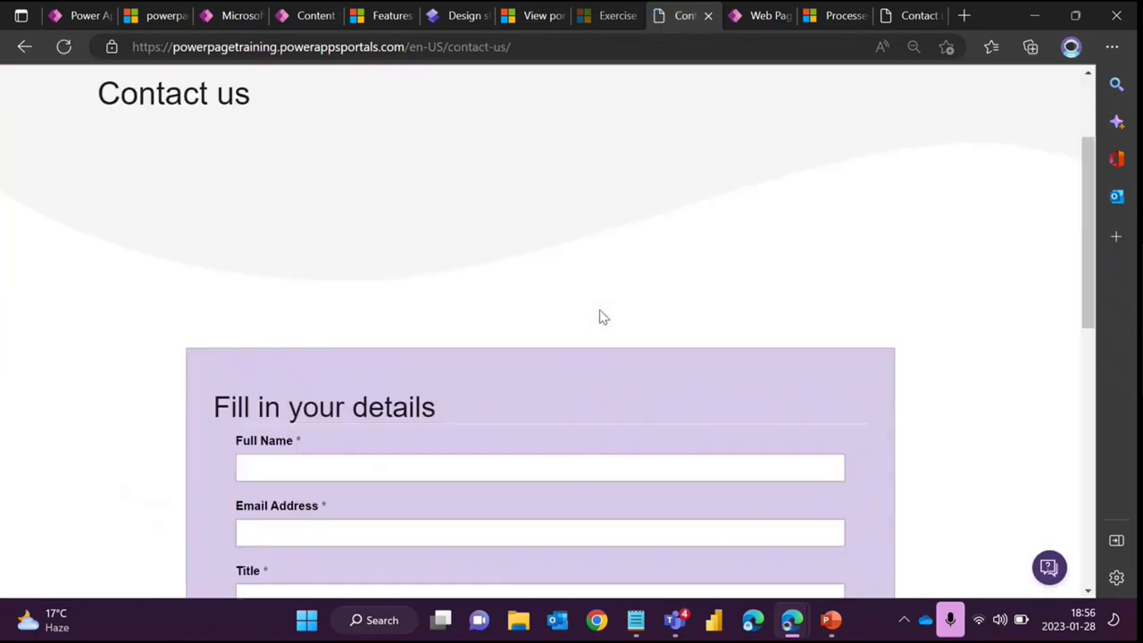
pyautogui.scroll(-2, 601, 317)
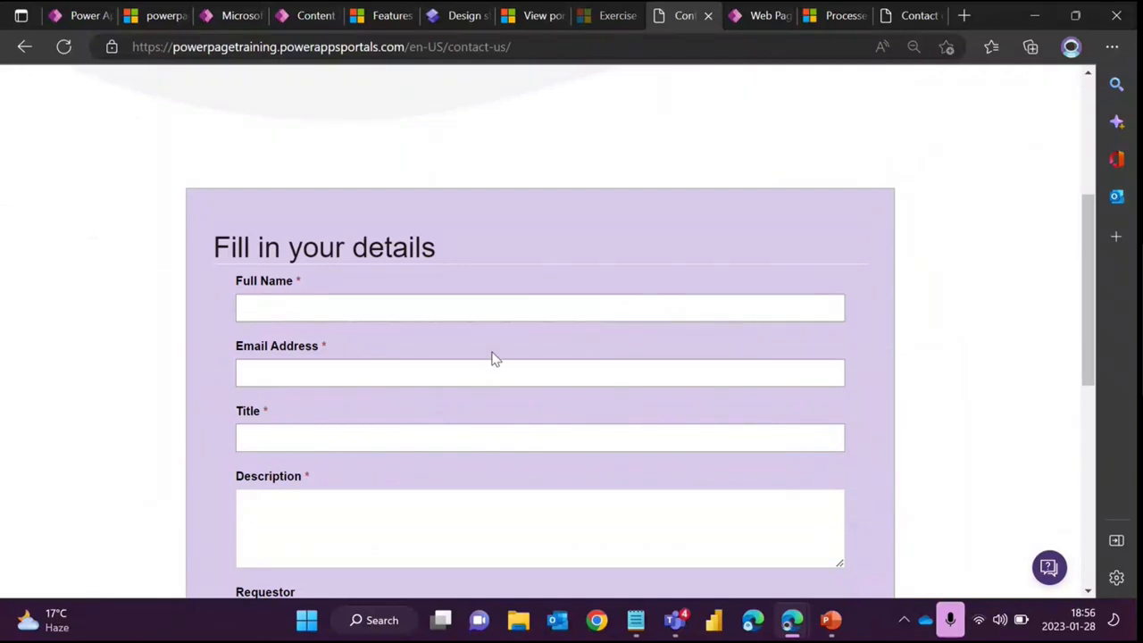
pyautogui.scroll(-1, 486, 348)
pyautogui.scroll(-2, 482, 343)
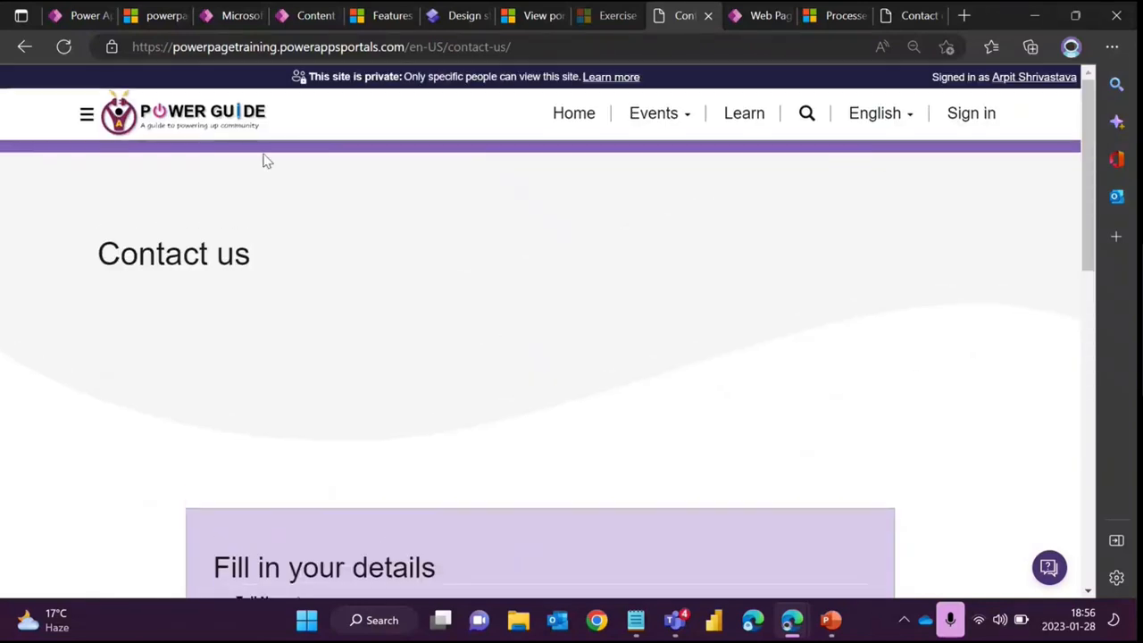
# - Navigate back and forward, then return to the portal home page
pyautogui.click(24, 47)
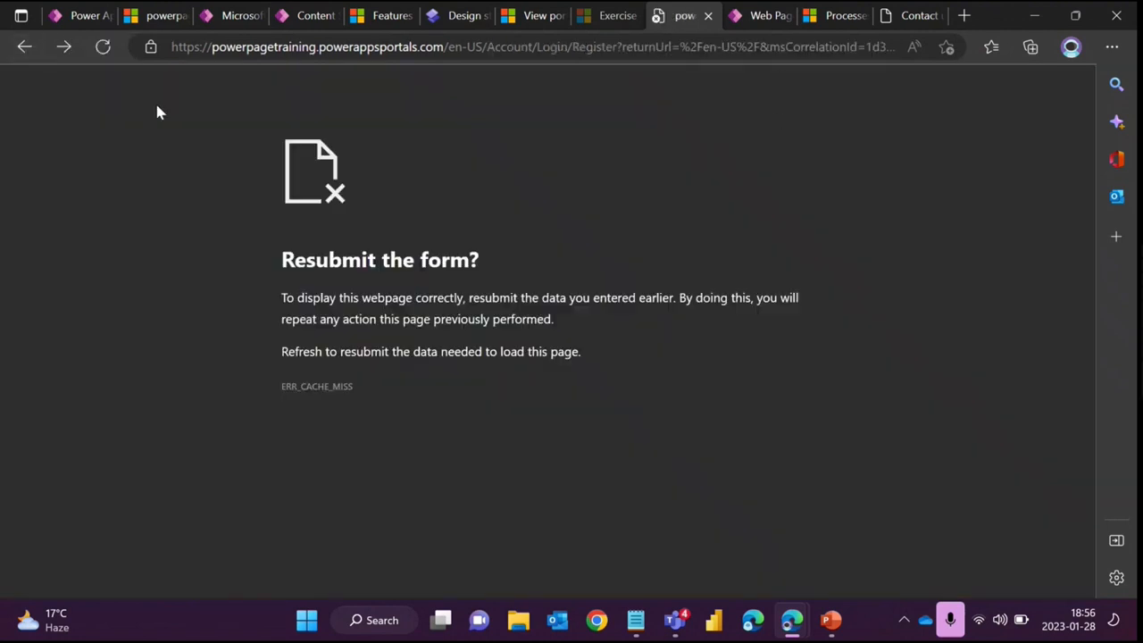
pyautogui.click(64, 46)
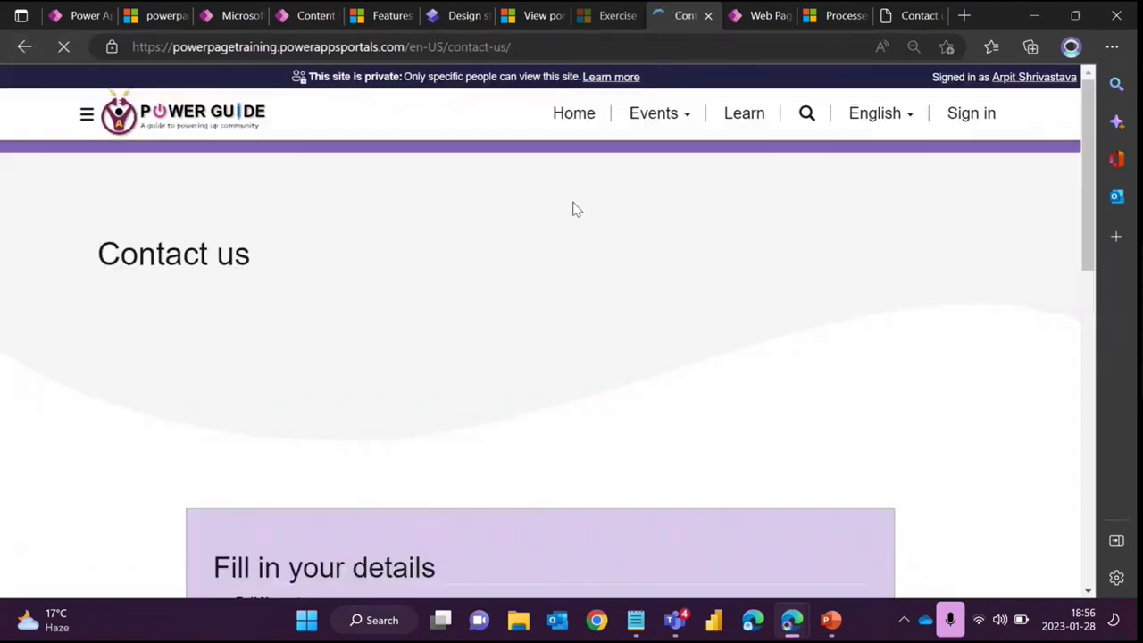
pyautogui.click(568, 126)
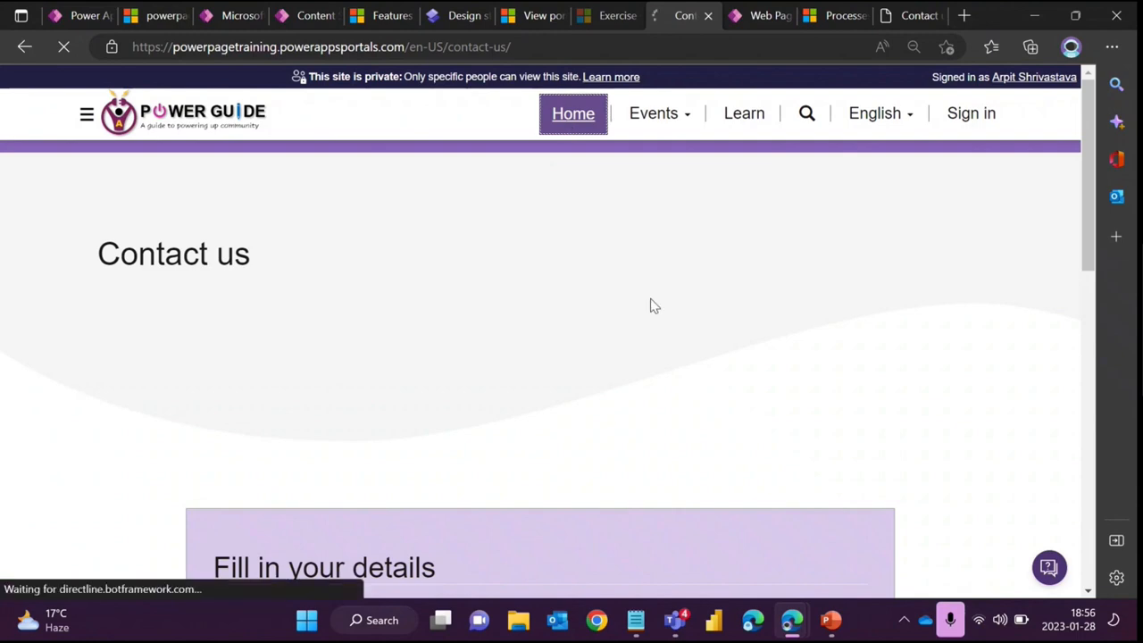
pyautogui.scroll(13, 649, 310)
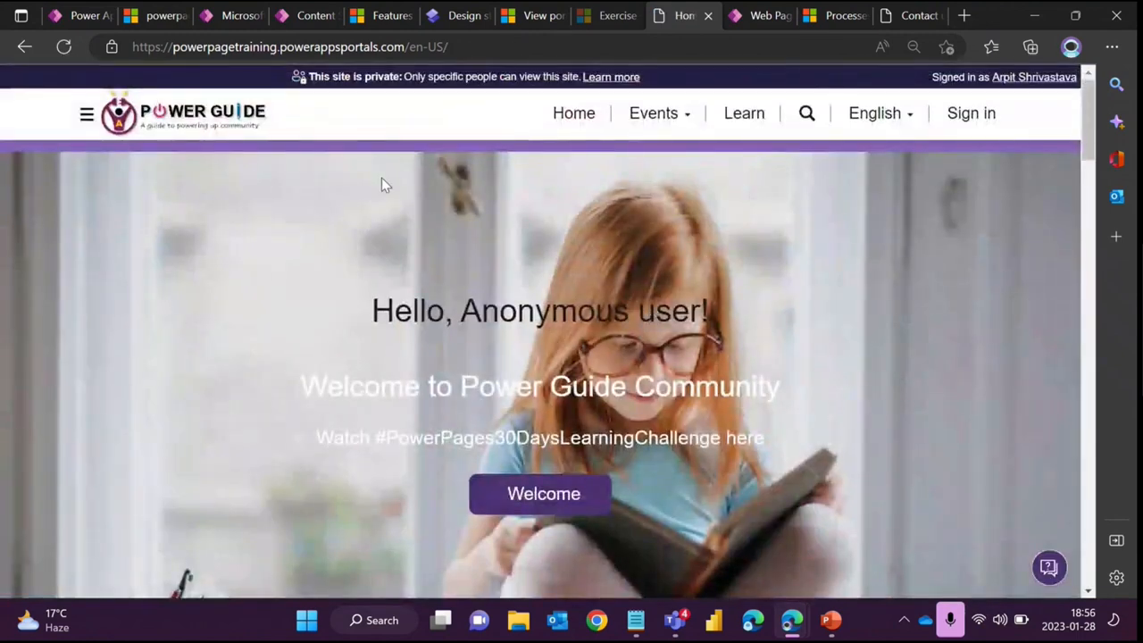
# - Switch to the admin center's site actions and then to the slide on disabled custom errors
pyautogui.click(161, 16)
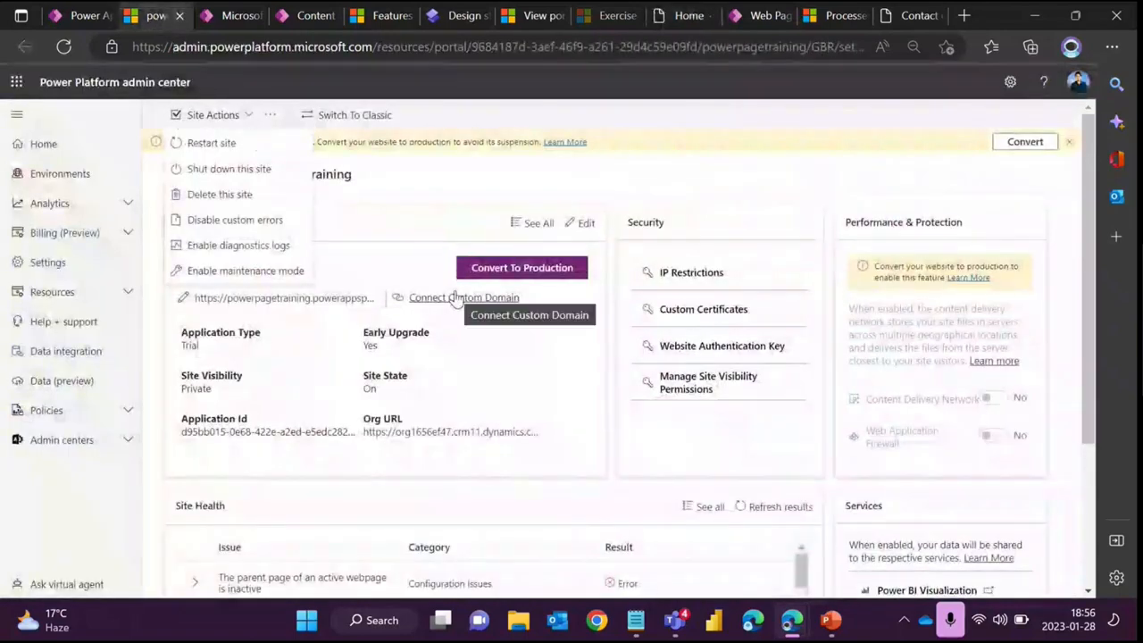
pyautogui.click(829, 623)
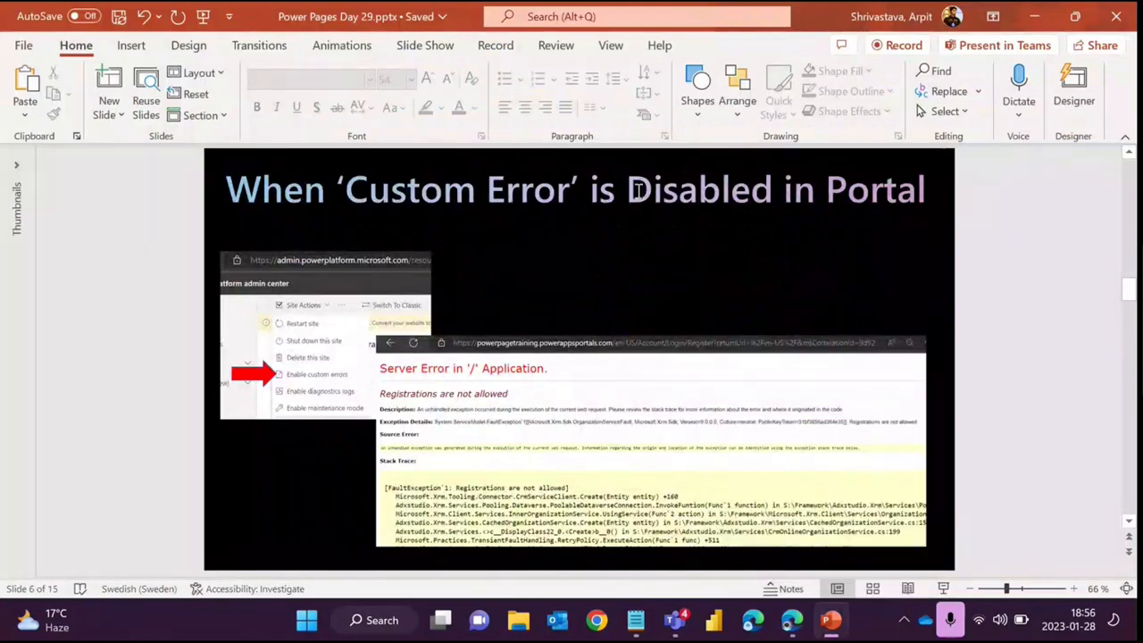
# - Switch to the presentation and scroll through the slides on disabled custom errors and customizing the portal error message
pyautogui.click(1033, 19)
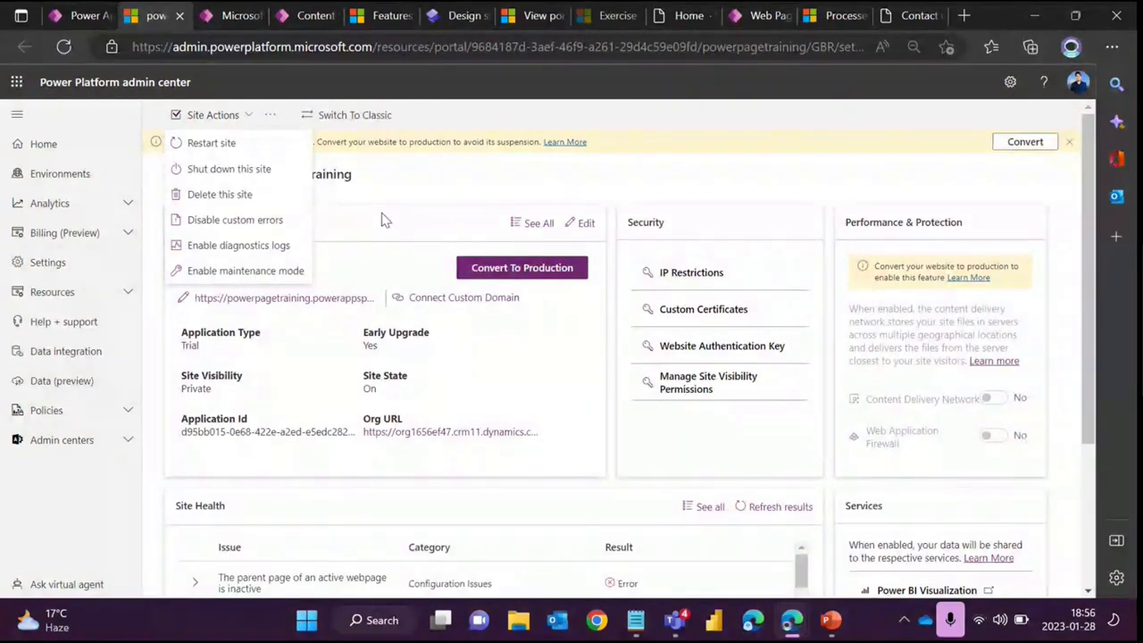
pyautogui.click(828, 627)
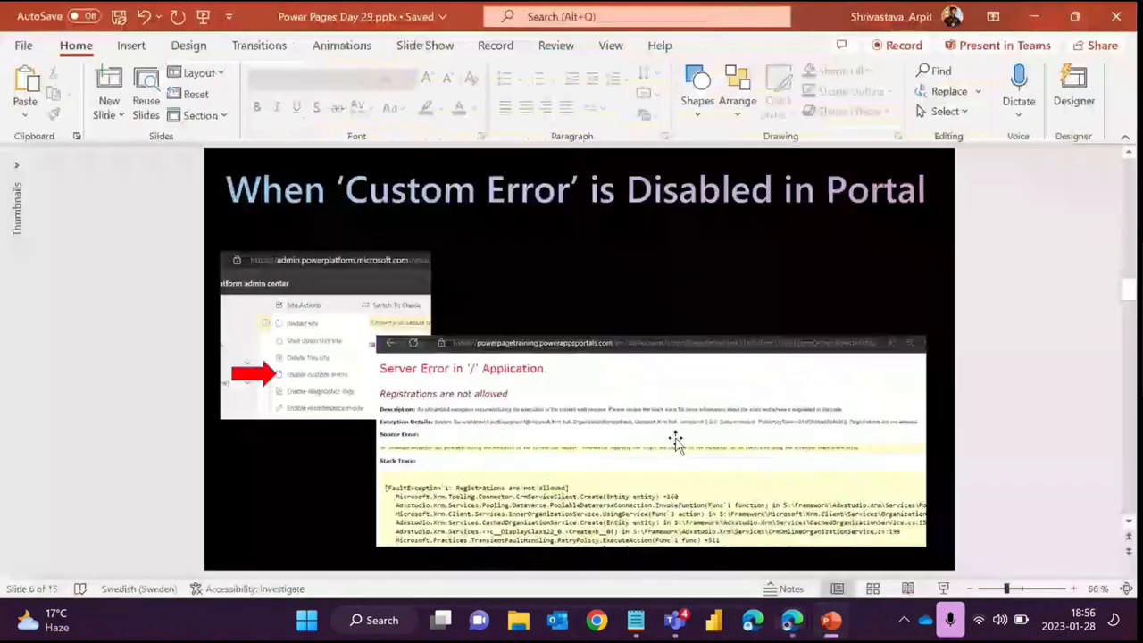
pyautogui.scroll(-2, 605, 312)
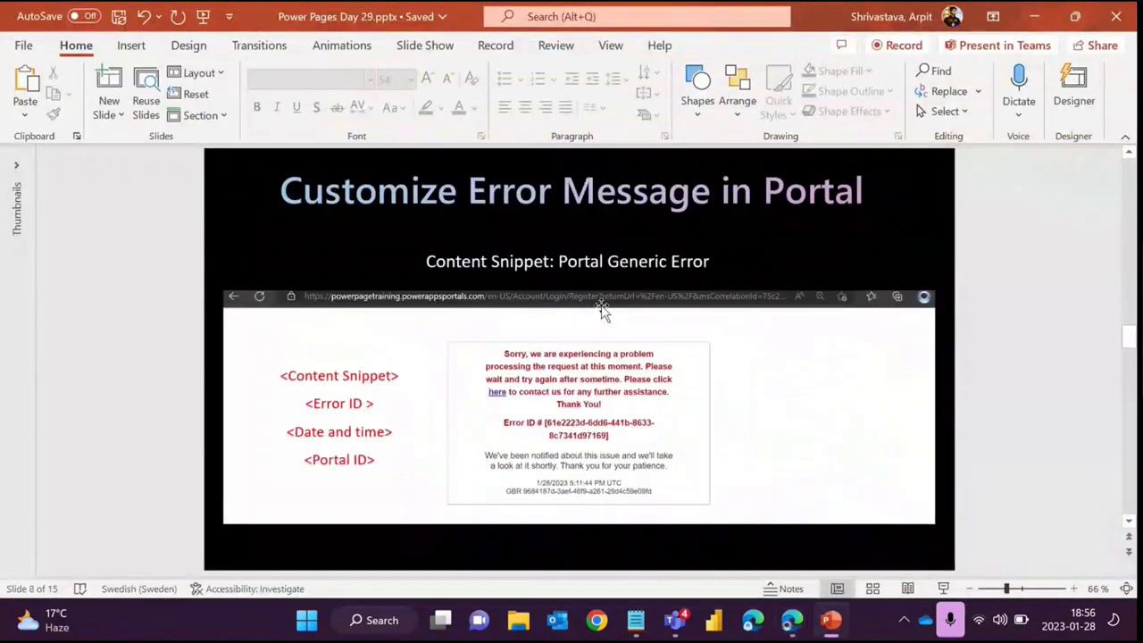
pyautogui.scroll(-1, 603, 309)
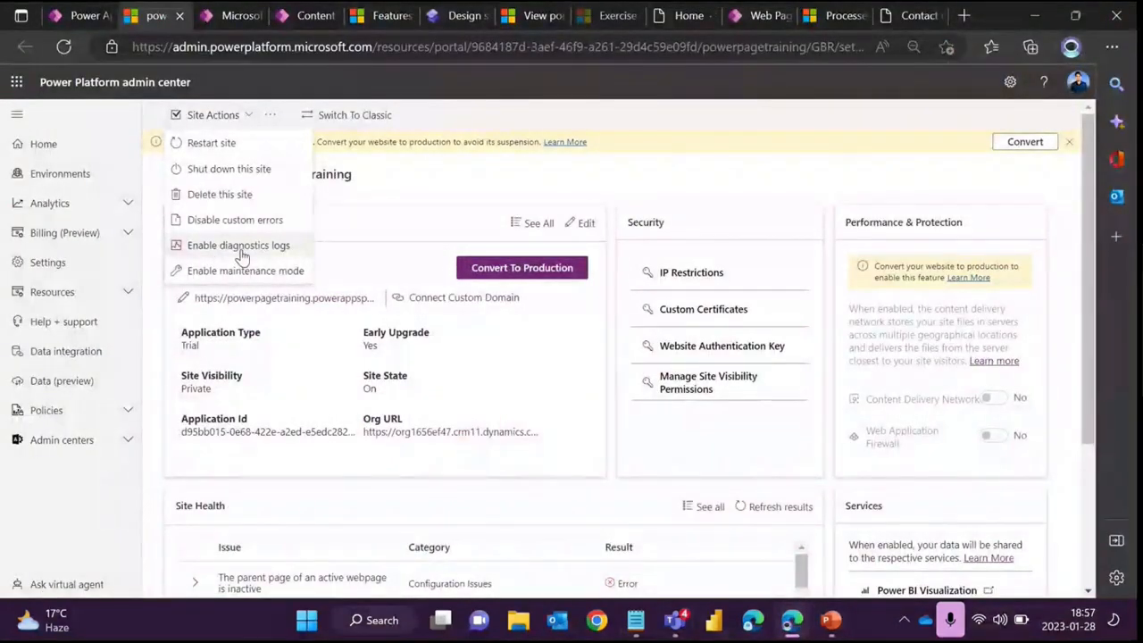
# - Open Enable diagnostics logs from the site actions and review the retention period options
pyautogui.click(240, 247)
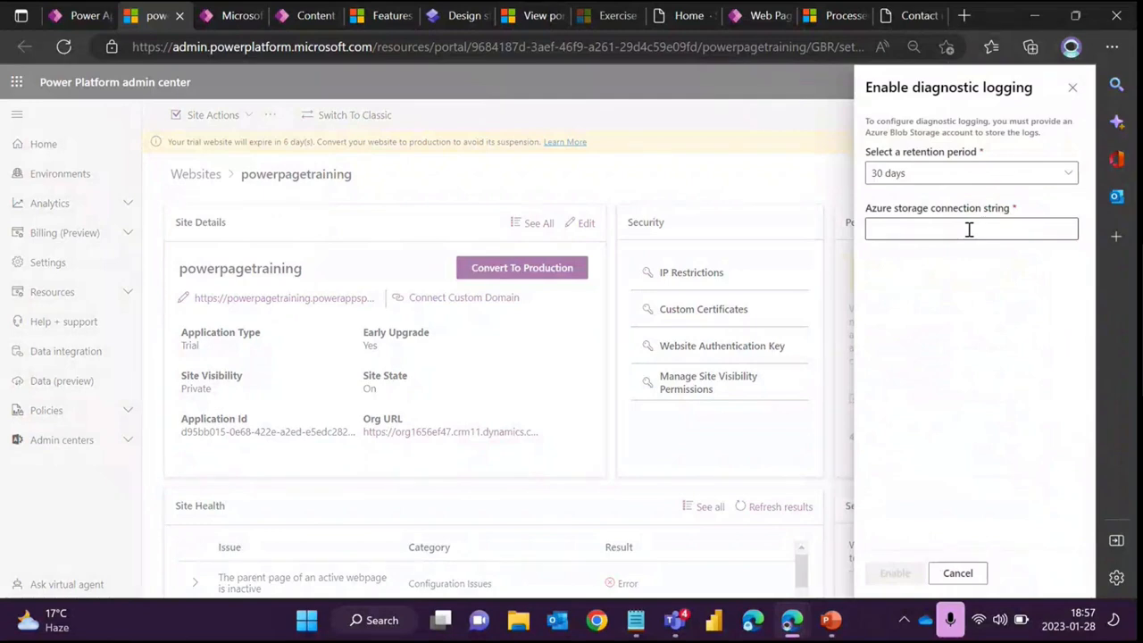
pyautogui.click(909, 183)
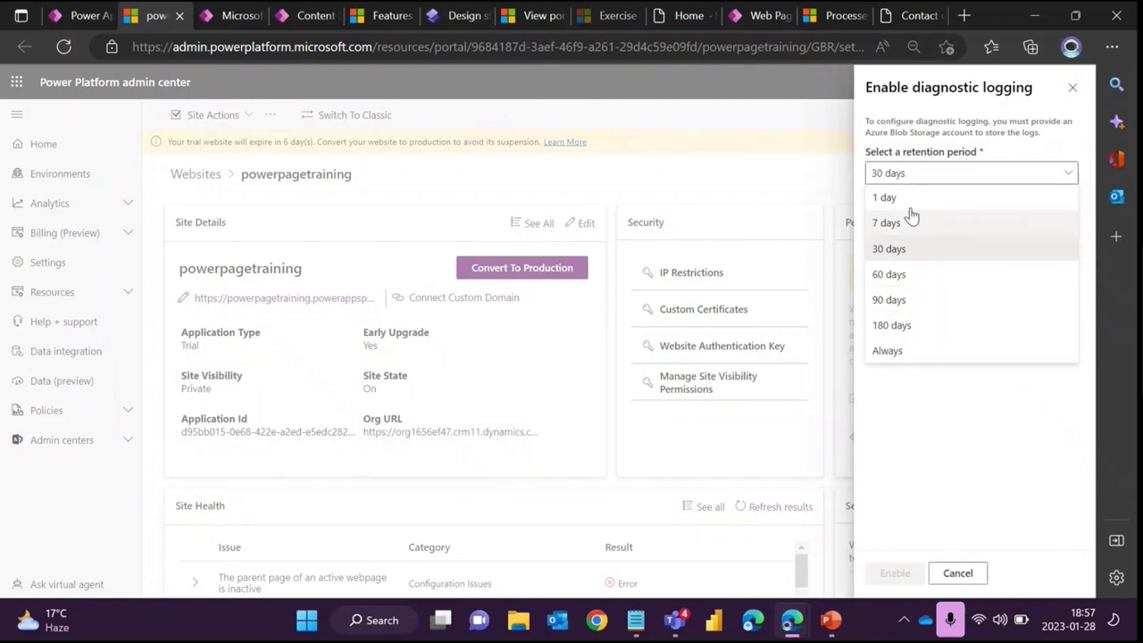
pyautogui.click(926, 426)
# - Point out the Azure storage connection string field in the diagnostic logging panel
pyautogui.click(895, 231)
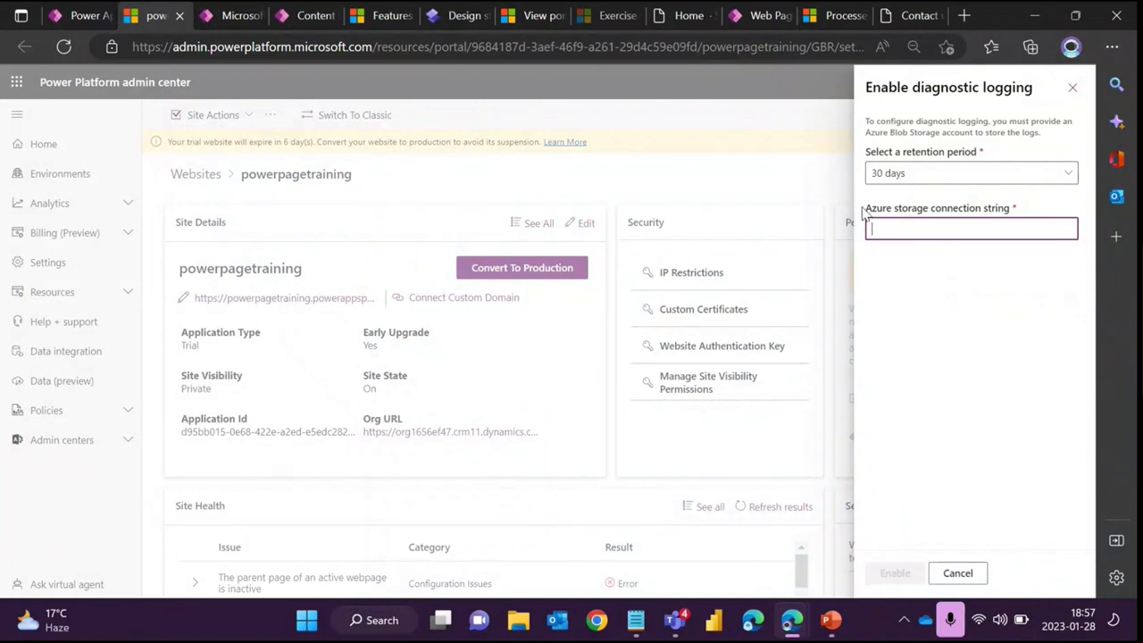
pyautogui.moveTo(865, 213); pyautogui.dragTo(934, 214)
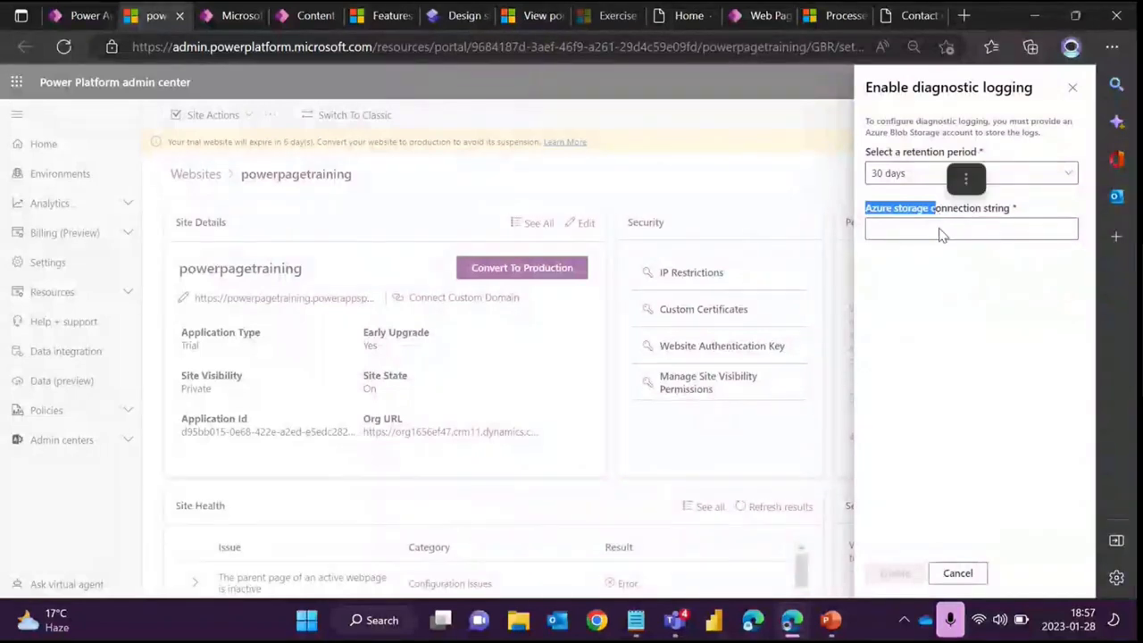
pyautogui.click(948, 264)
pyautogui.click(915, 224)
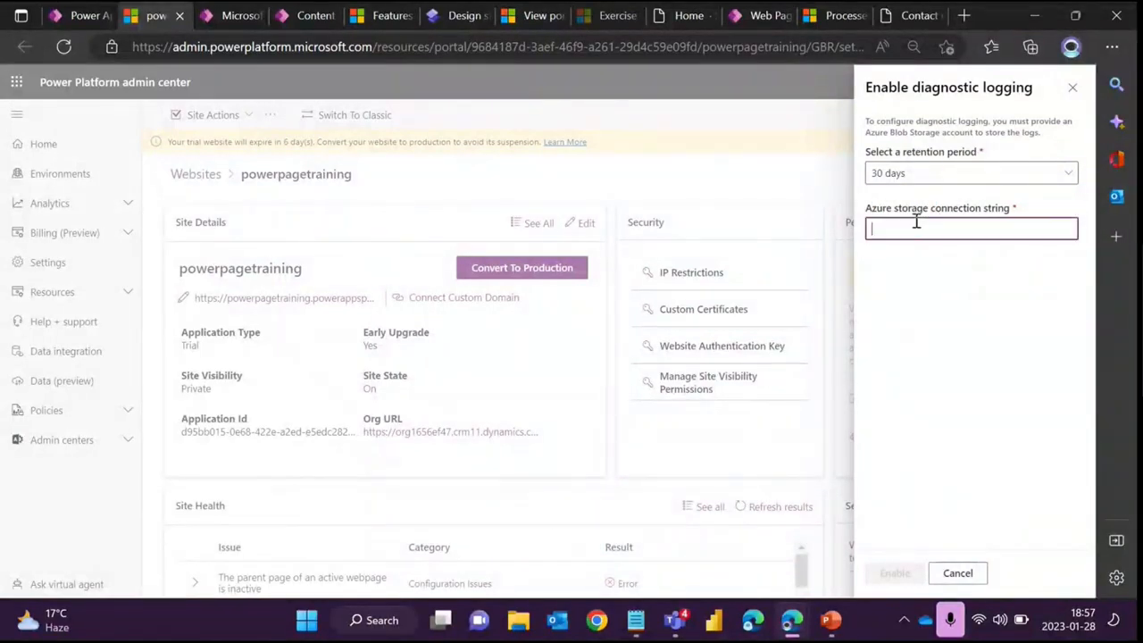
pyautogui.click(921, 270)
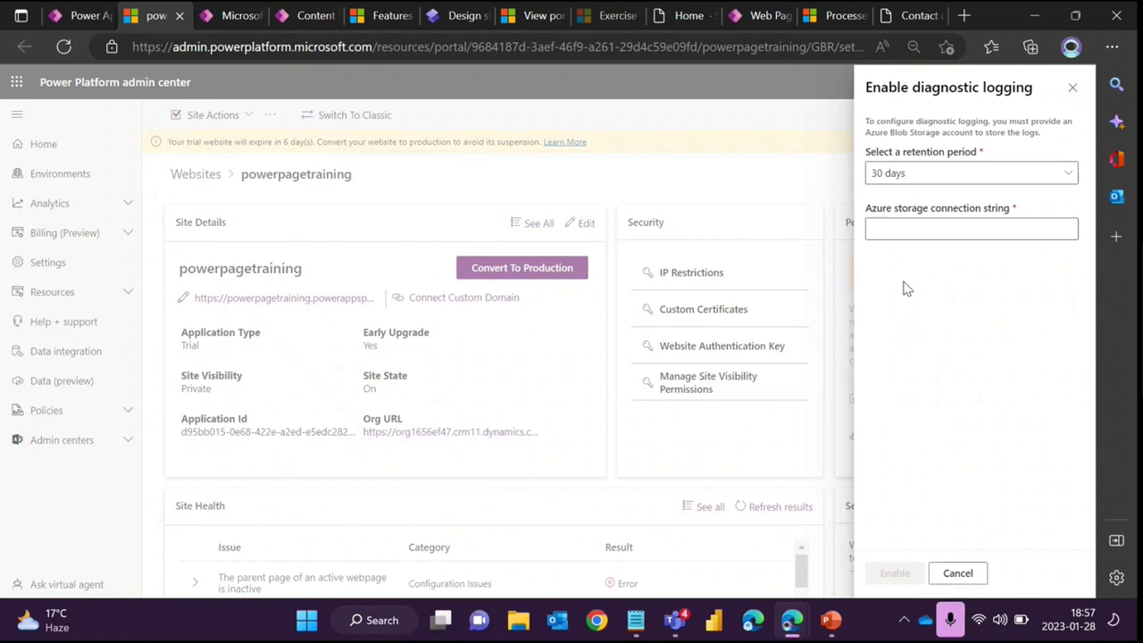
pyautogui.click(898, 225)
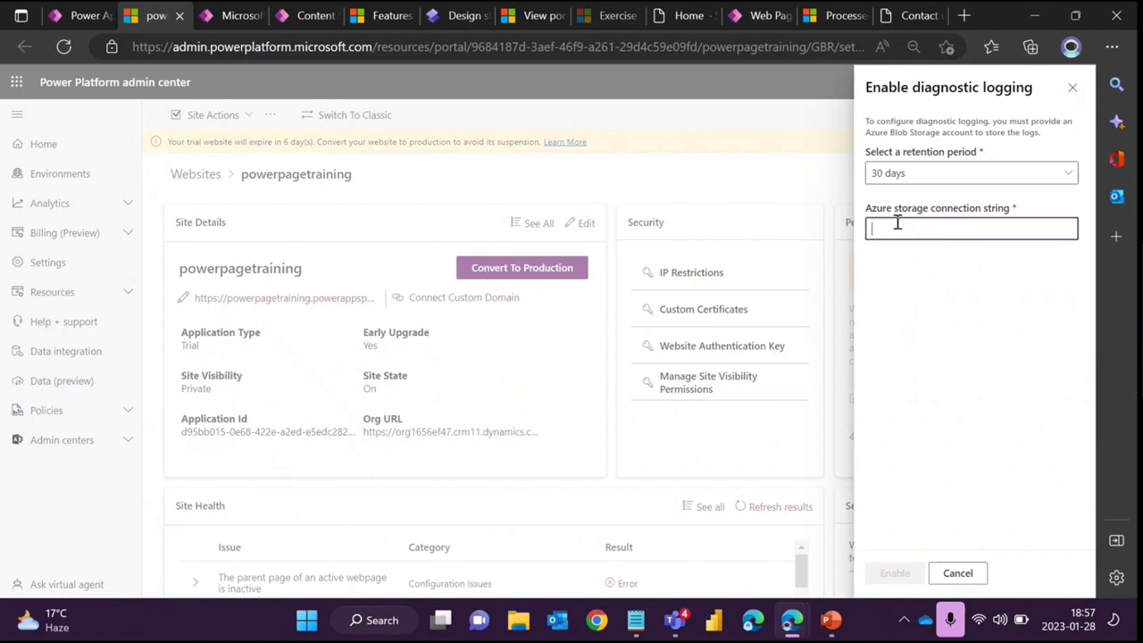
pyautogui.moveTo(866, 208); pyautogui.dragTo(945, 209)
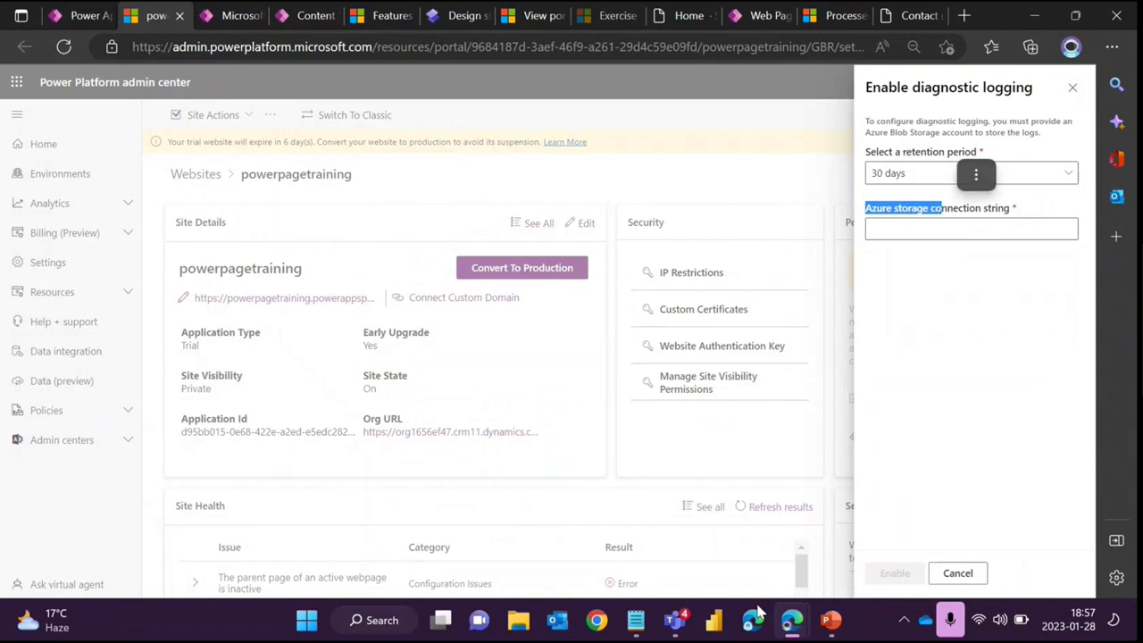
# - Switch to the Enable diagnostic logging slide and back to the admin center
pyautogui.click(827, 629)
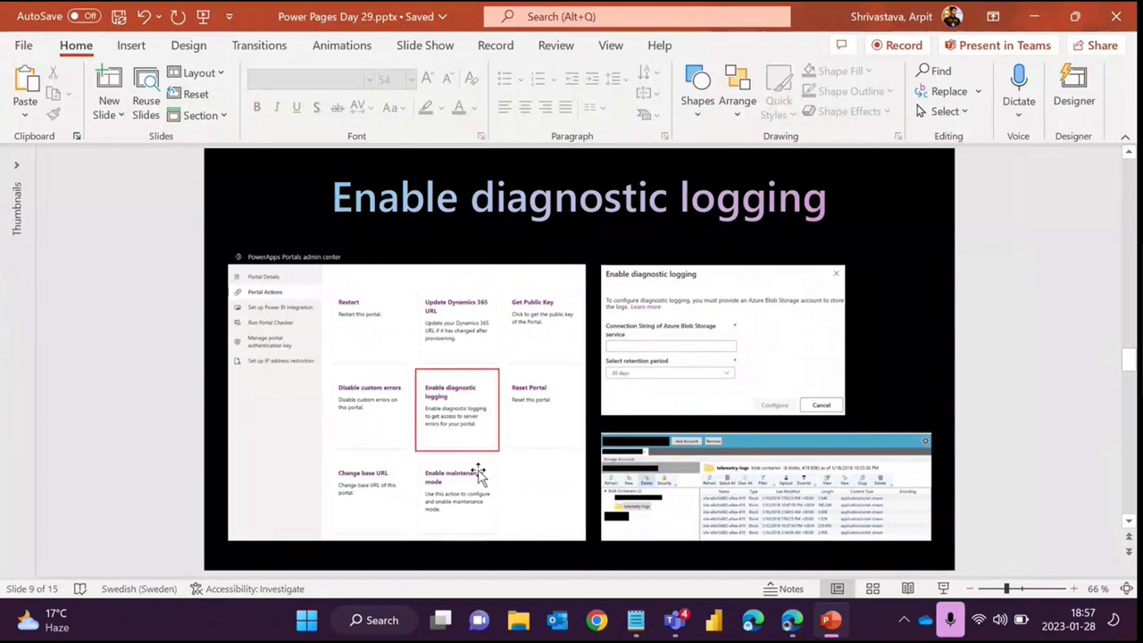
pyautogui.click(831, 626)
# - Close the diagnostic logging panel and switch the site to the classic portal admin center
pyautogui.click(1070, 87)
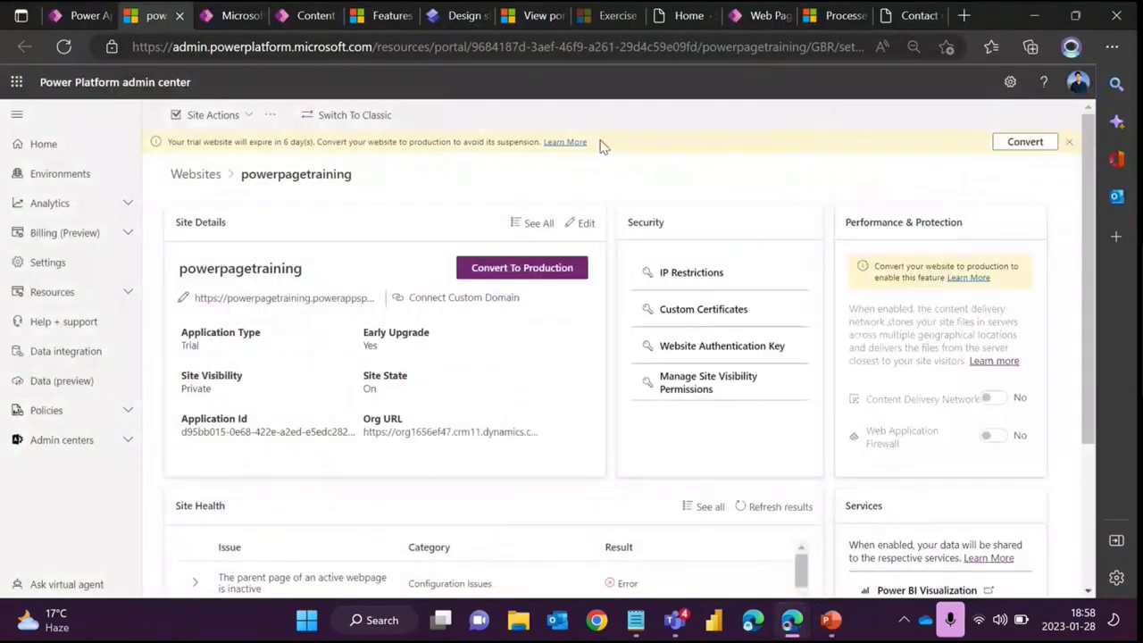
pyautogui.click(348, 115)
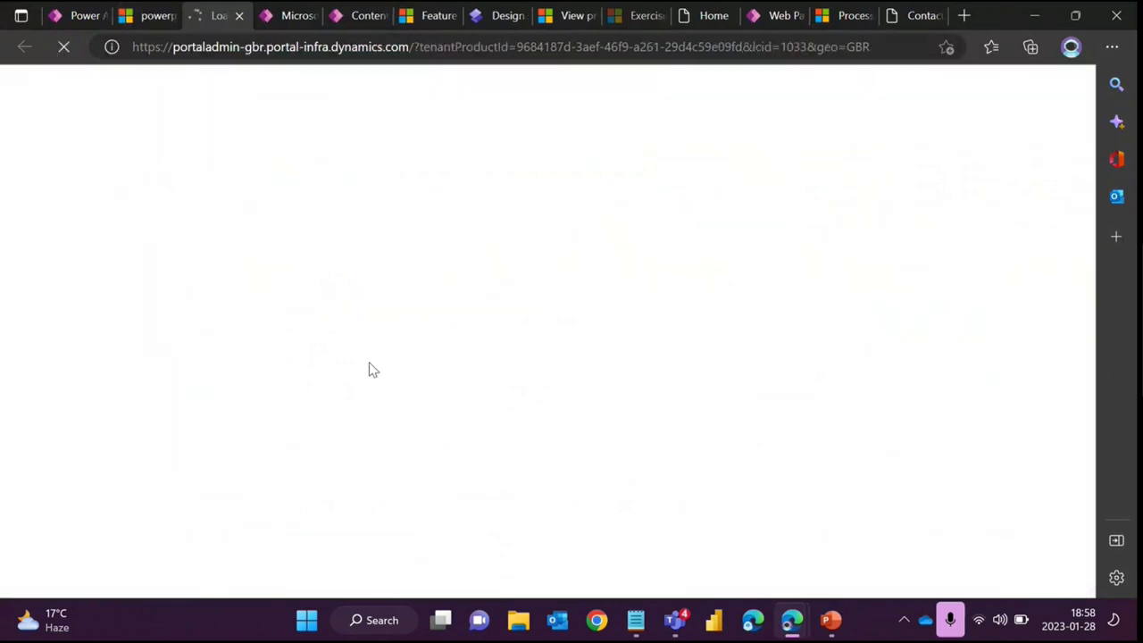
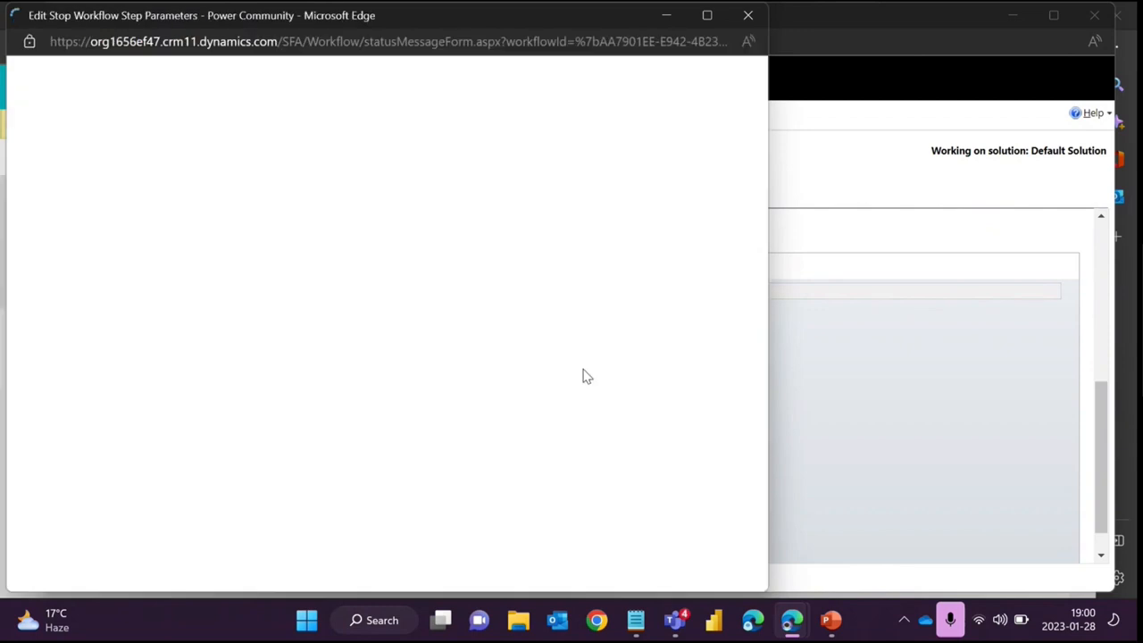
# - Highlight the status message in the Block Events workflow's stop step parameters and close the window
pyautogui.moveTo(363, 23); pyautogui.dragTo(531, 38)
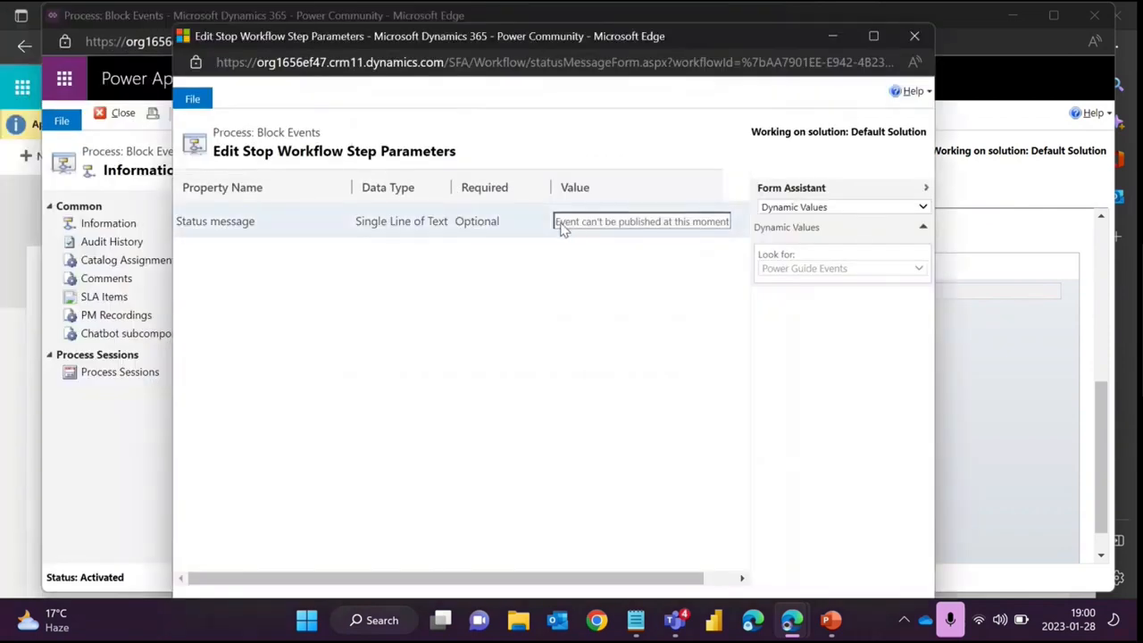
pyautogui.moveTo(561, 225); pyautogui.dragTo(731, 232)
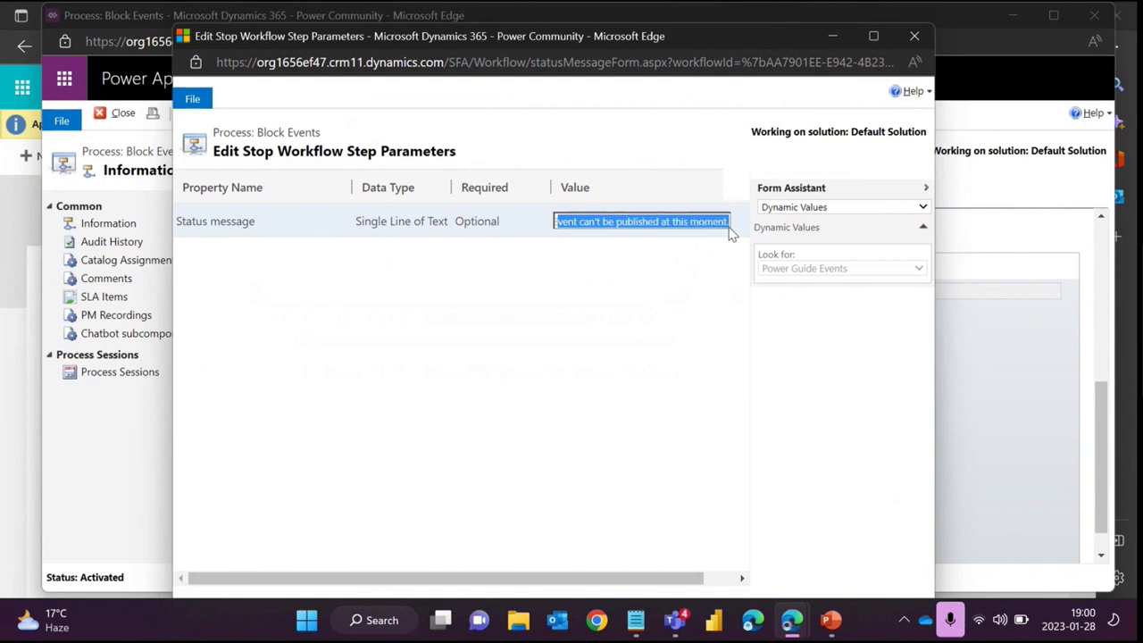
pyautogui.click(829, 35)
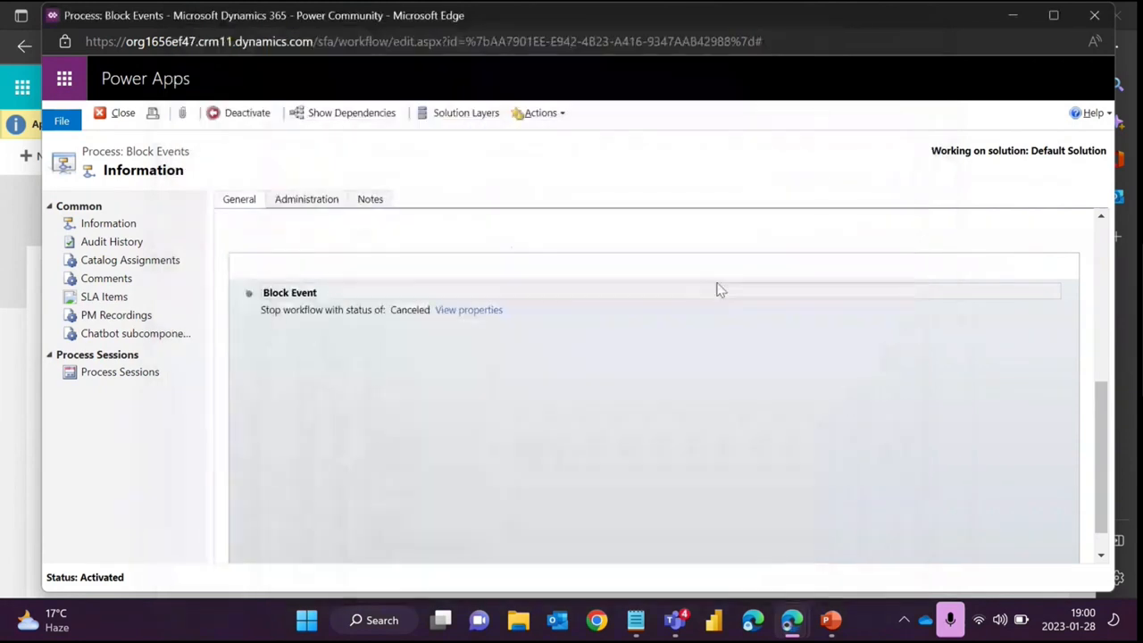
pyautogui.click(1017, 15)
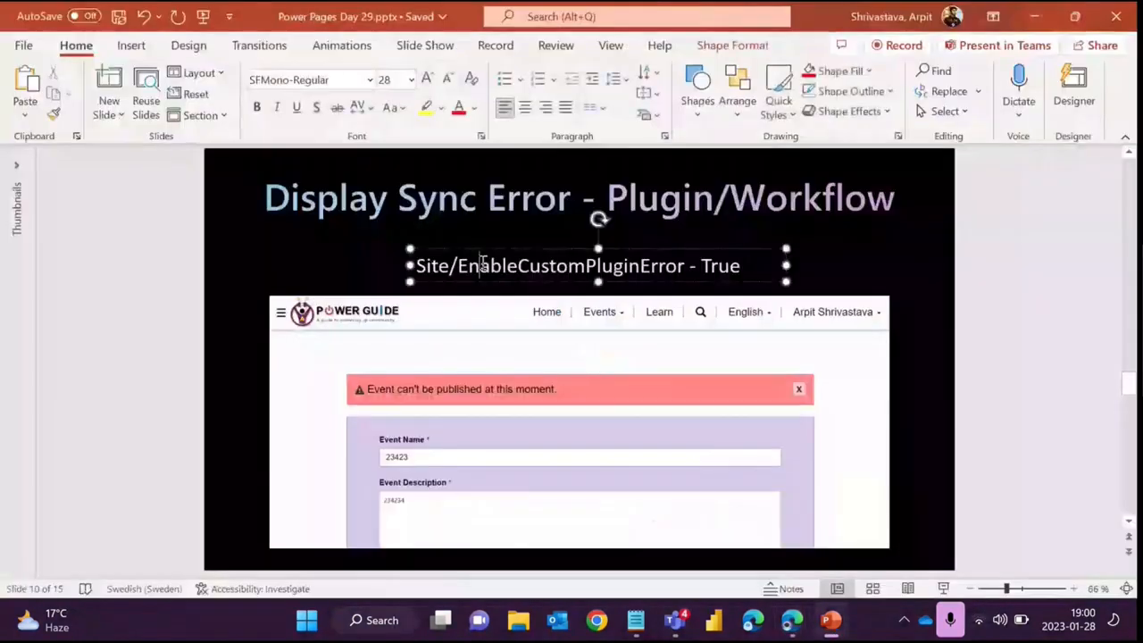
# - Copy the setting name from the slide and filter the active site settings by Site/EnableCustomPluginError
pyautogui.doubleClick(474, 263)
pyautogui.hotkey('ctrl', 'c')
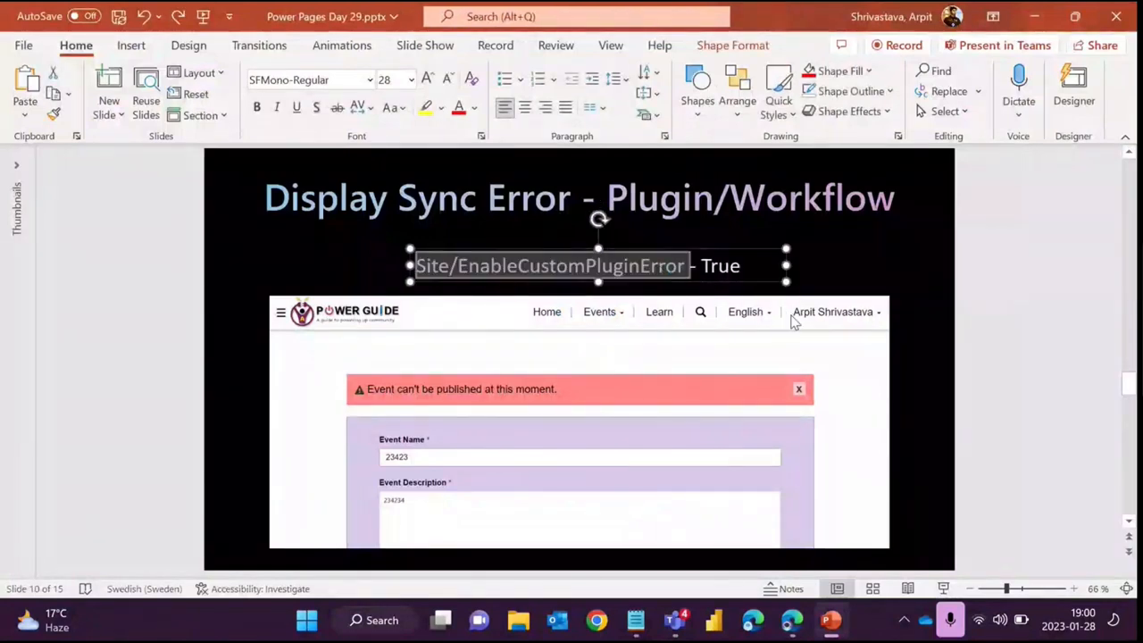
pyautogui.click(952, 199)
pyautogui.hotkey('ctrl', 'v')
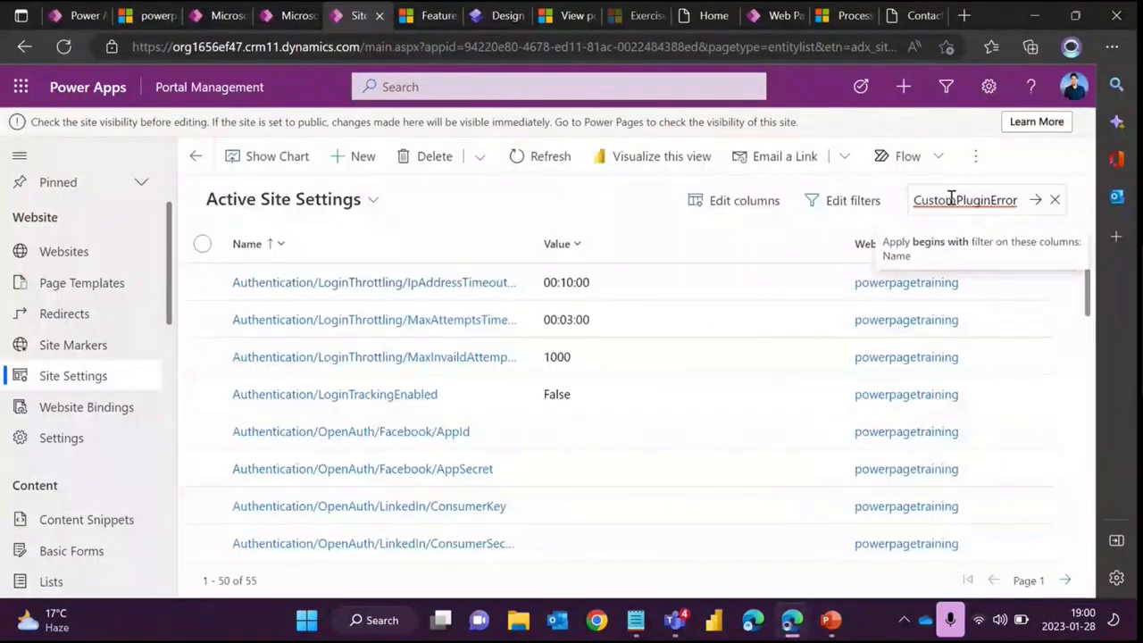
pyautogui.press('Return')
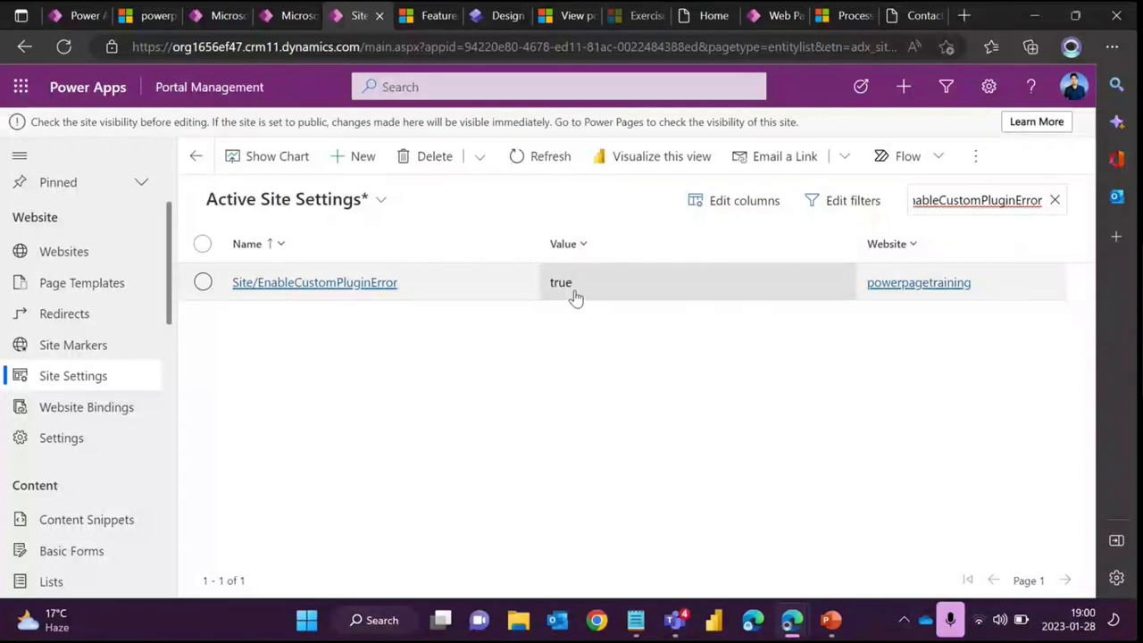
# - Deactivate the activated Block Registration workflow in the Processes list
pyautogui.click(831, 628)
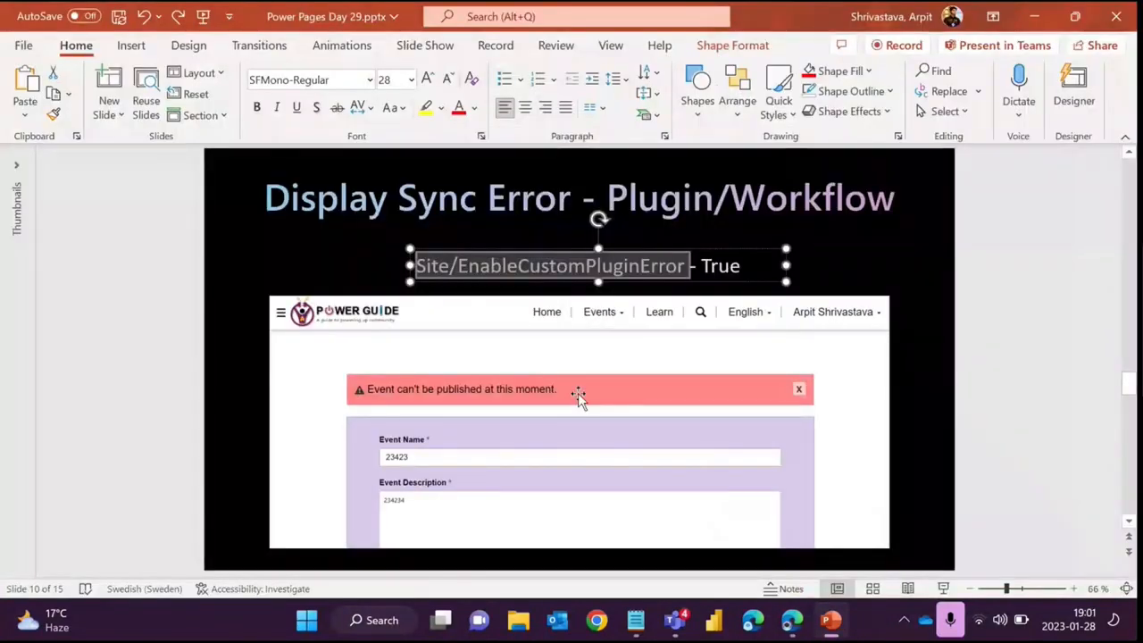
pyautogui.click(826, 625)
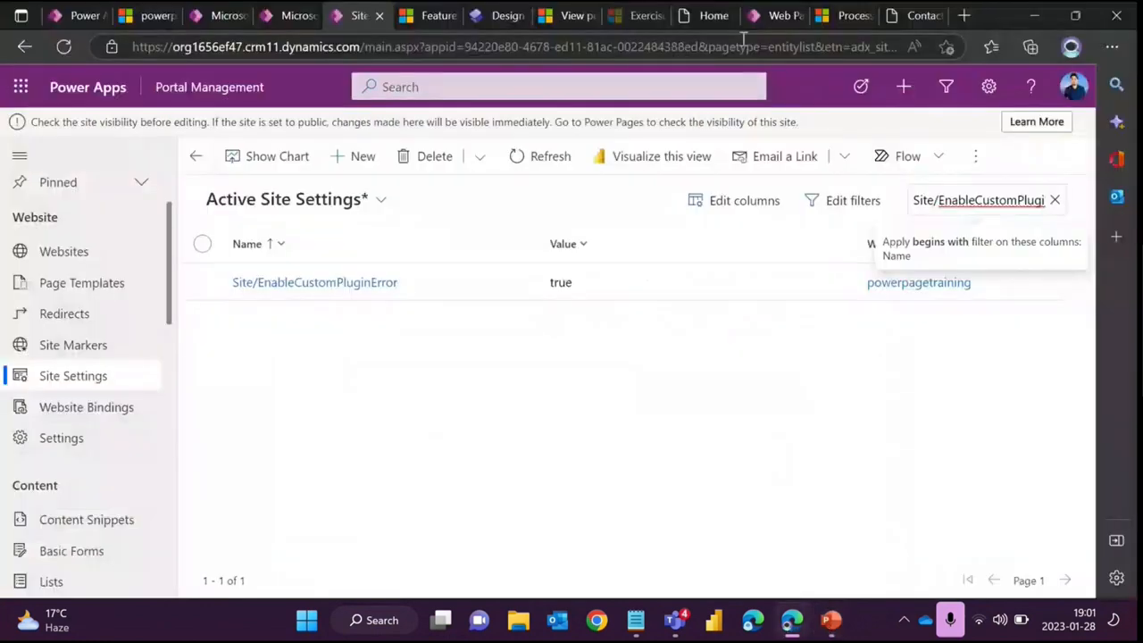
pyautogui.click(841, 16)
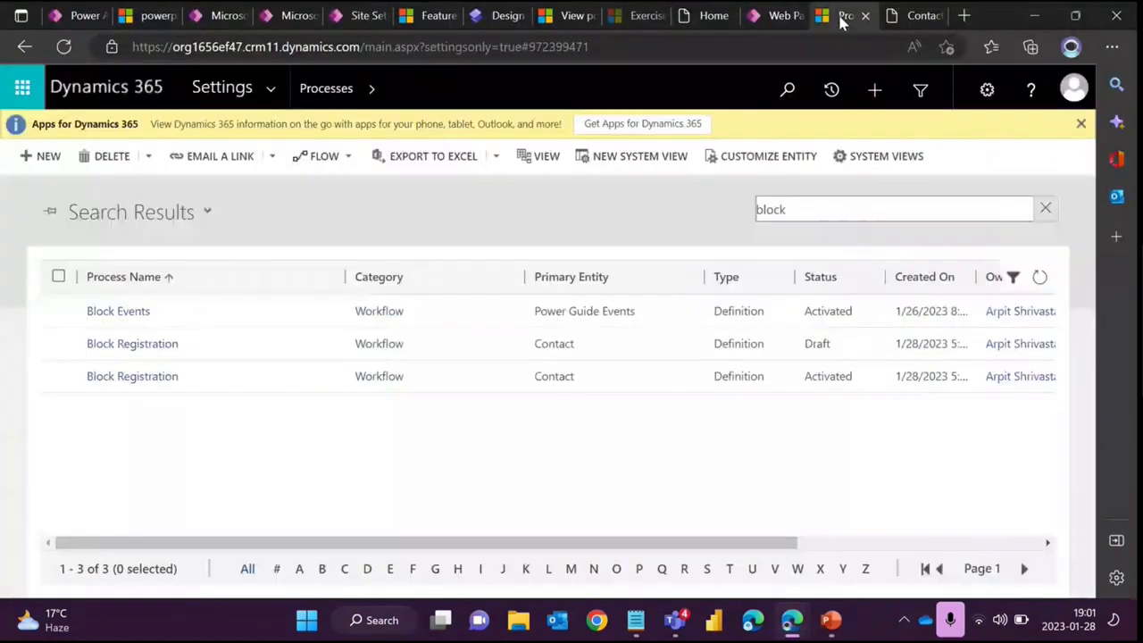
pyautogui.click(58, 376)
pyautogui.click(254, 156)
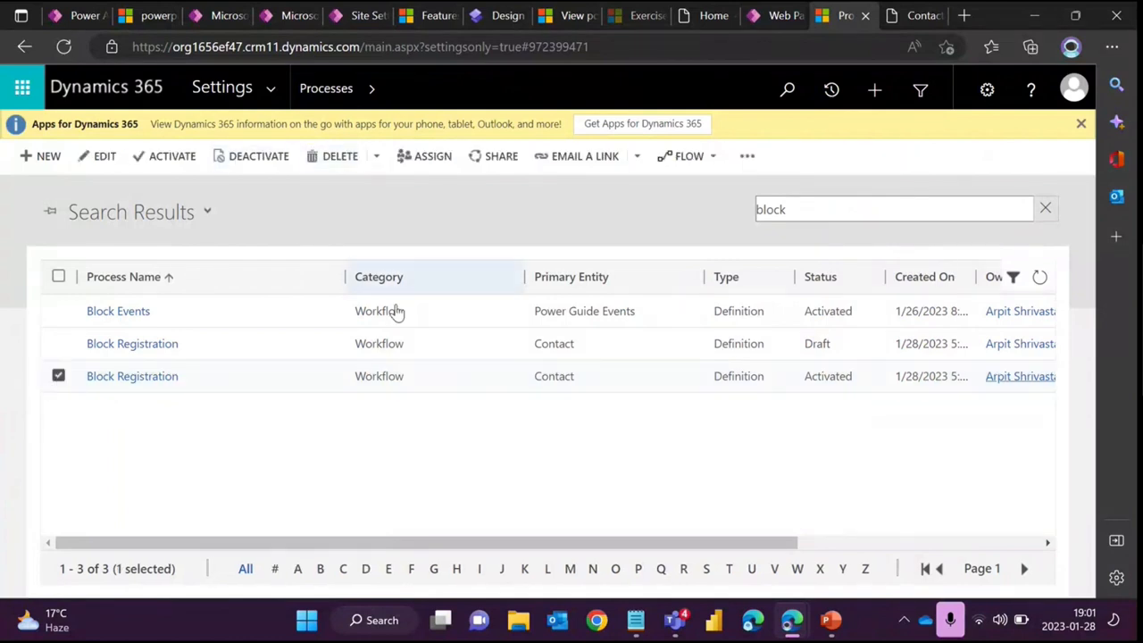
pyautogui.click(657, 427)
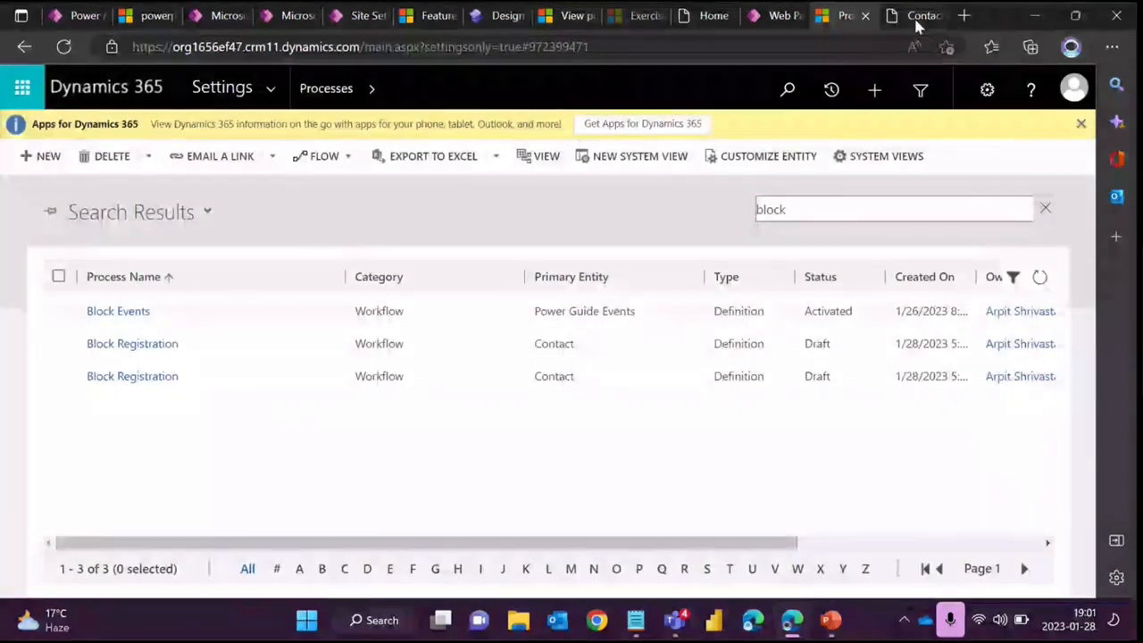
# - Open the portal's Publish Event page from the Events menu
pyautogui.click(919, 17)
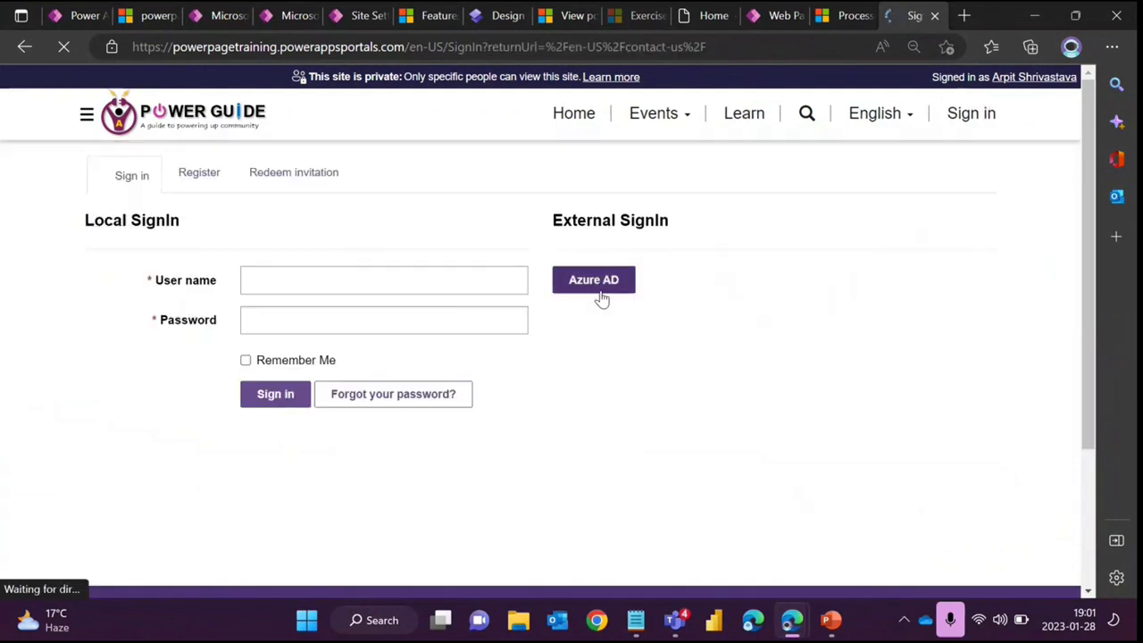
pyautogui.click(601, 294)
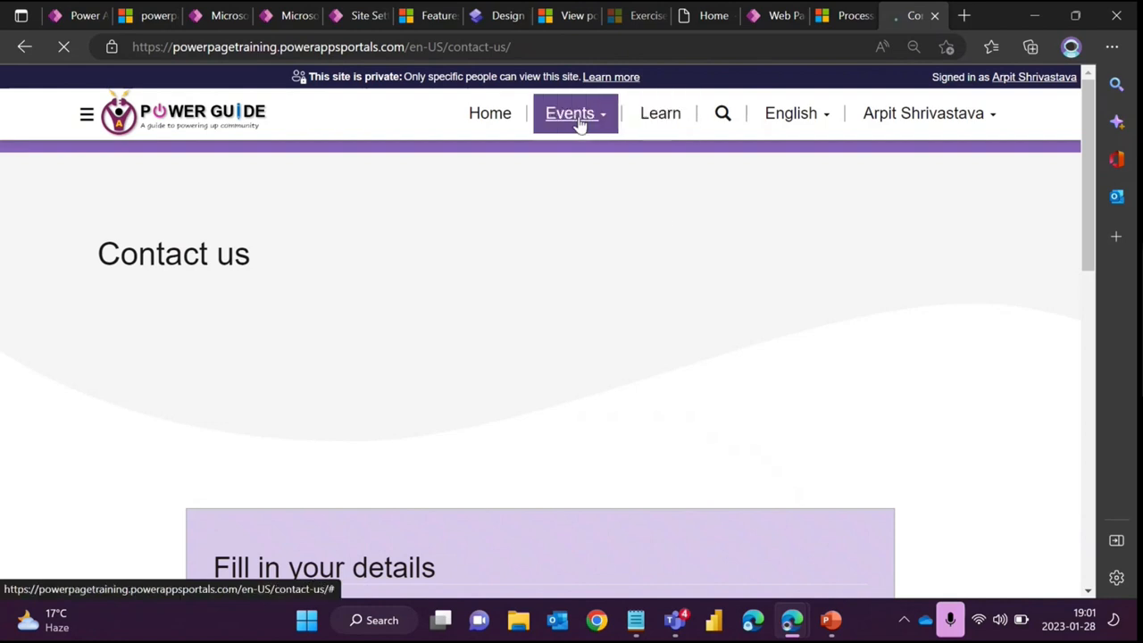
pyautogui.click(577, 118)
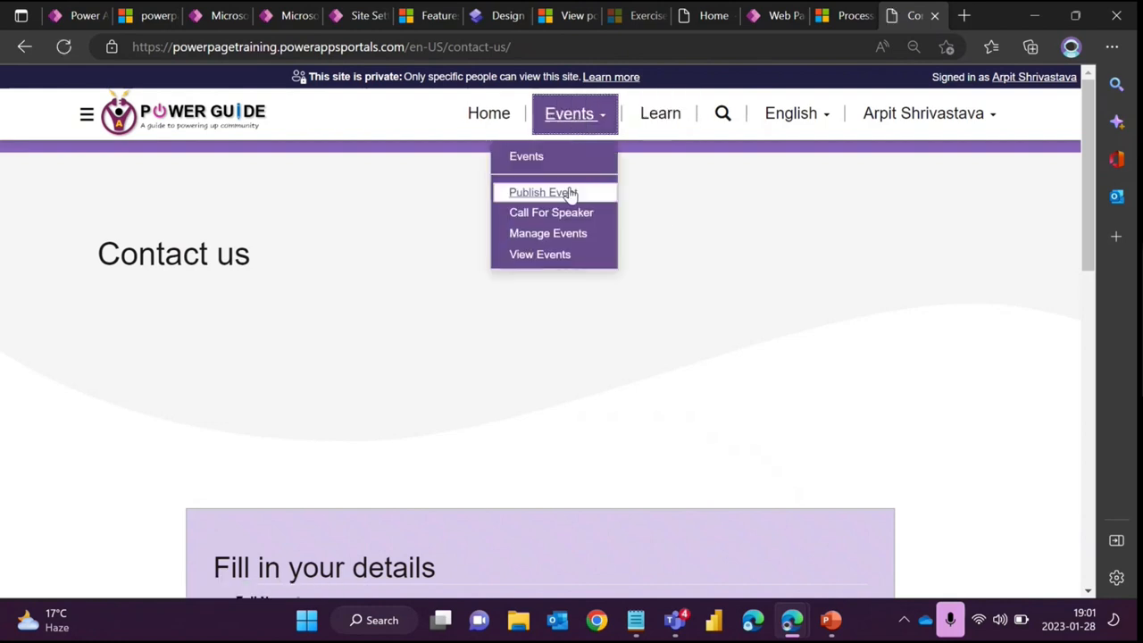
pyautogui.click(570, 193)
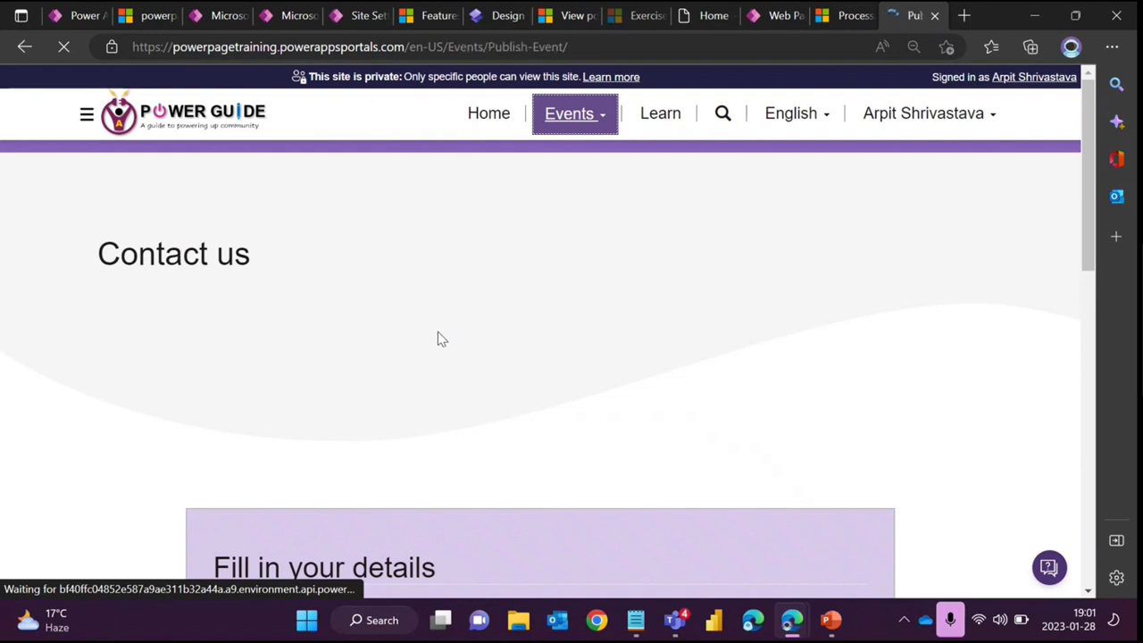
# - Enter 2324 as the event name, with start date 1/15/2023 and end date 1/31/2023
pyautogui.scroll(-1, 438, 332)
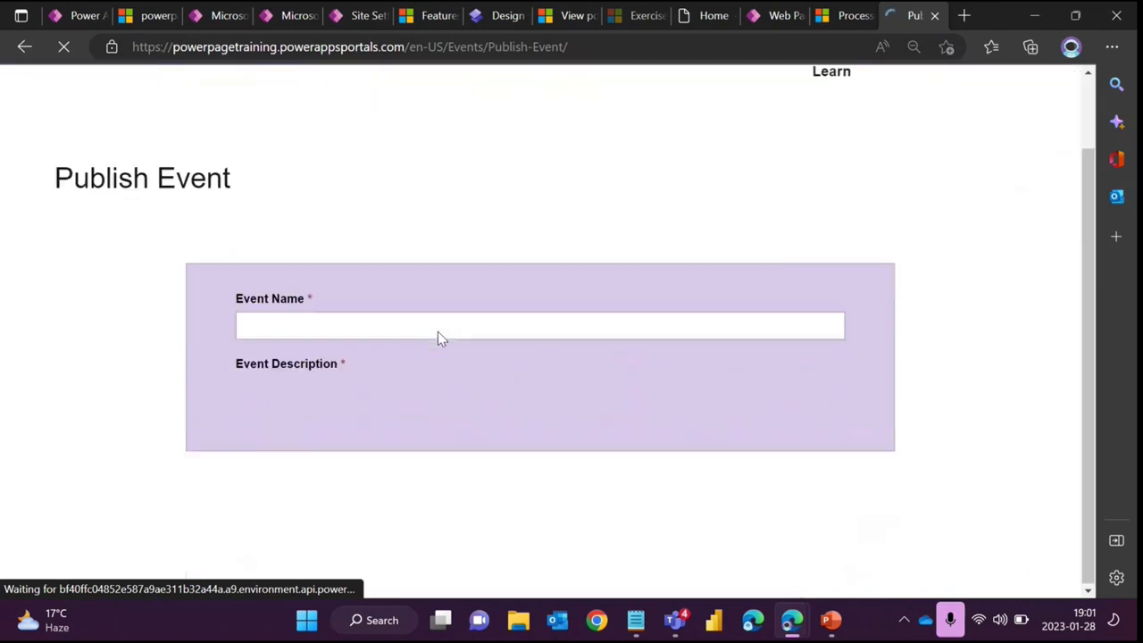
pyautogui.click(375, 326)
pyautogui.write('2324')
pyautogui.scroll(-2, 409, 368)
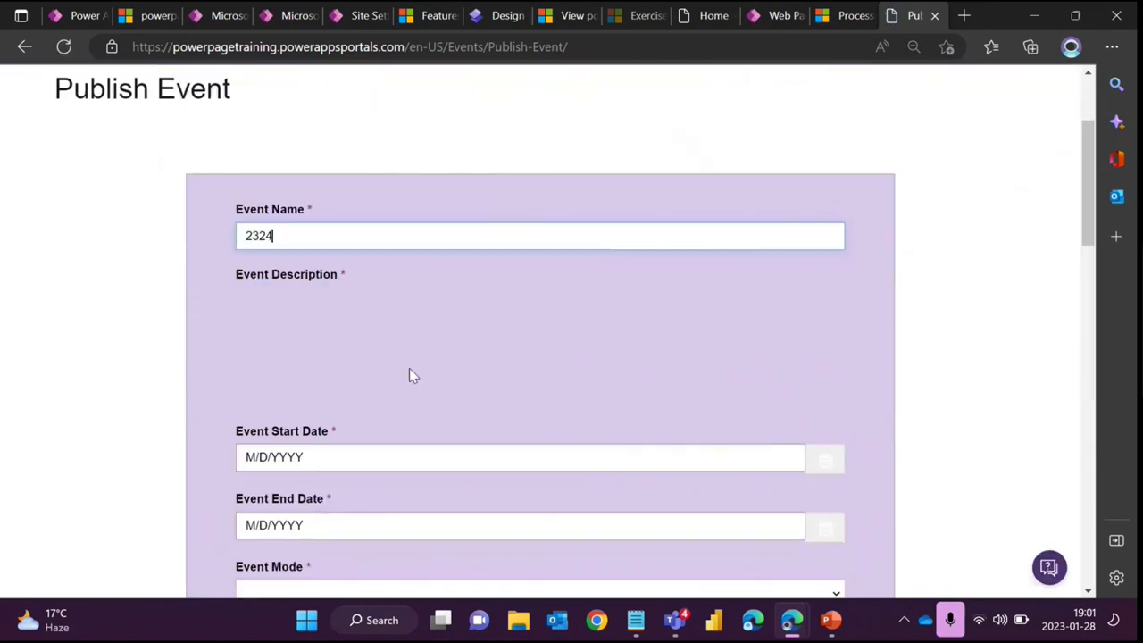
pyautogui.click(391, 384)
pyautogui.click(289, 440)
pyautogui.click(286, 454)
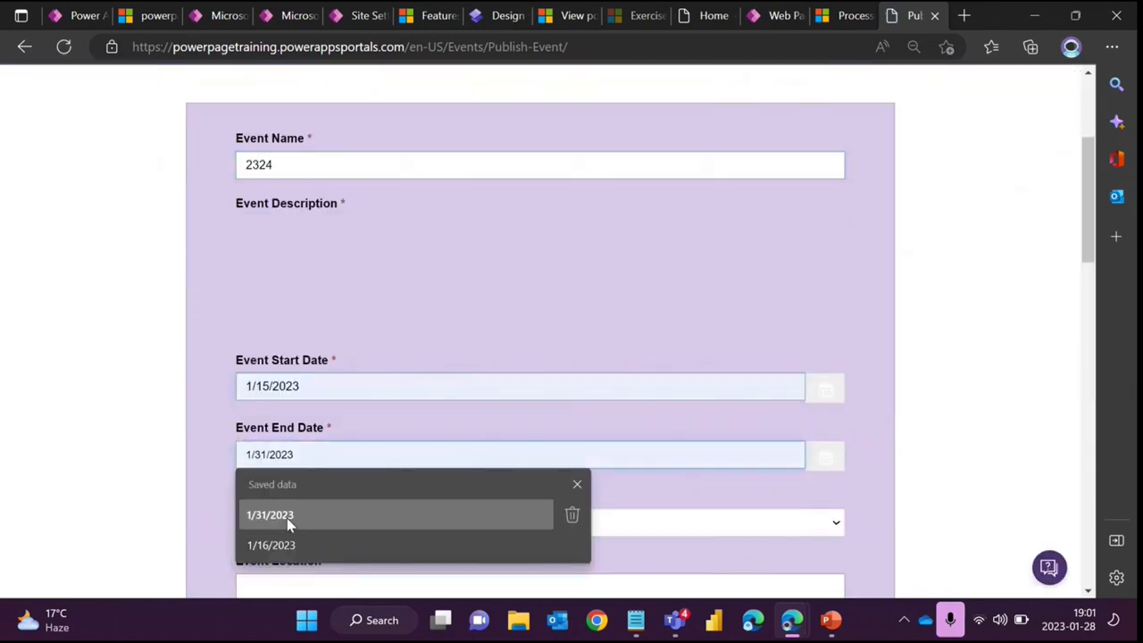
pyautogui.click(287, 518)
# - Choose Virtual (Online) as the event mode and enter 352 as the event description
pyautogui.scroll(-1, 369, 482)
pyautogui.click(334, 442)
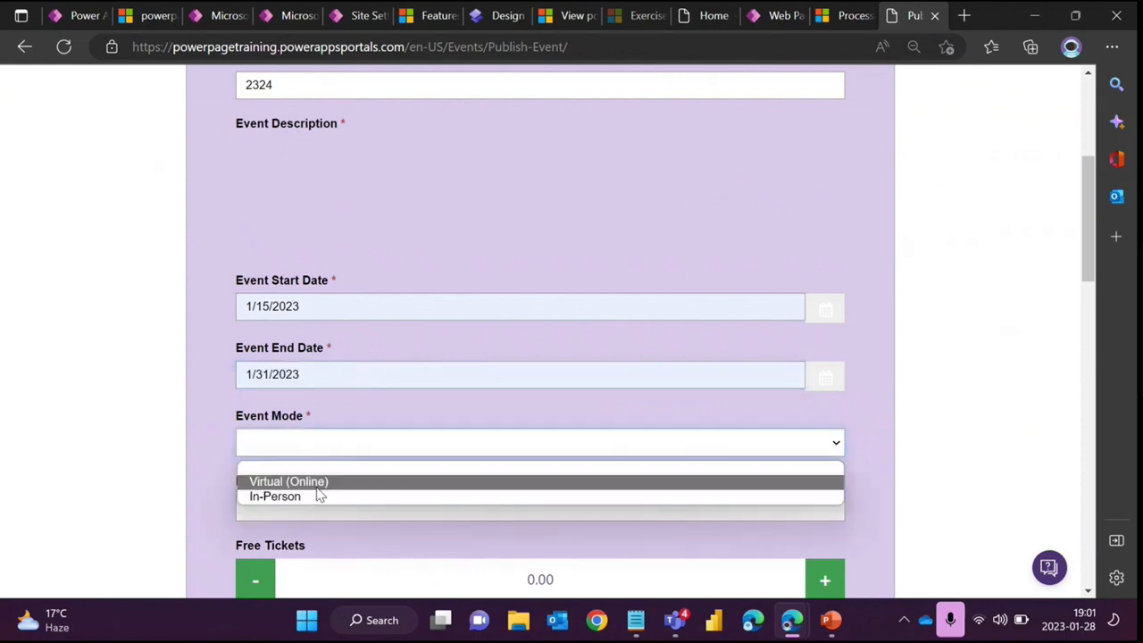
pyautogui.click(312, 484)
pyautogui.write('352')
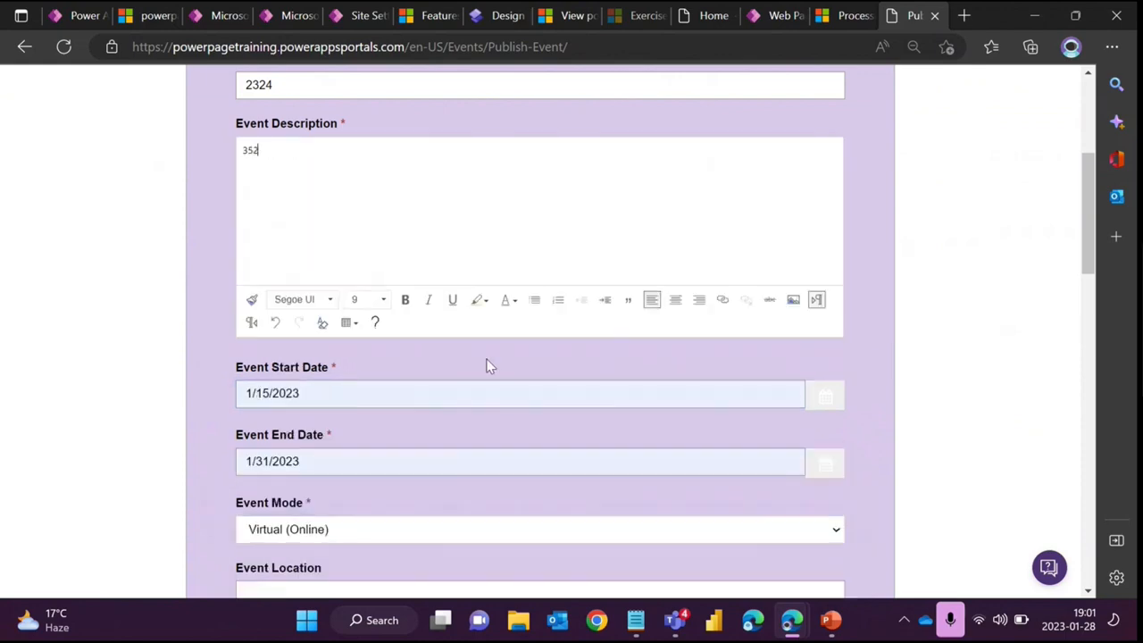
# - Accept the event terms and conditions and submit the event
pyautogui.scroll(-5, 487, 365)
pyautogui.click(277, 325)
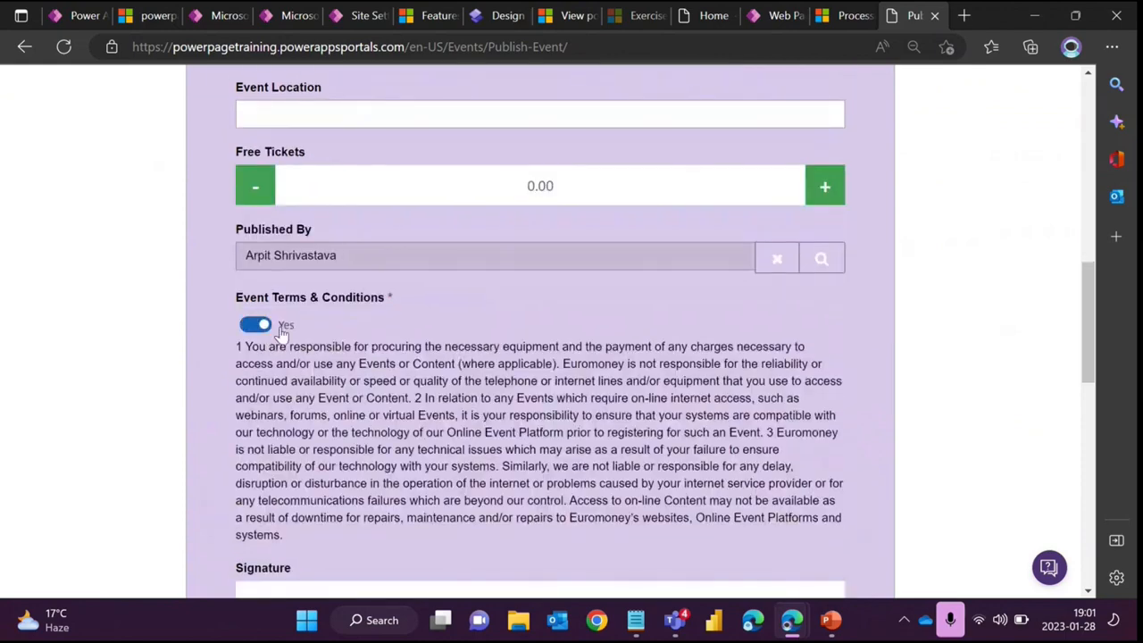
pyautogui.scroll(-4, 281, 346)
pyautogui.scroll(-4, 282, 346)
pyautogui.click(294, 421)
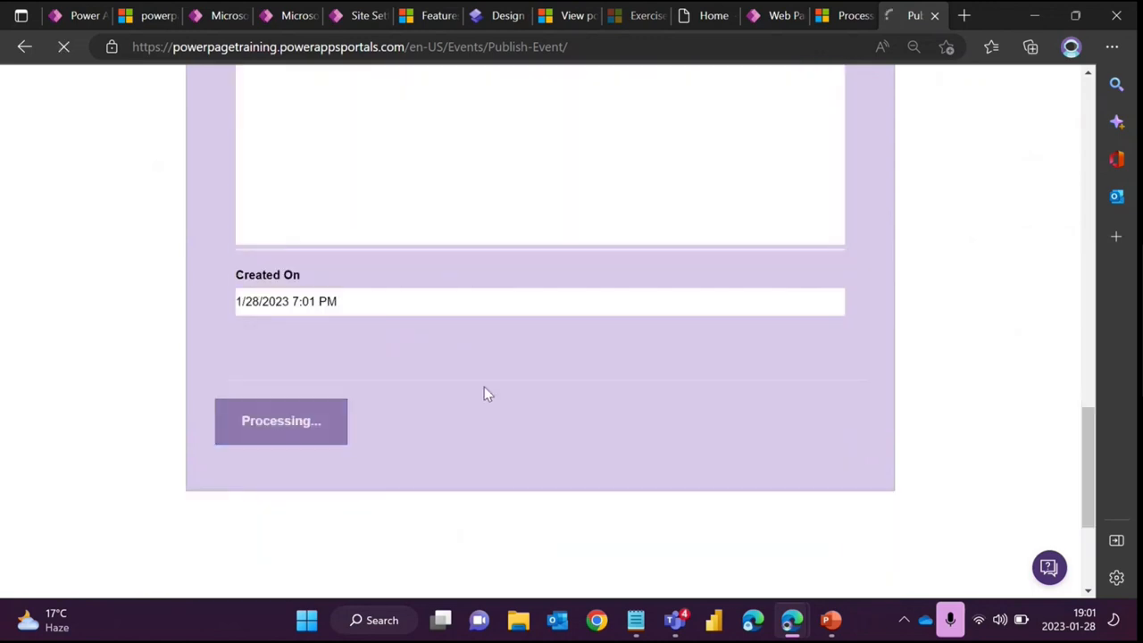
# - Highlight the error message shown above the Publish Event form
pyautogui.scroll(10, 475, 375)
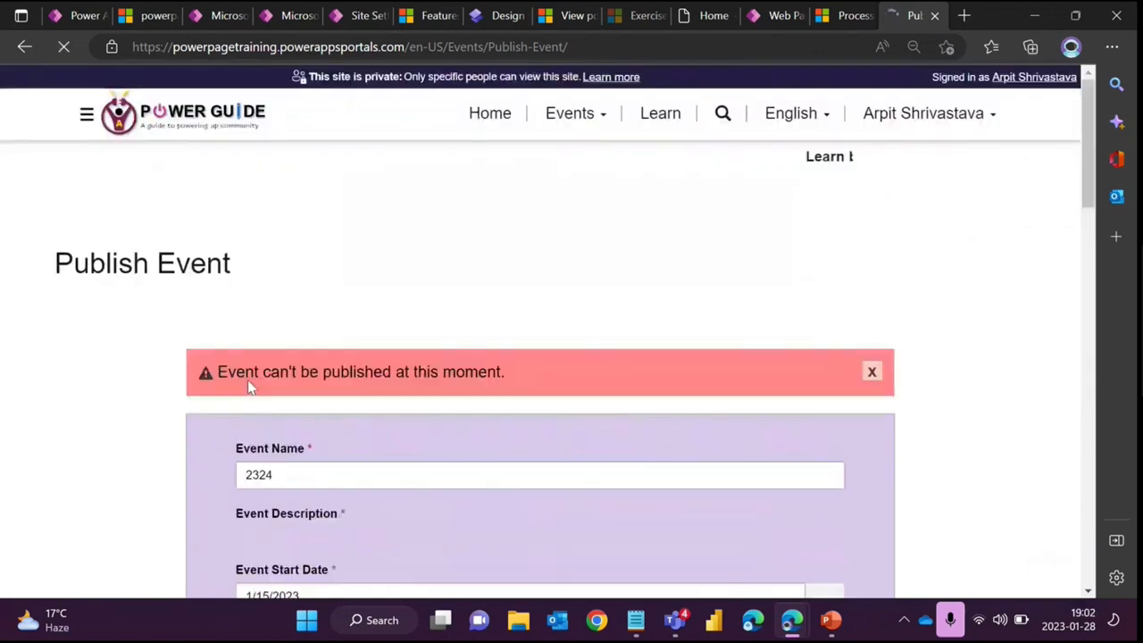
pyautogui.moveTo(215, 372); pyautogui.dragTo(509, 373)
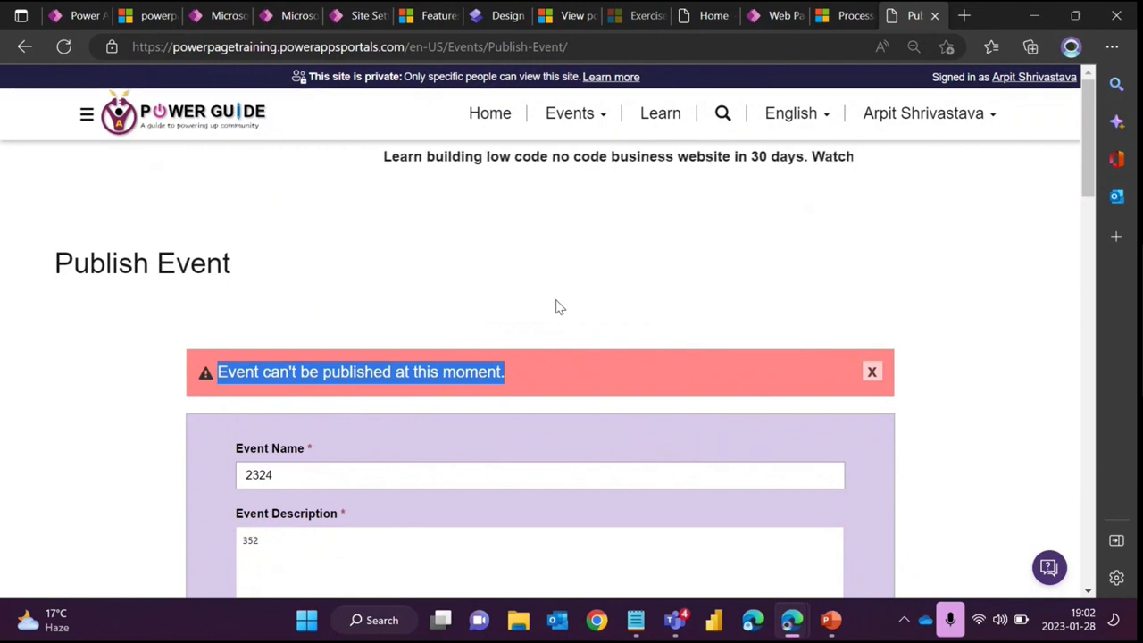
pyautogui.click(540, 292)
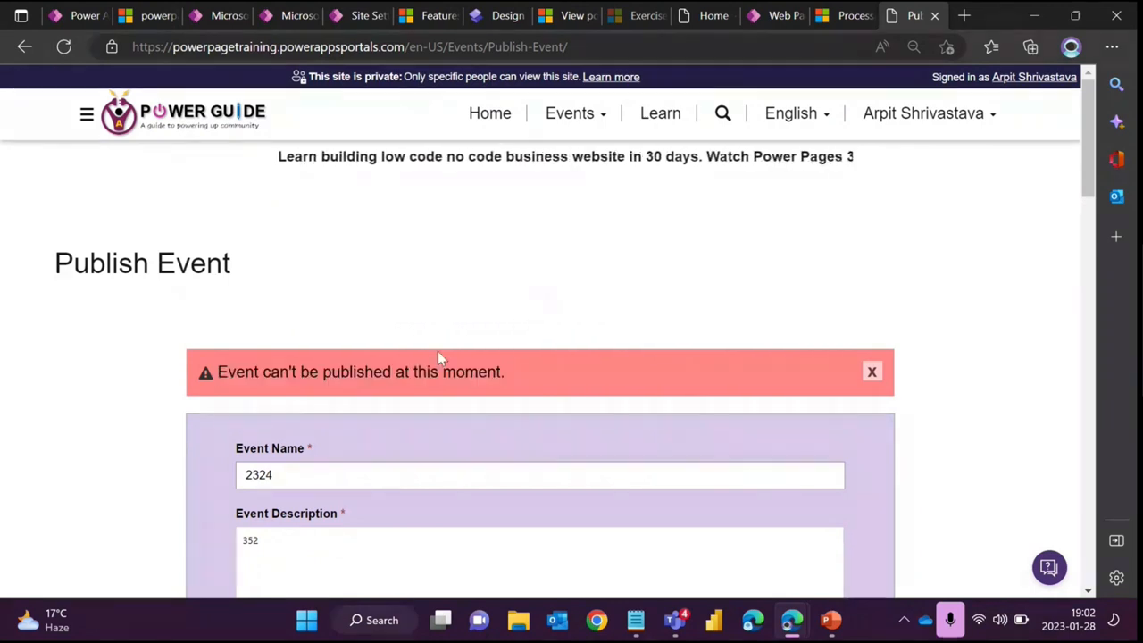
pyautogui.moveTo(266, 366); pyautogui.dragTo(505, 373)
pyautogui.click(485, 284)
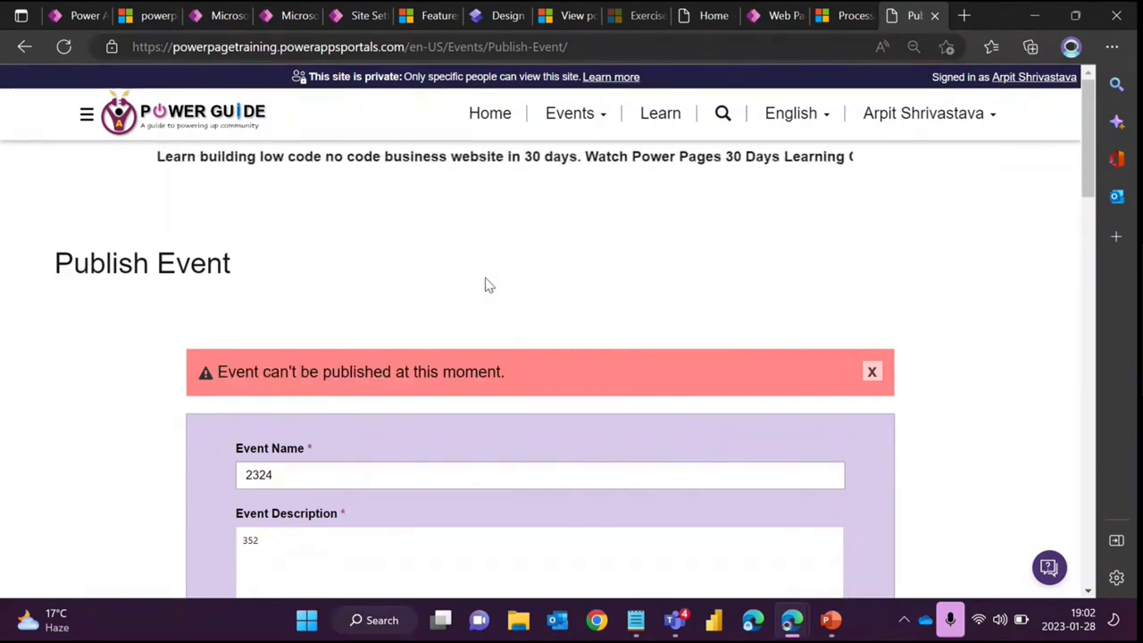
# - Point out the Display Sync Error slide title and its Site/EnableCustomPluginError setting
pyautogui.click(355, 15)
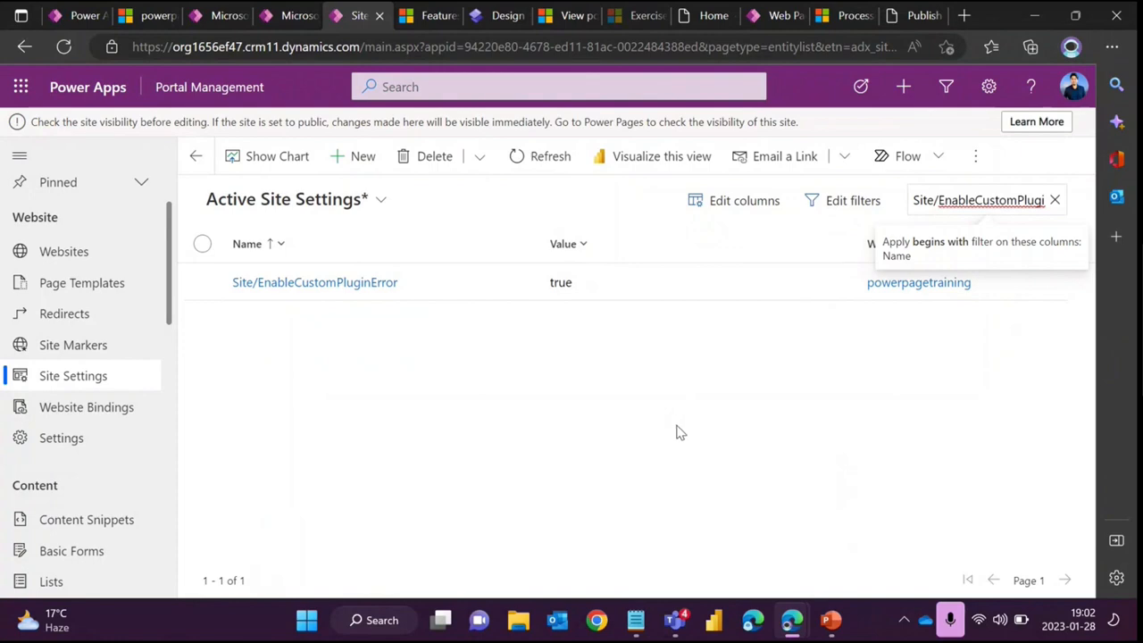
pyautogui.click(832, 623)
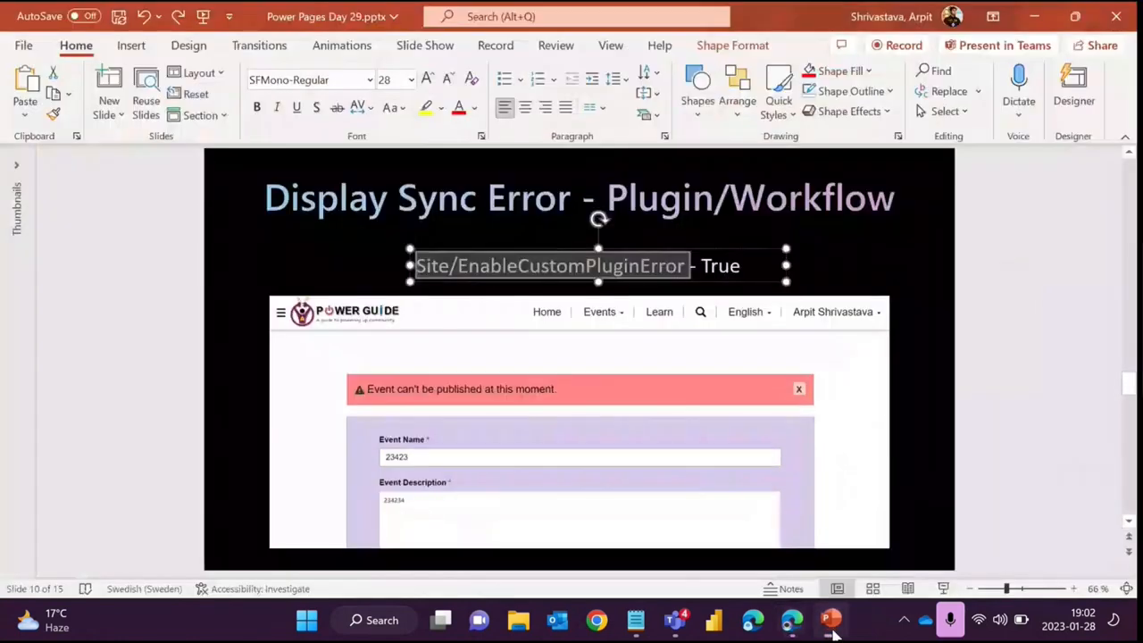
pyautogui.click(489, 212)
pyautogui.moveTo(275, 202); pyautogui.dragTo(576, 203)
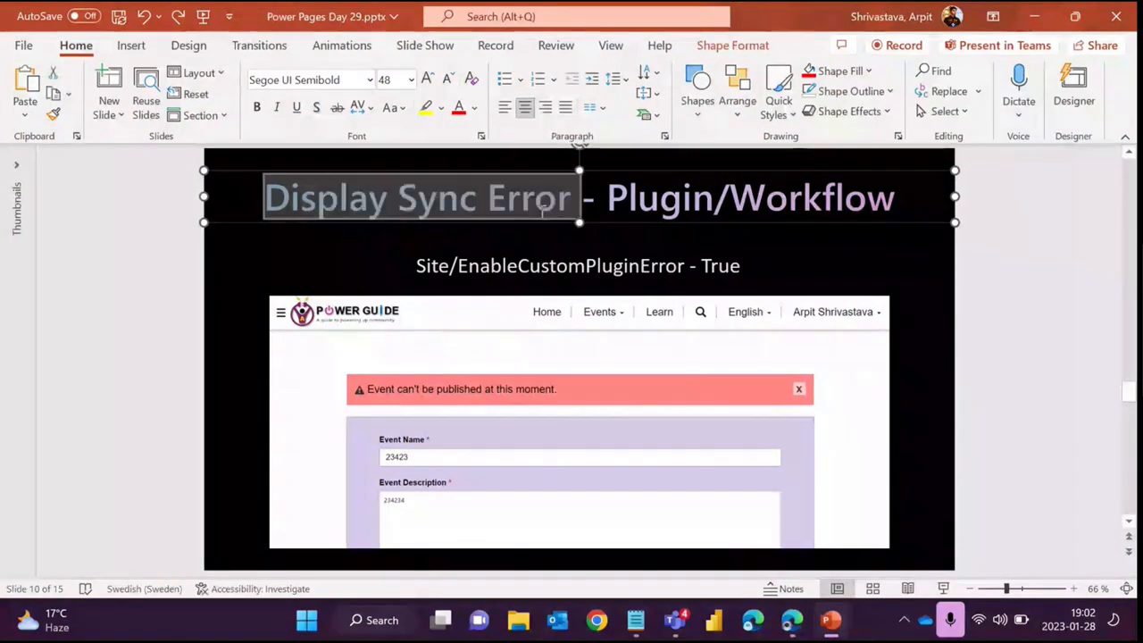
pyautogui.click(611, 202)
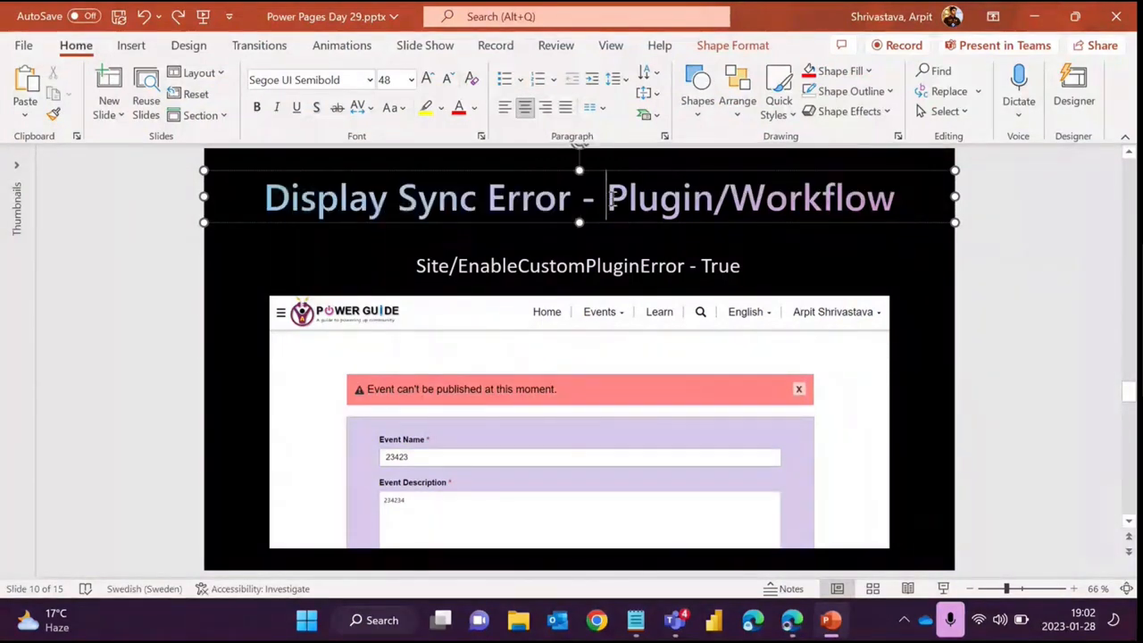
pyautogui.click(439, 263)
pyautogui.moveTo(439, 264); pyautogui.dragTo(423, 264)
pyautogui.click(956, 331)
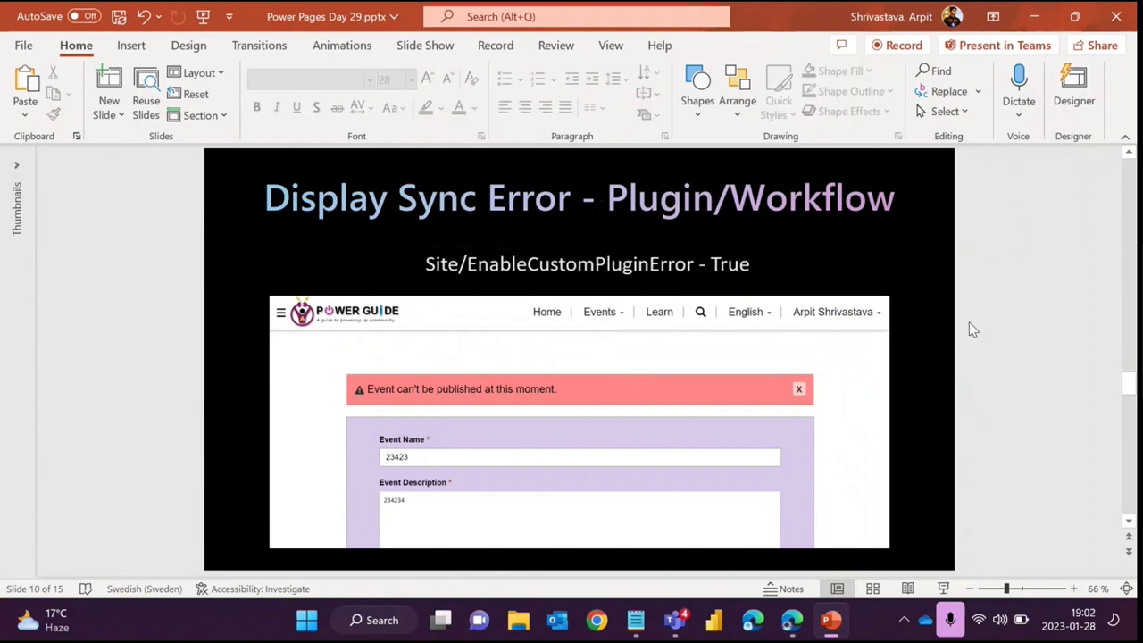
# - Move to the Enable Maintenance Mode slide and return to the site settings in the browser
pyautogui.scroll(-1, 799, 324)
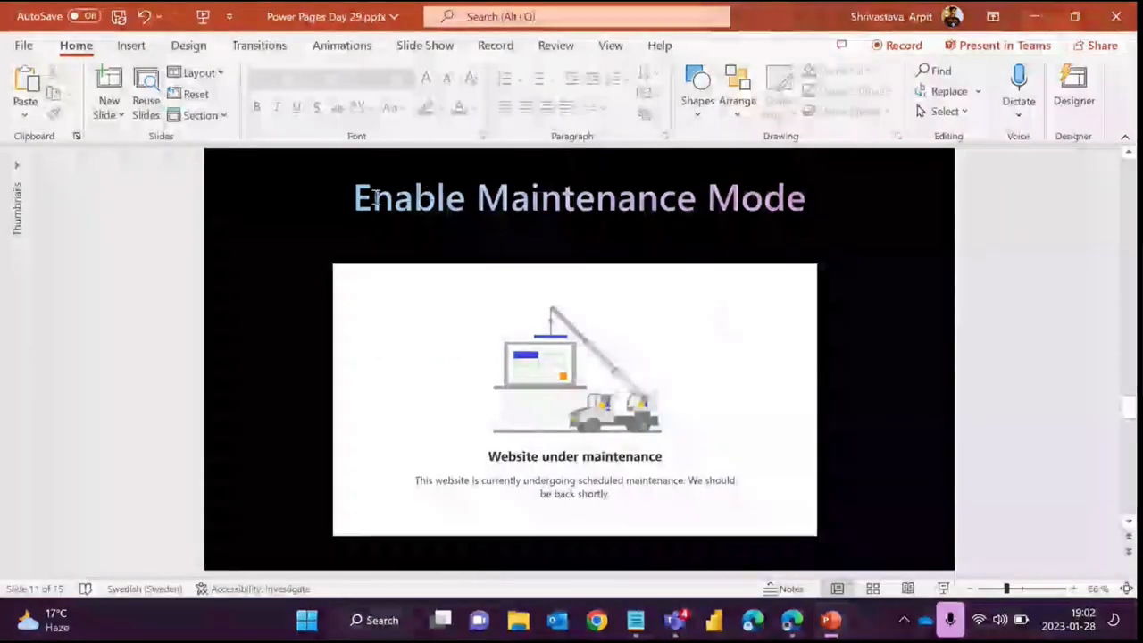
pyautogui.moveTo(356, 198); pyautogui.dragTo(808, 199)
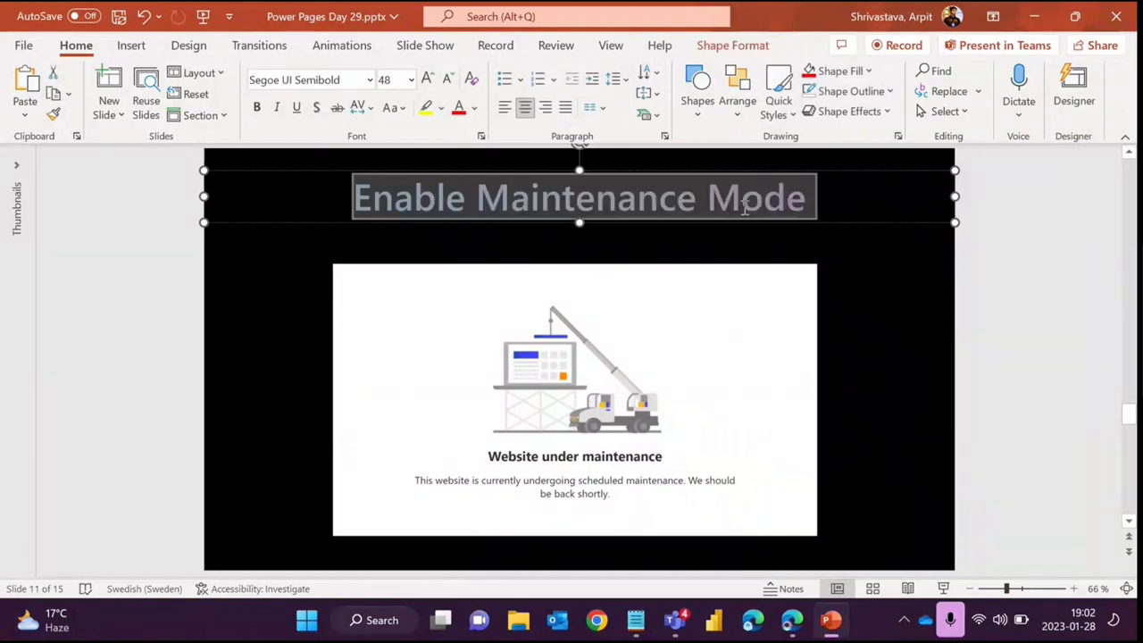
pyautogui.click(793, 621)
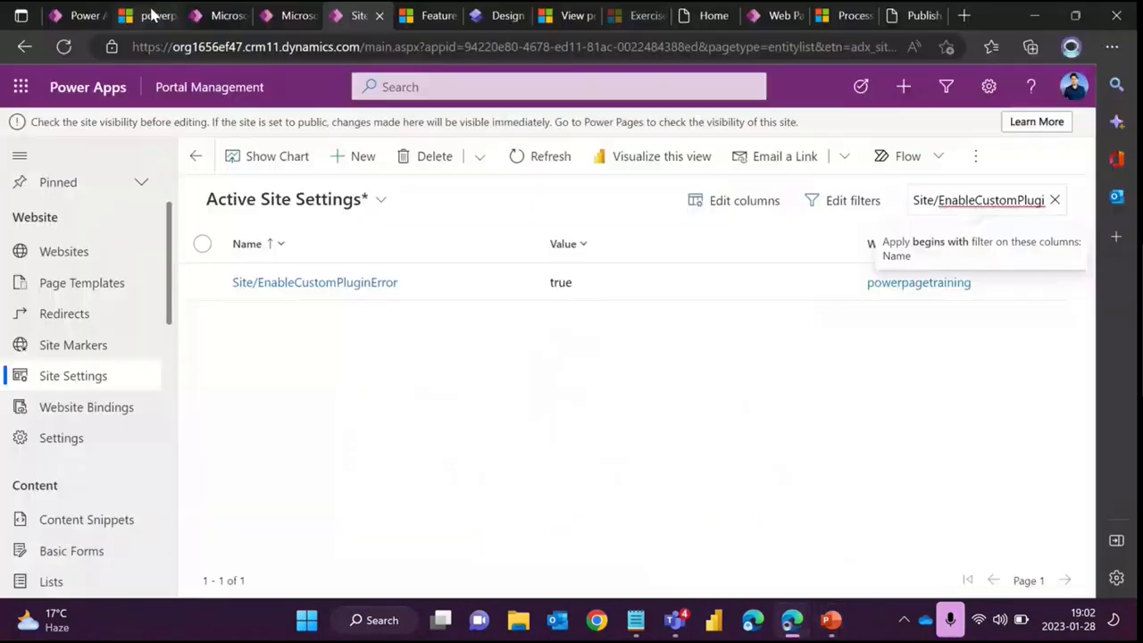
# - Open the Enable Maintenance Mode panel from the site actions of powerpagetraining in the admin center
pyautogui.click(147, 15)
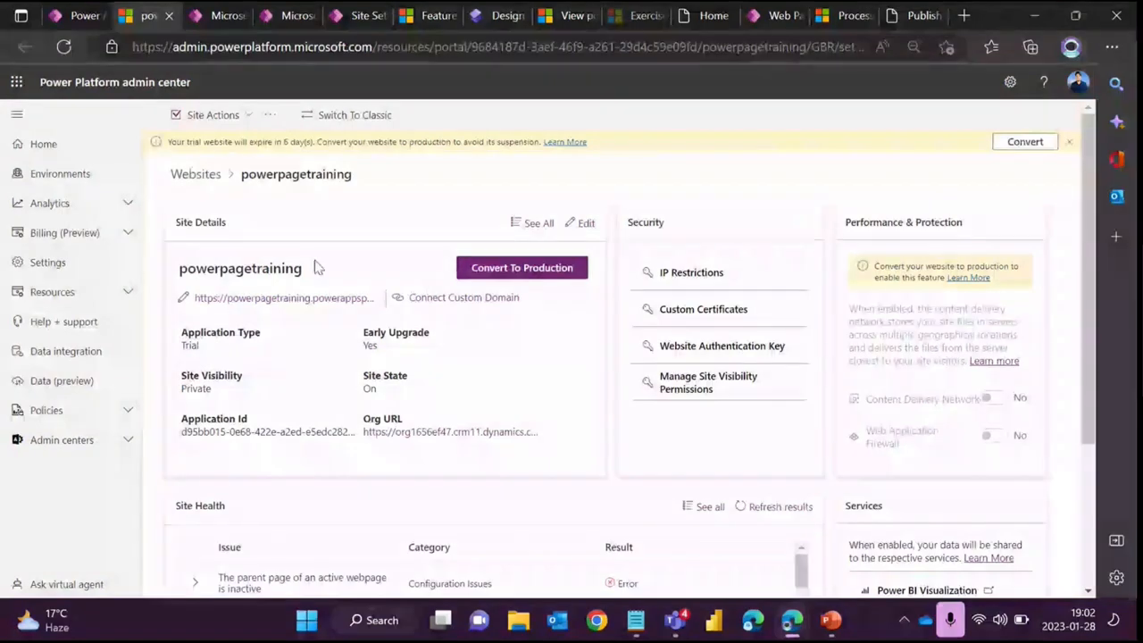
pyautogui.click(238, 113)
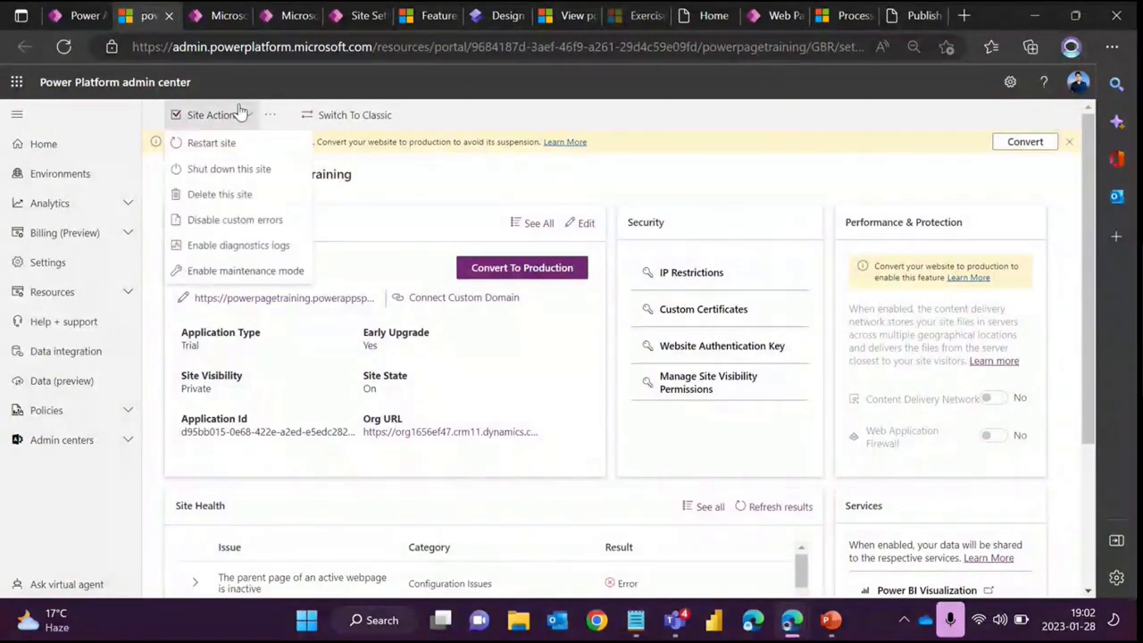
pyautogui.click(246, 270)
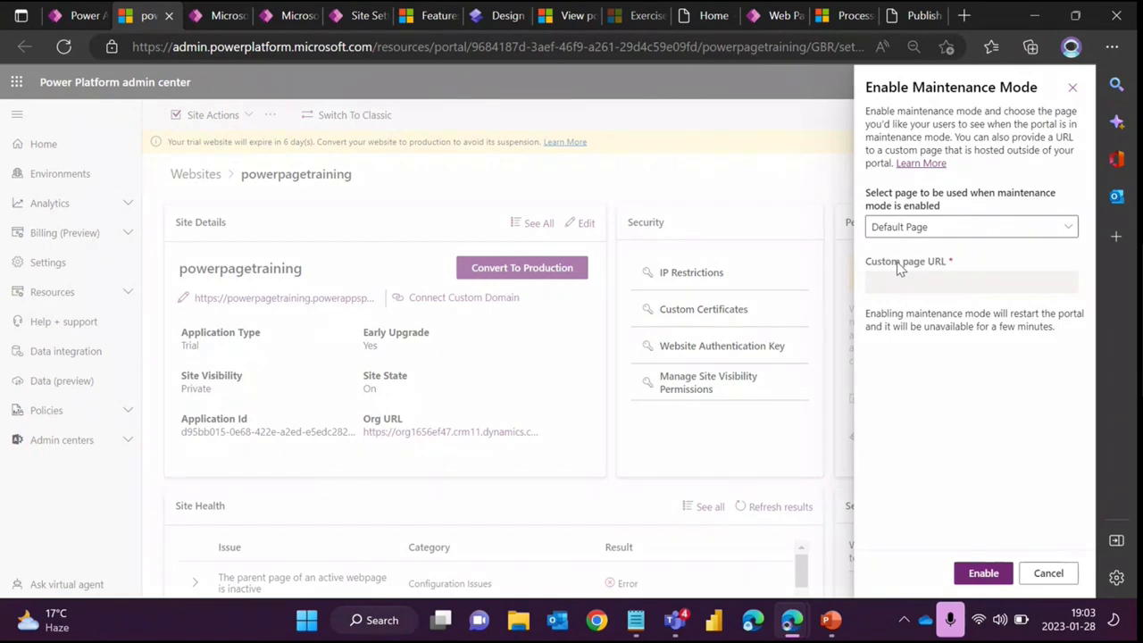
# - Glance at the Enable Maintenance Mode slide and return to the admin center panel
pyautogui.click(831, 624)
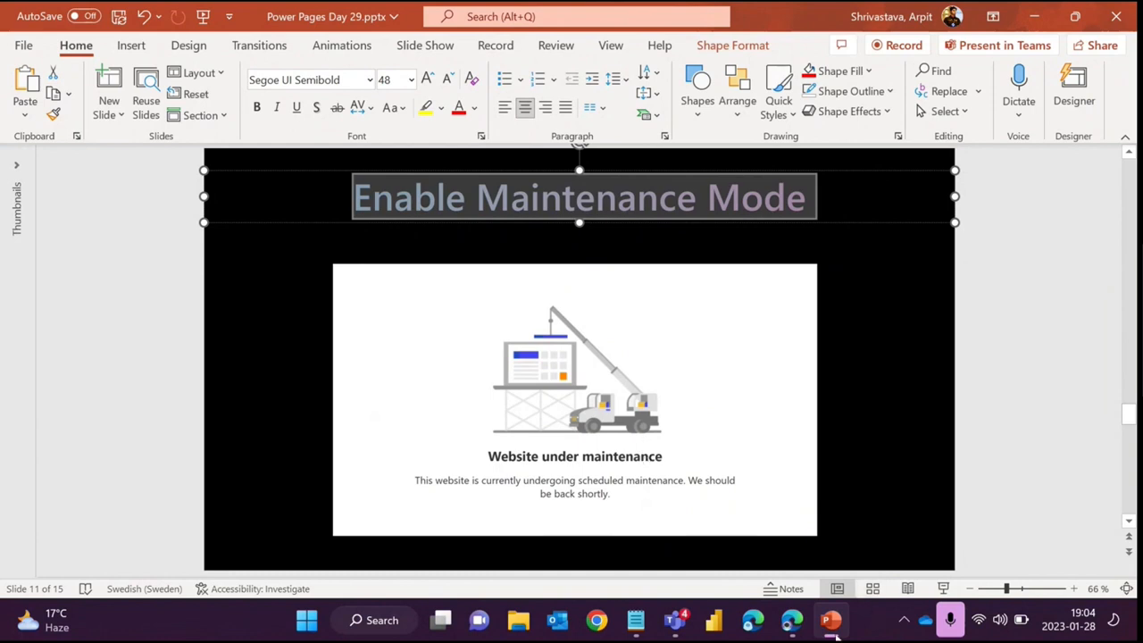
pyautogui.moveTo(827, 632)
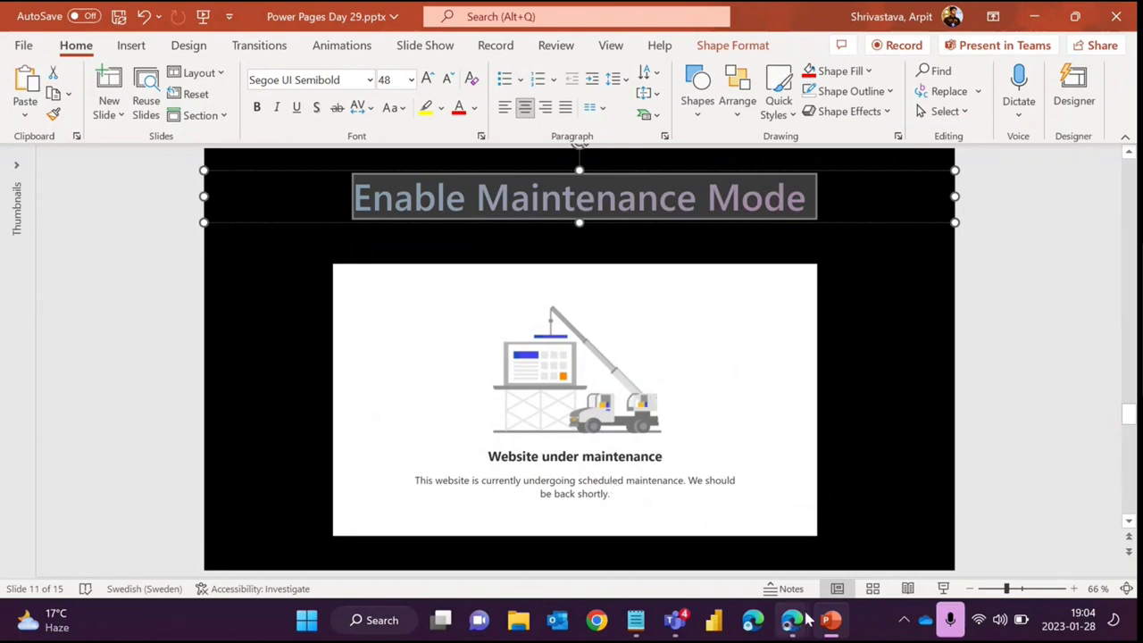
pyautogui.click(831, 625)
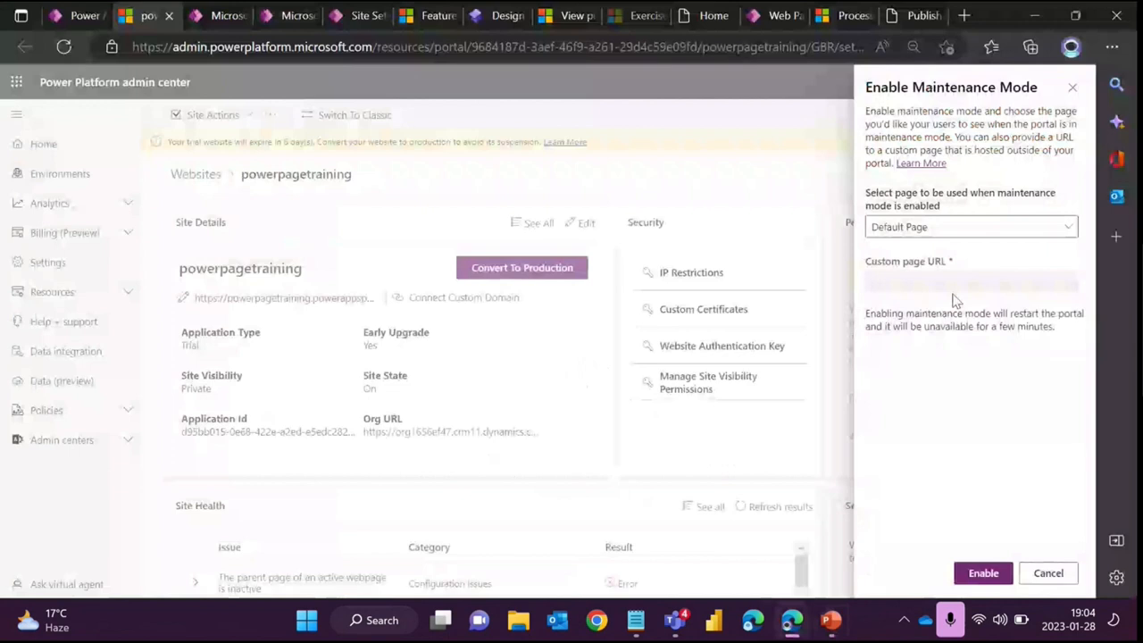
# - Choose Custom Page as the page used during maintenance mode and focus the Custom page URL field
pyautogui.click(909, 229)
pyautogui.click(911, 274)
pyautogui.click(961, 277)
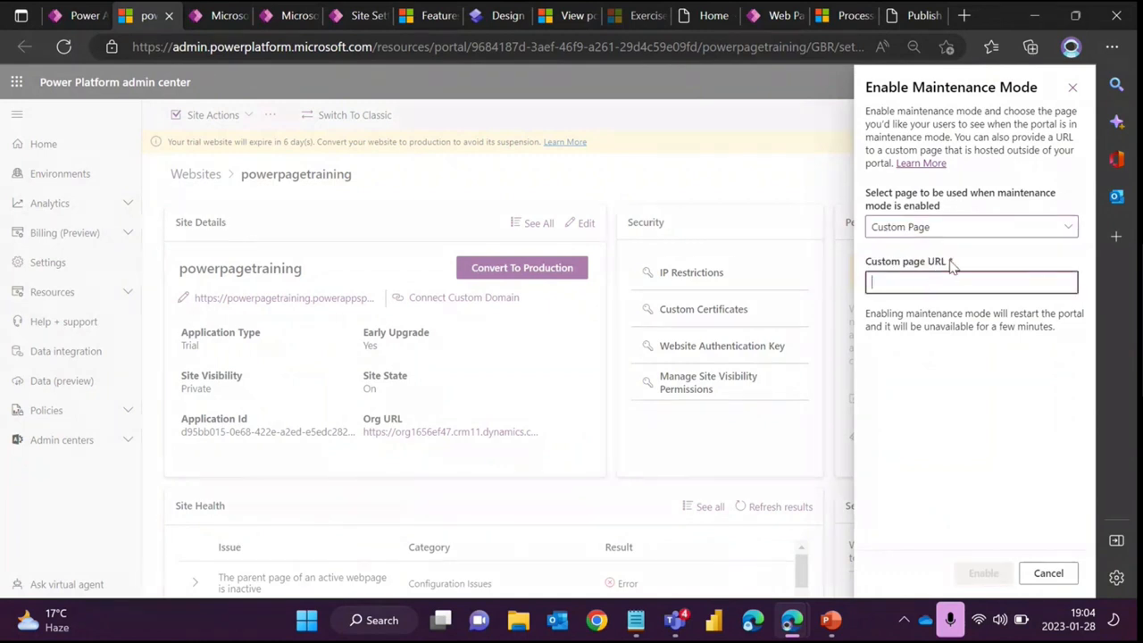
# - Highlight the Custom page URL label and field in the maintenance mode panel
pyautogui.moveTo(949, 263); pyautogui.dragTo(869, 271)
pyautogui.click(926, 284)
pyautogui.moveTo(954, 262); pyautogui.dragTo(867, 276)
pyautogui.click(939, 265)
pyautogui.moveTo(948, 263); pyautogui.dragTo(864, 279)
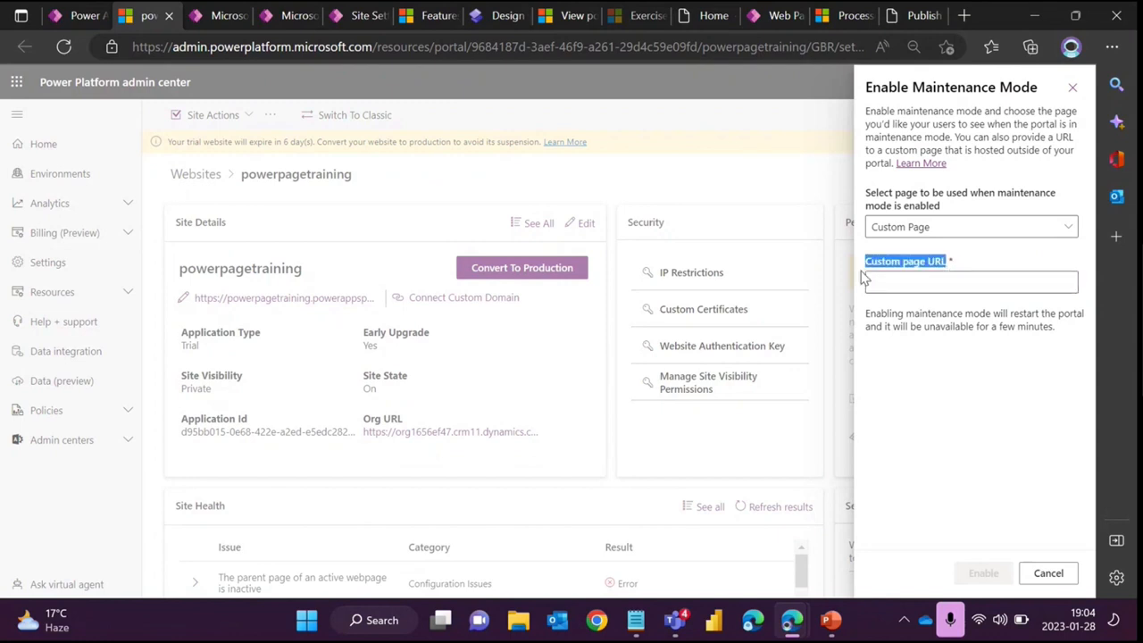
pyautogui.click(960, 264)
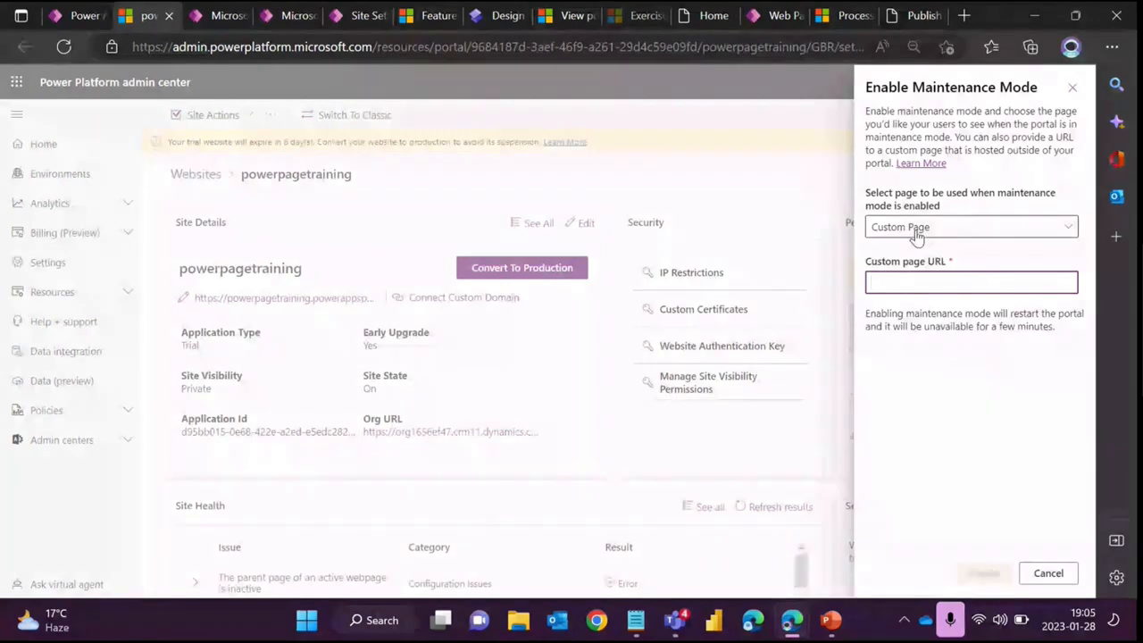
pyautogui.click(931, 286)
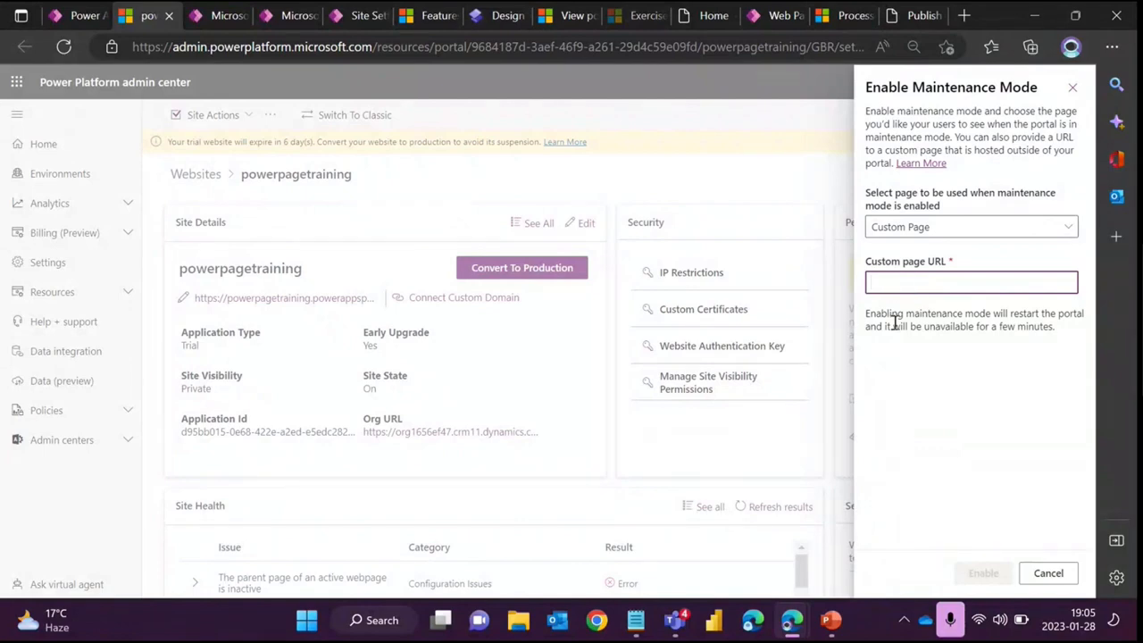
# - Advance the presentation to the Portal Checker/Site Checker slide and minimize it
pyautogui.click(831, 625)
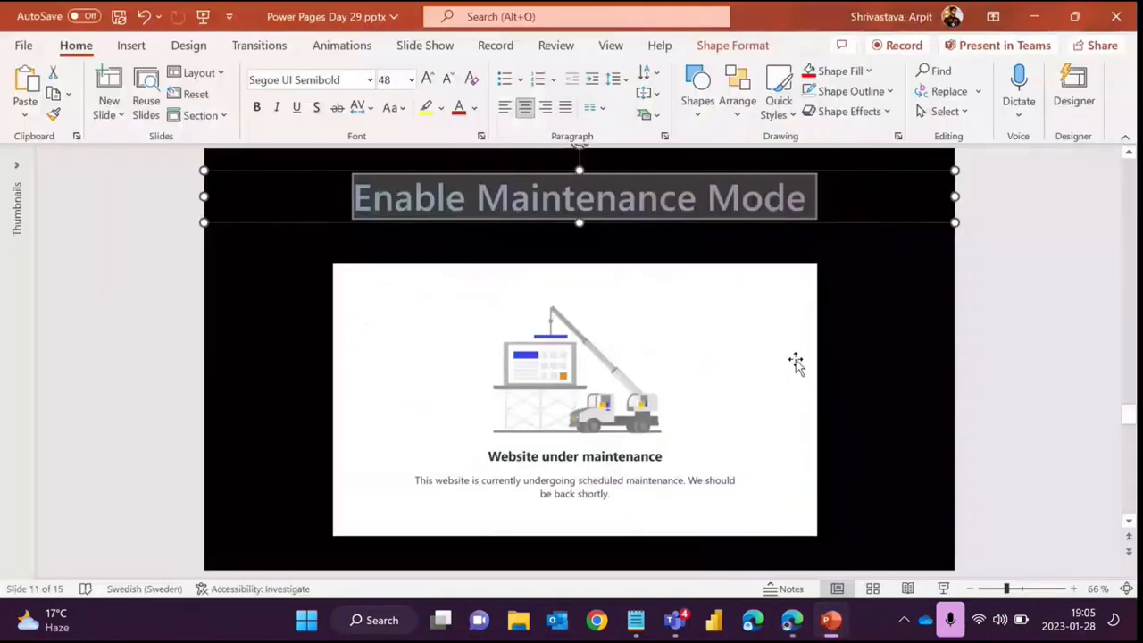
pyautogui.scroll(-1, 794, 363)
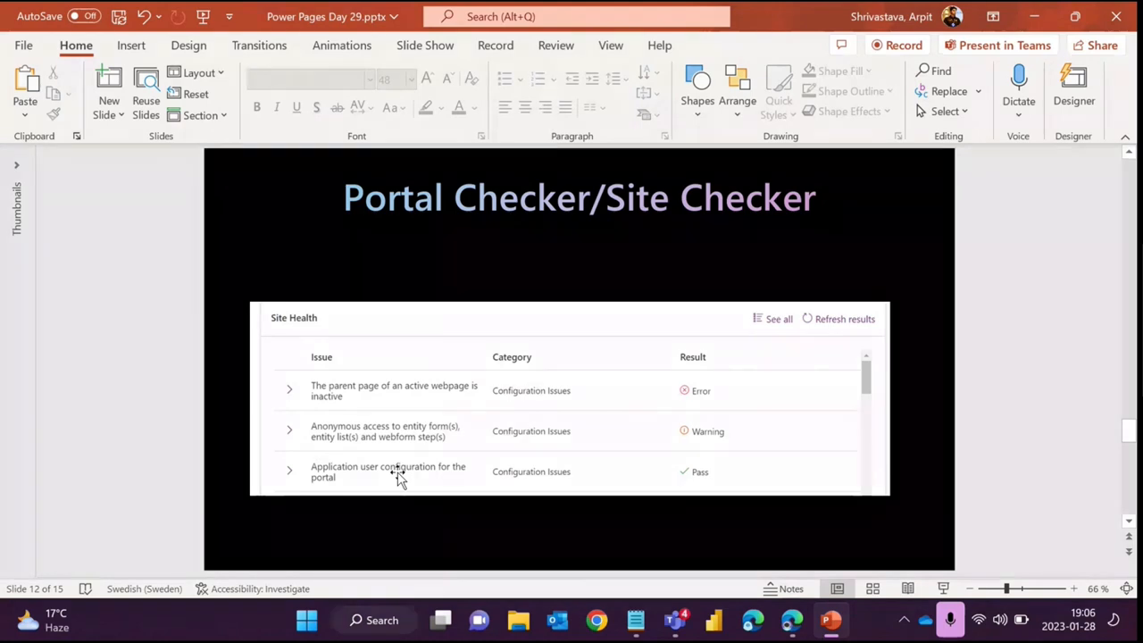
pyautogui.click(1034, 17)
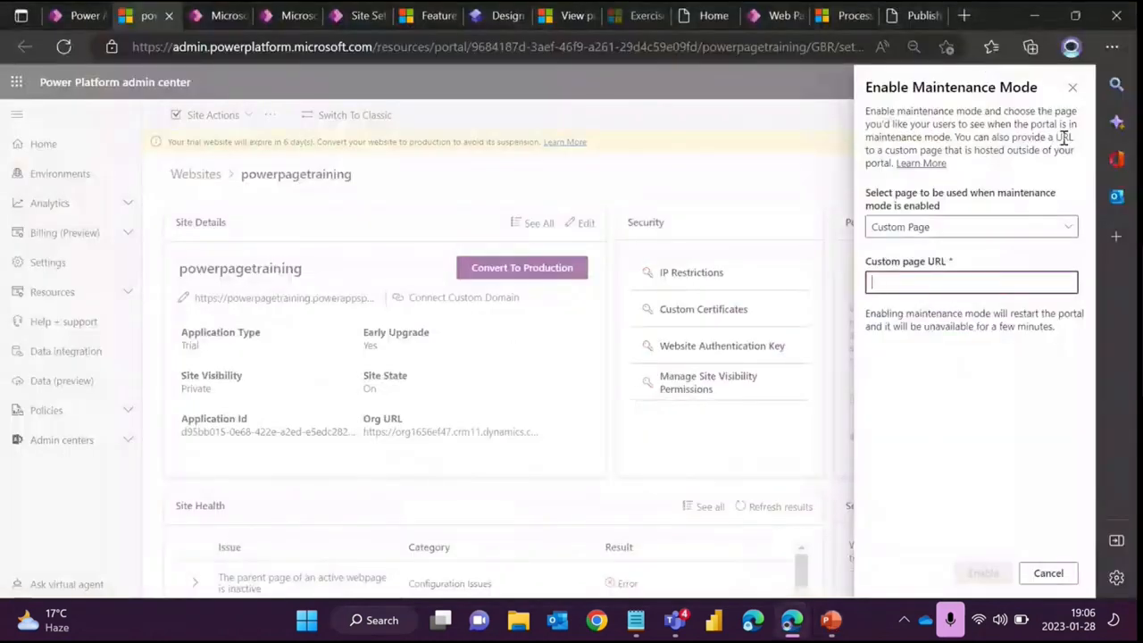
# - Close the maintenance panel without enabling, switch to the classic portals admin center and open Run Portal Checker
pyautogui.click(1073, 93)
pyautogui.click(354, 115)
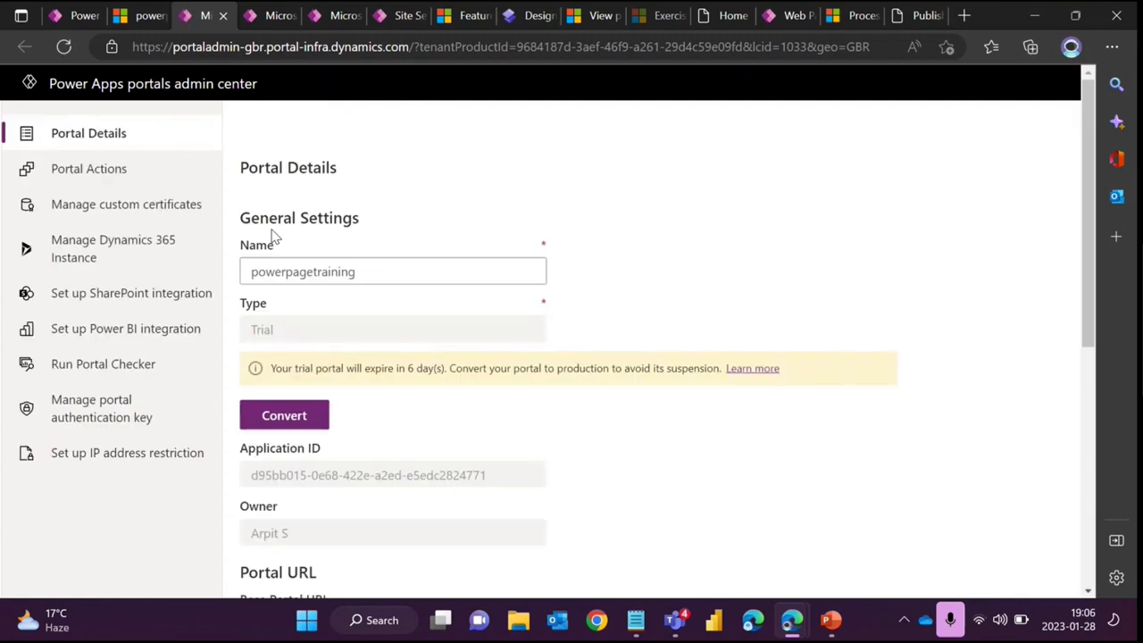
pyautogui.click(106, 368)
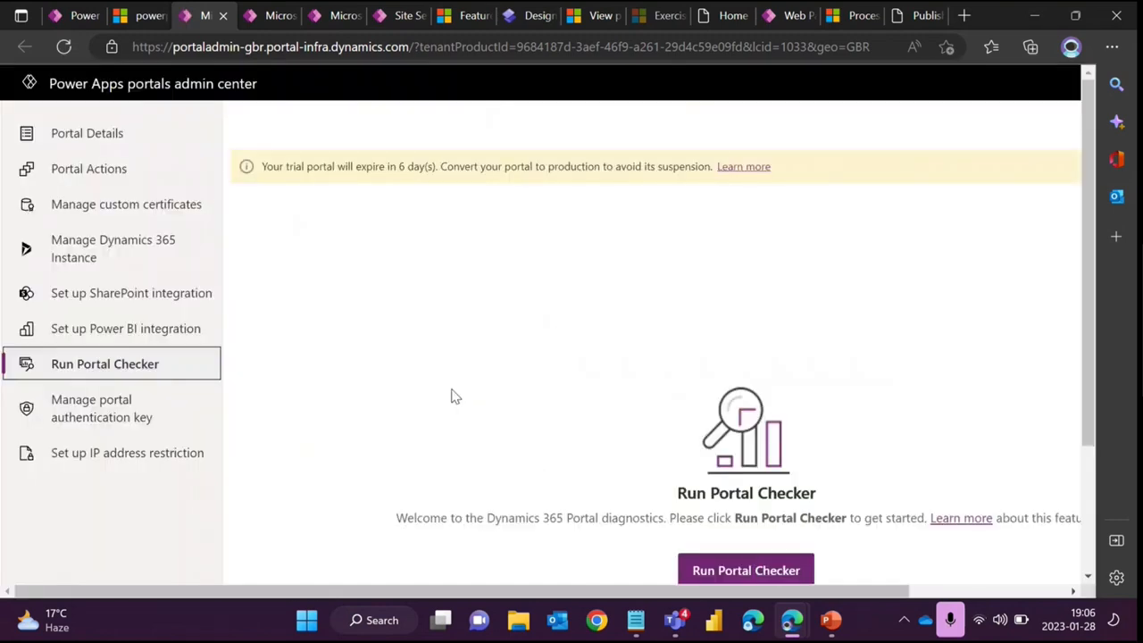
pyautogui.scroll(-2, 733, 441)
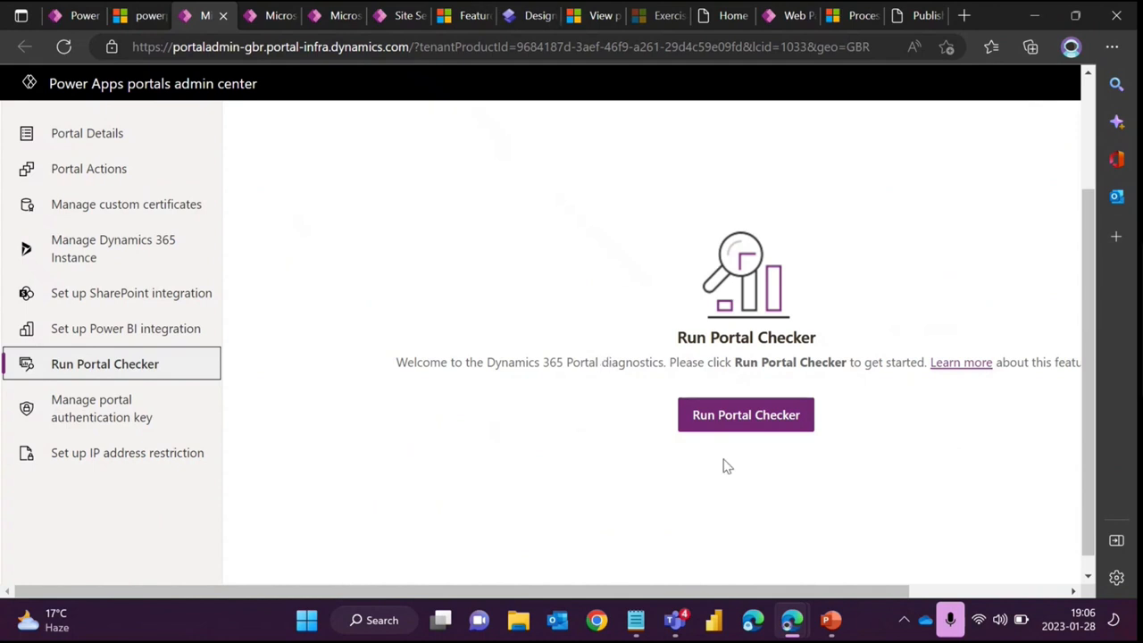
# - Return to the new admin center and scroll through the Site Health checks list
pyautogui.click(145, 24)
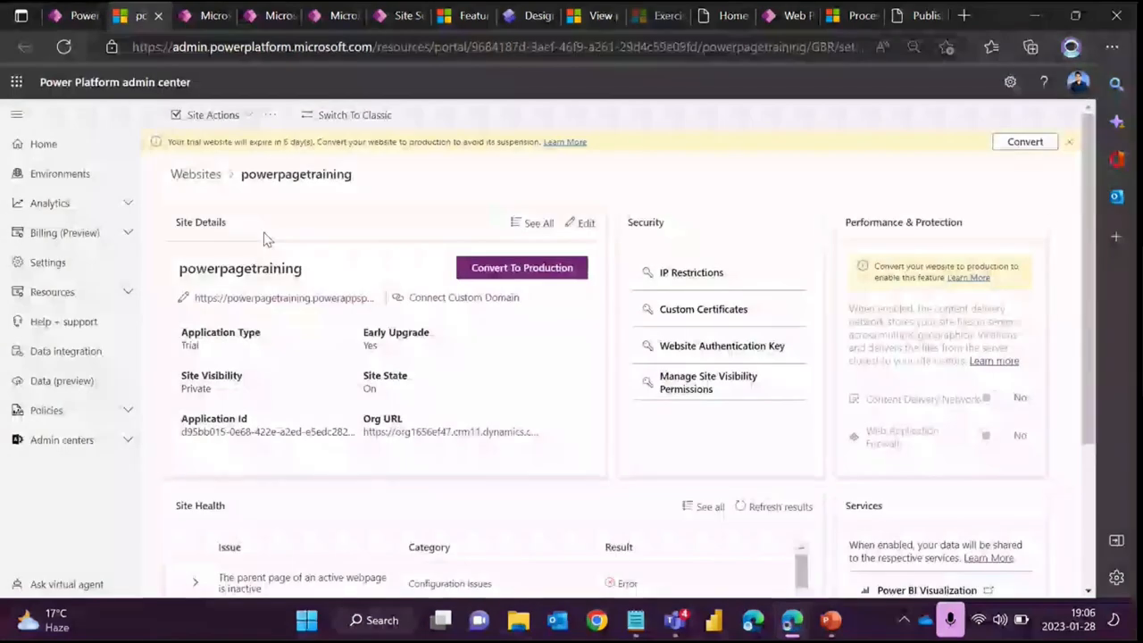
pyautogui.scroll(-1, 429, 261)
pyautogui.scroll(-2, 427, 259)
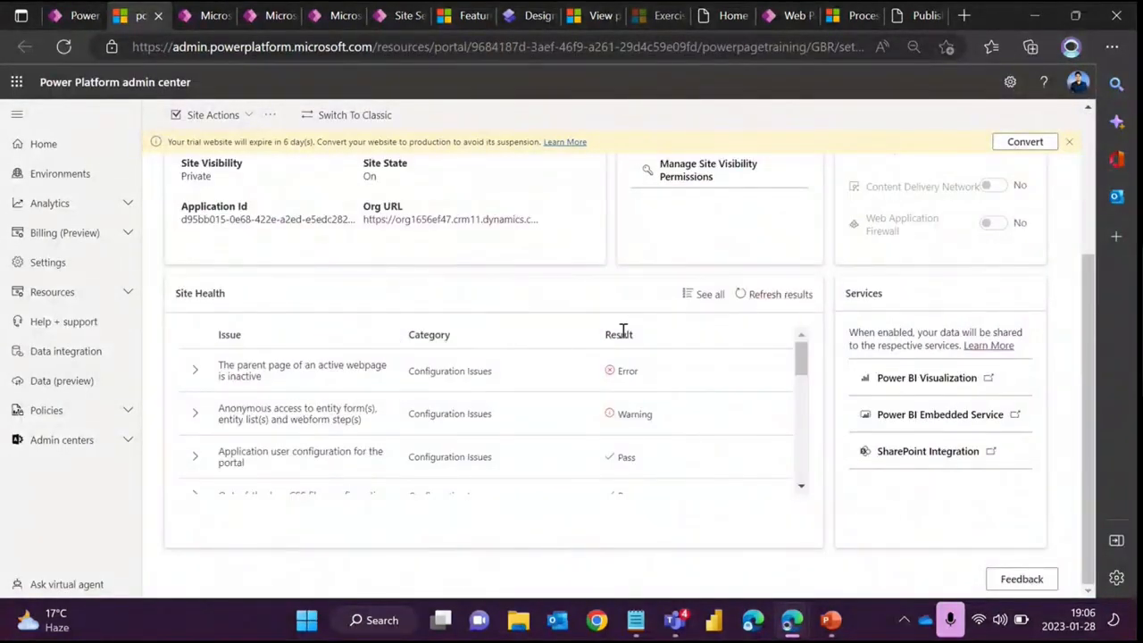
pyautogui.scroll(-8, 619, 340)
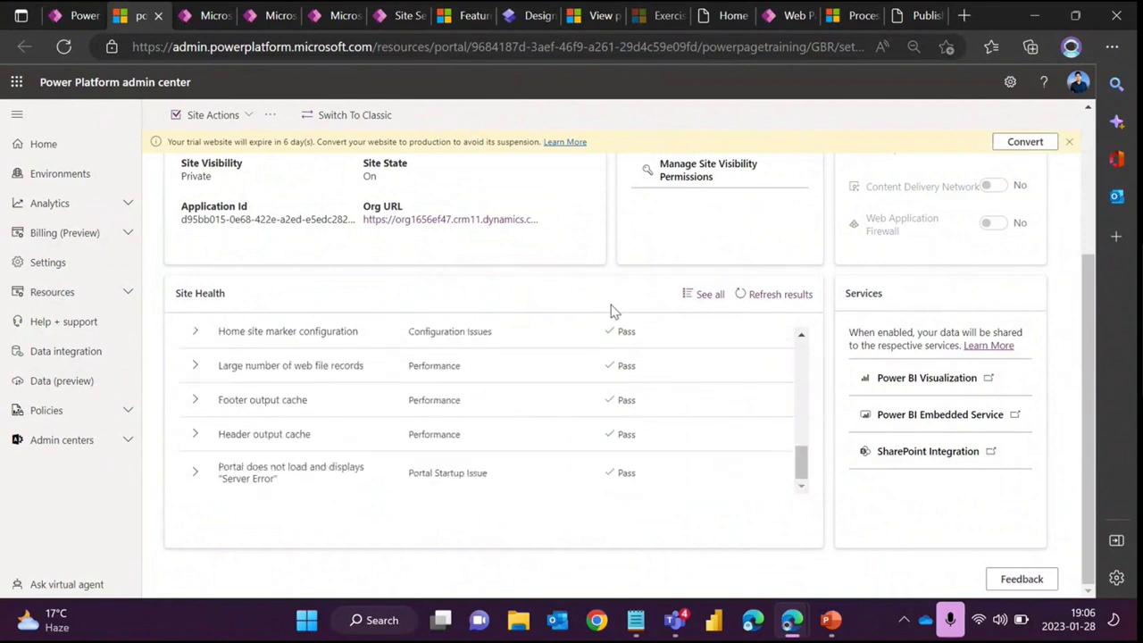
pyautogui.scroll(8, 600, 364)
pyautogui.scroll(3, 600, 365)
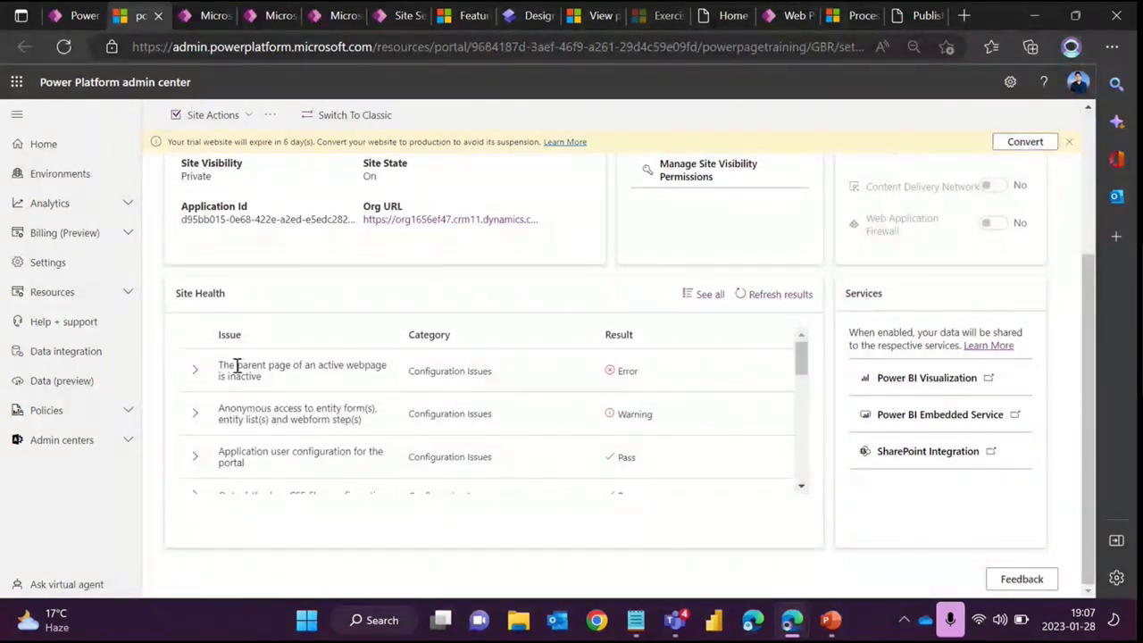
# - Expand the error row about the inactive parent page of an active webpage to view its issue and mitigation
pyautogui.moveTo(235, 366); pyautogui.dragTo(335, 380)
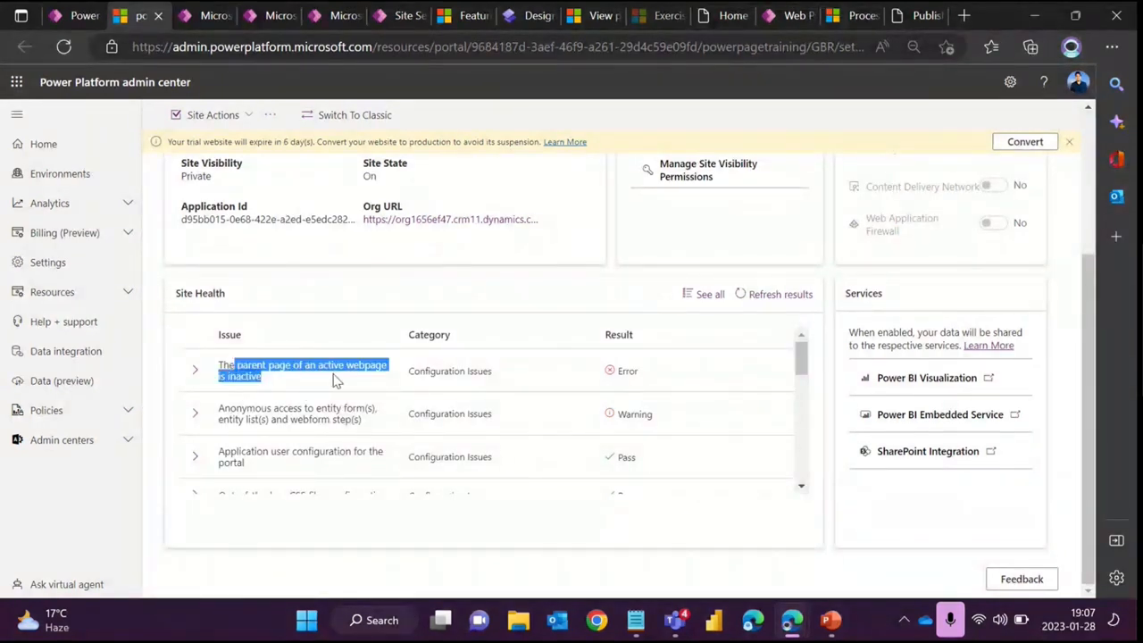
pyautogui.click(196, 371)
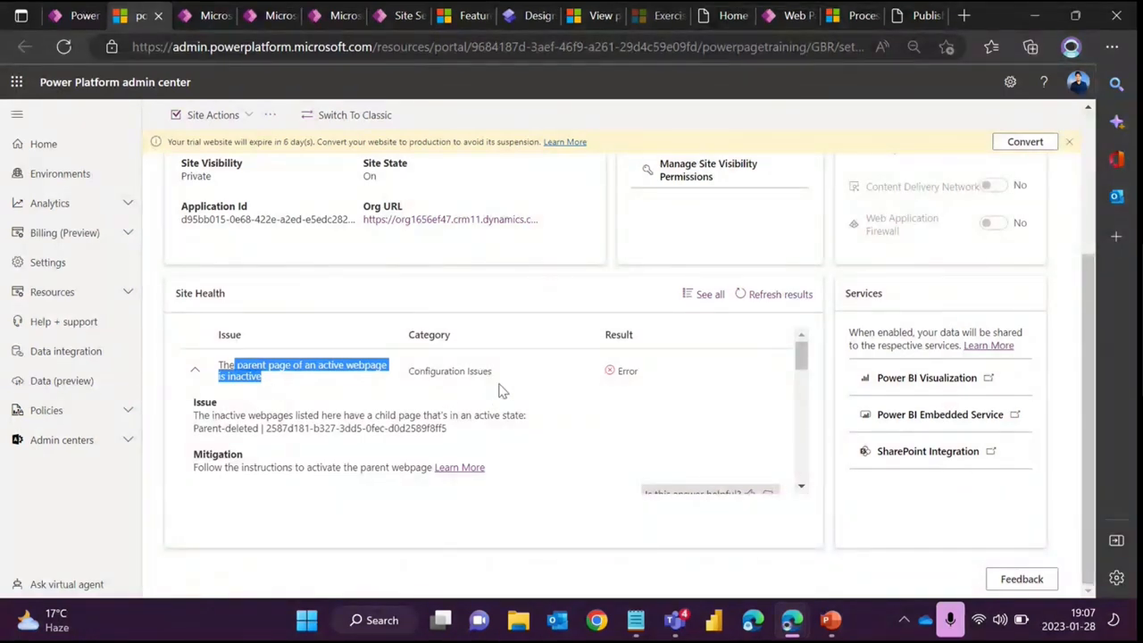
# - Point out the Category and Result columns of the Site Health list while scrolling through its checks
pyautogui.click(297, 297)
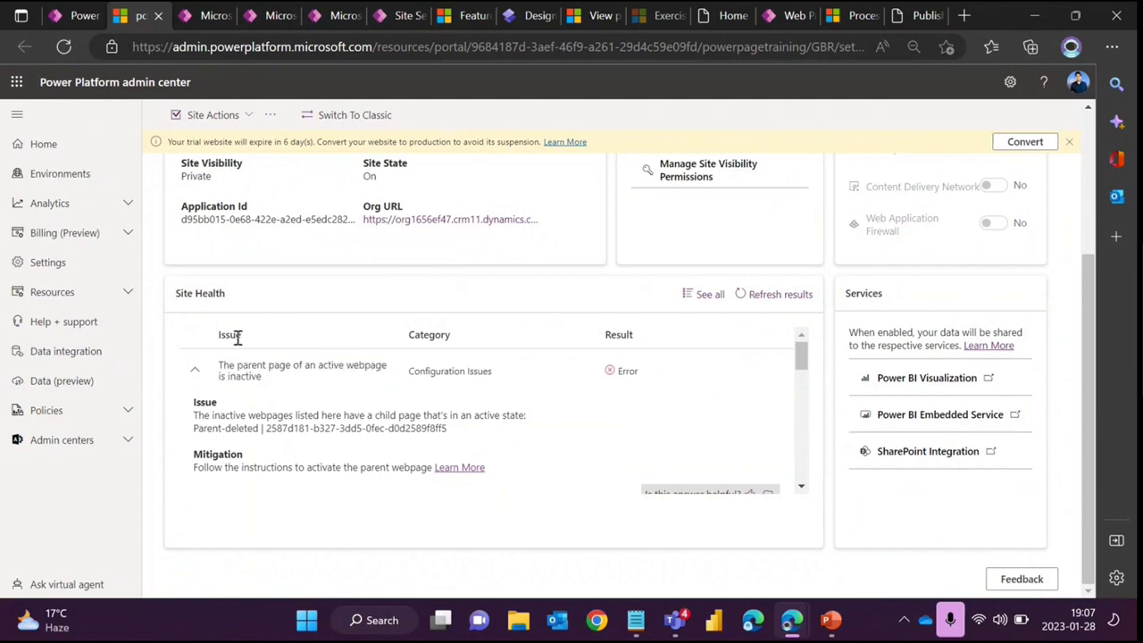
pyautogui.moveTo(410, 336); pyautogui.dragTo(452, 343)
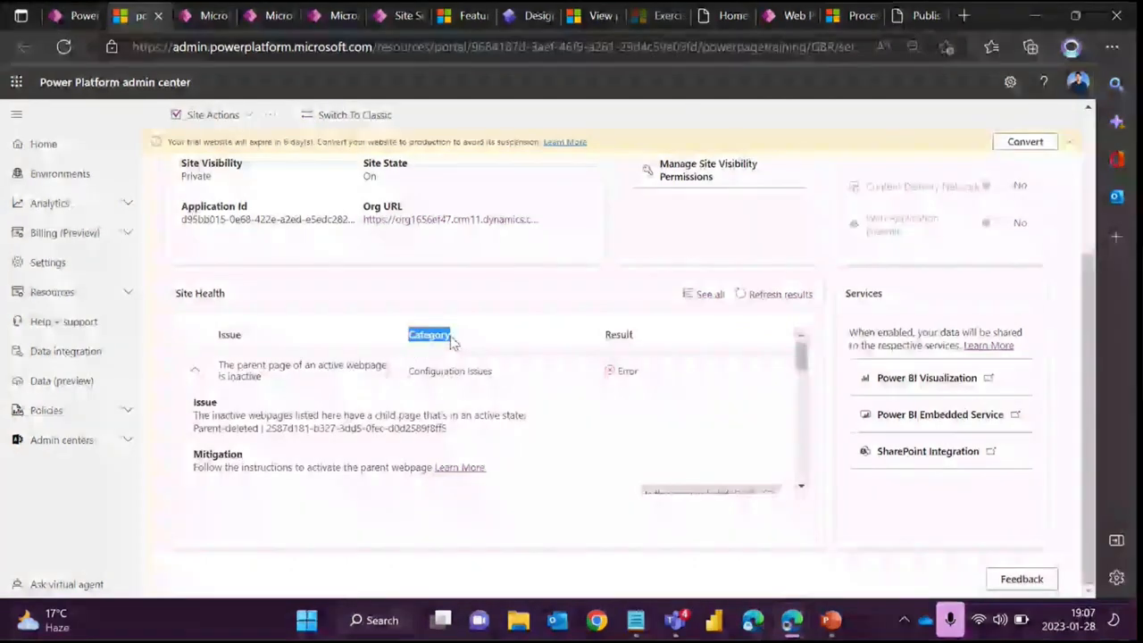
pyautogui.click(359, 294)
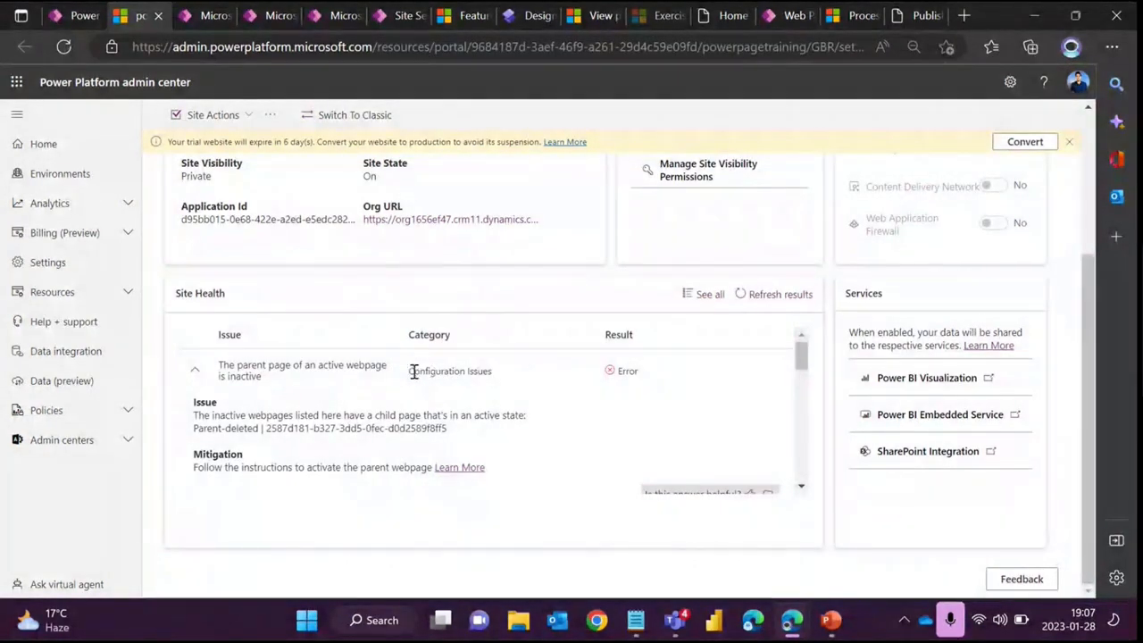
pyautogui.moveTo(413, 372); pyautogui.dragTo(471, 375)
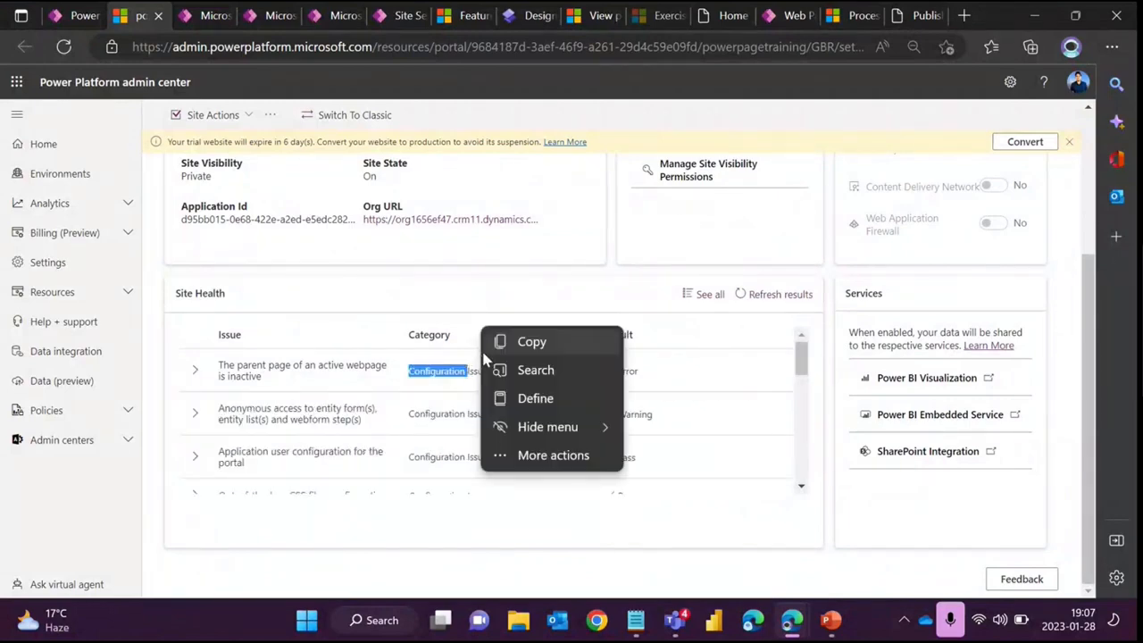
pyautogui.scroll(1, 697, 401)
pyautogui.scroll(1, 695, 401)
pyautogui.scroll(-2, 695, 401)
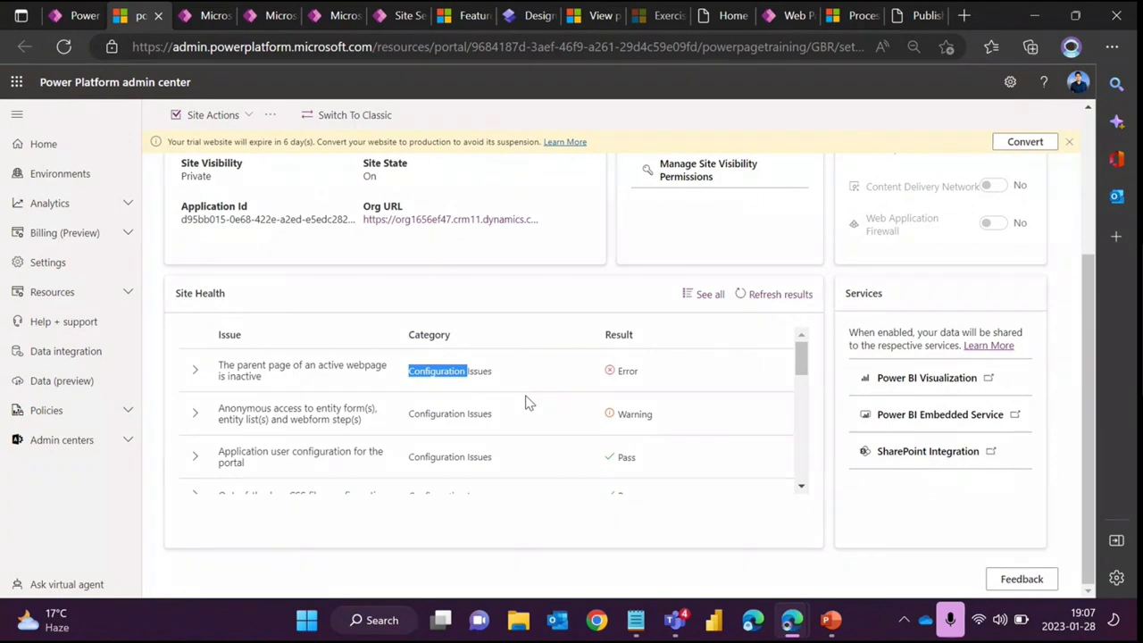
pyautogui.scroll(-3, 514, 403)
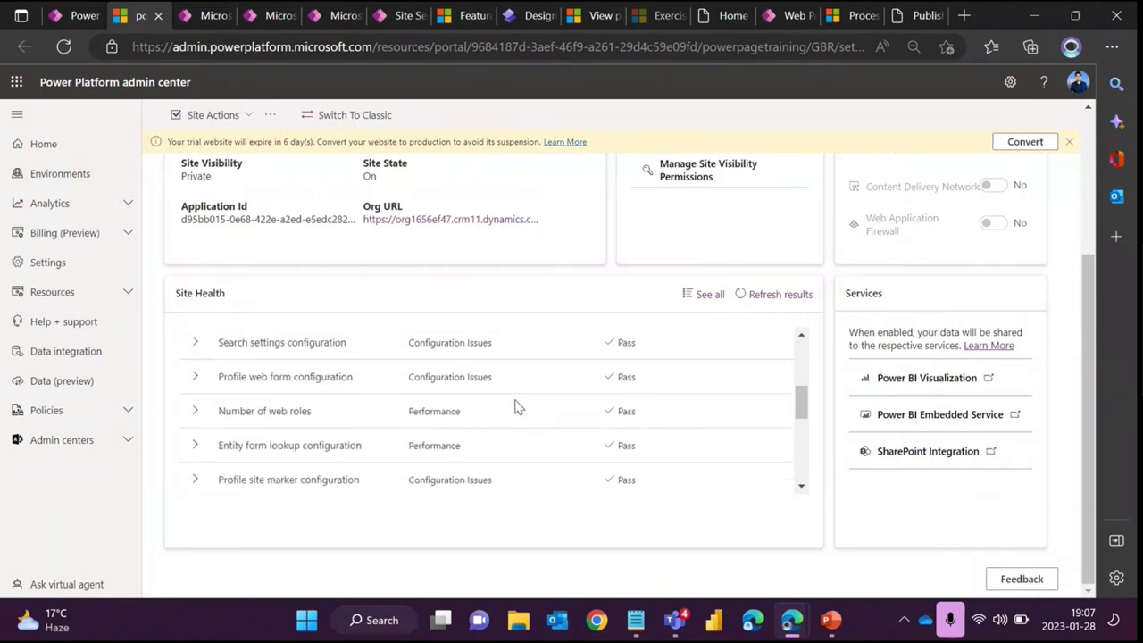
pyautogui.scroll(3, 519, 409)
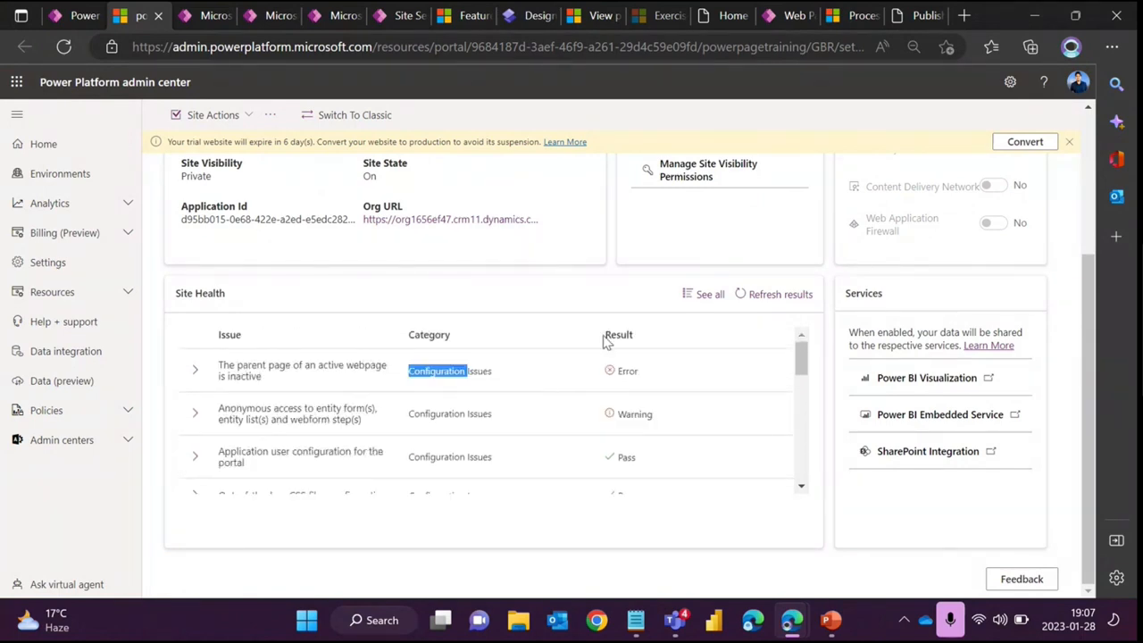
pyautogui.moveTo(604, 334); pyautogui.dragTo(638, 339)
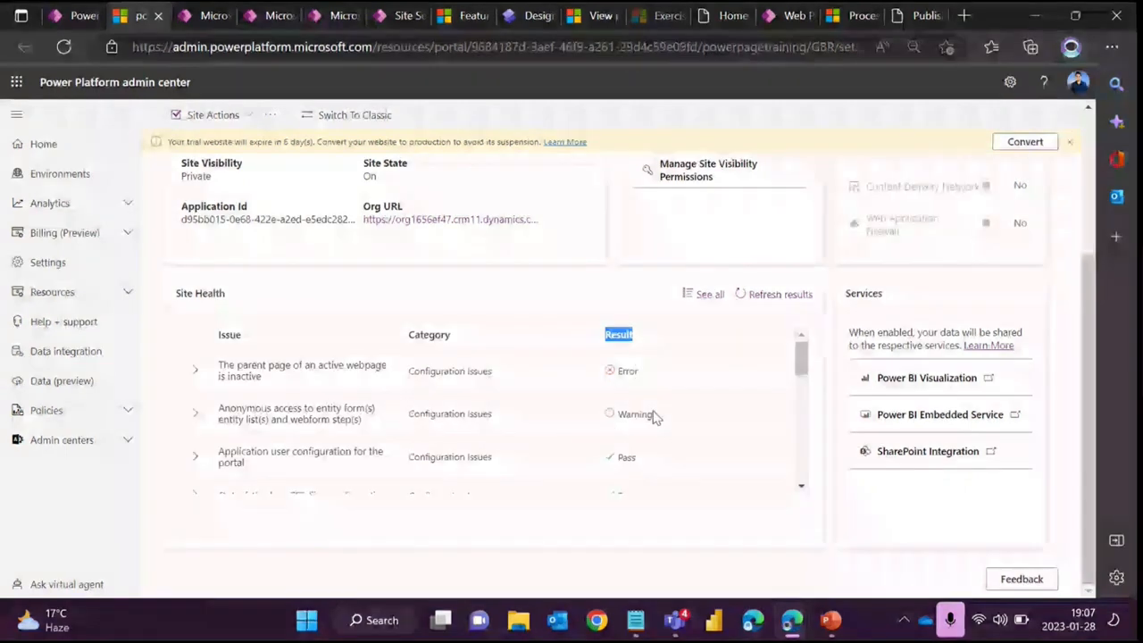
pyautogui.scroll(-1, 618, 406)
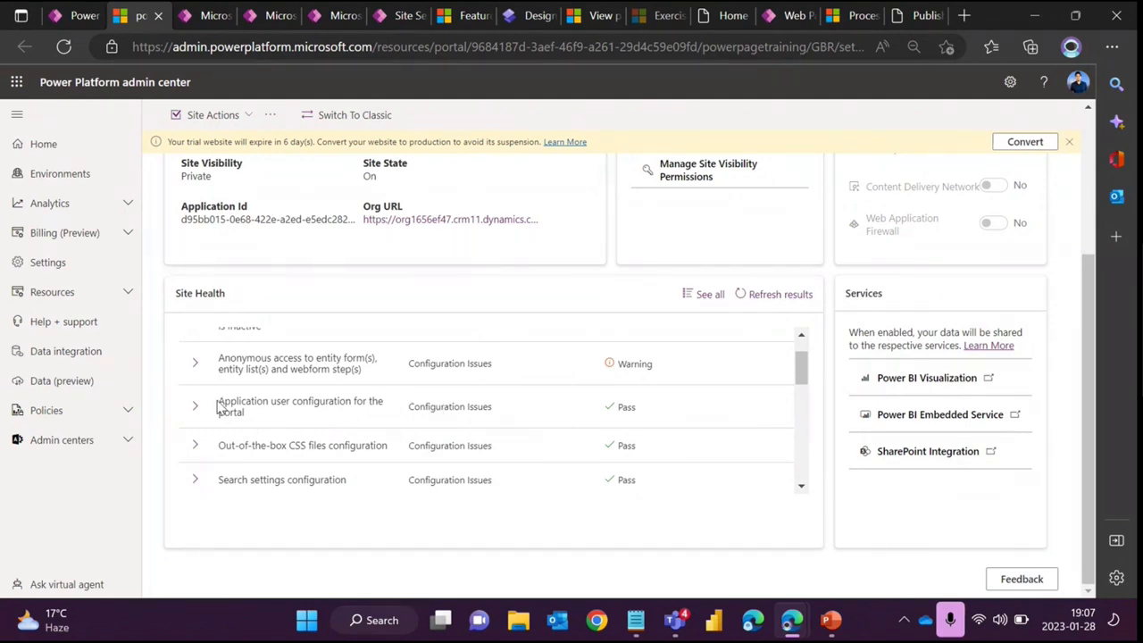
# - Expand the Application user configuration check and scroll through the remaining Site Health checks
pyautogui.moveTo(218, 406); pyautogui.dragTo(277, 419)
pyautogui.click(301, 422)
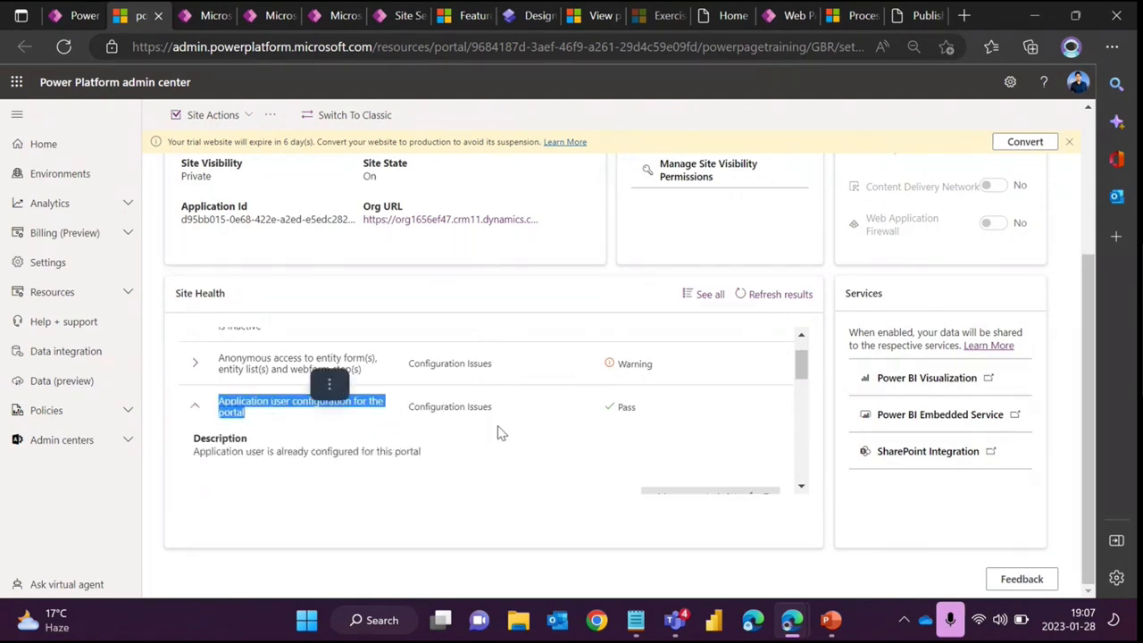
pyautogui.scroll(-1, 331, 401)
pyautogui.scroll(-5, 331, 399)
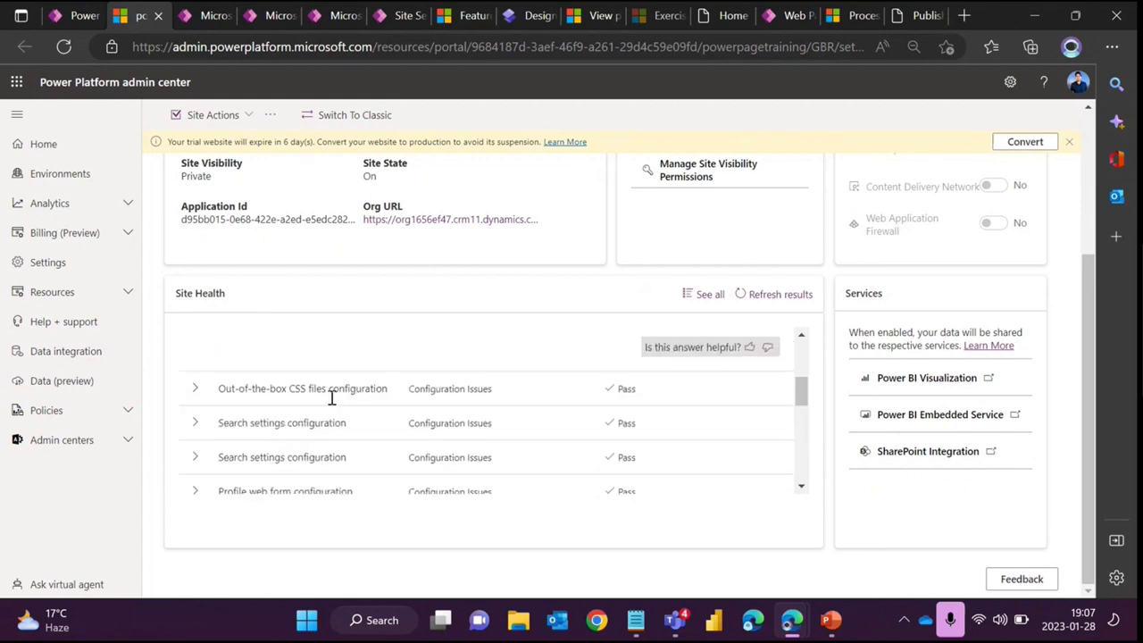
pyautogui.scroll(-5, 326, 437)
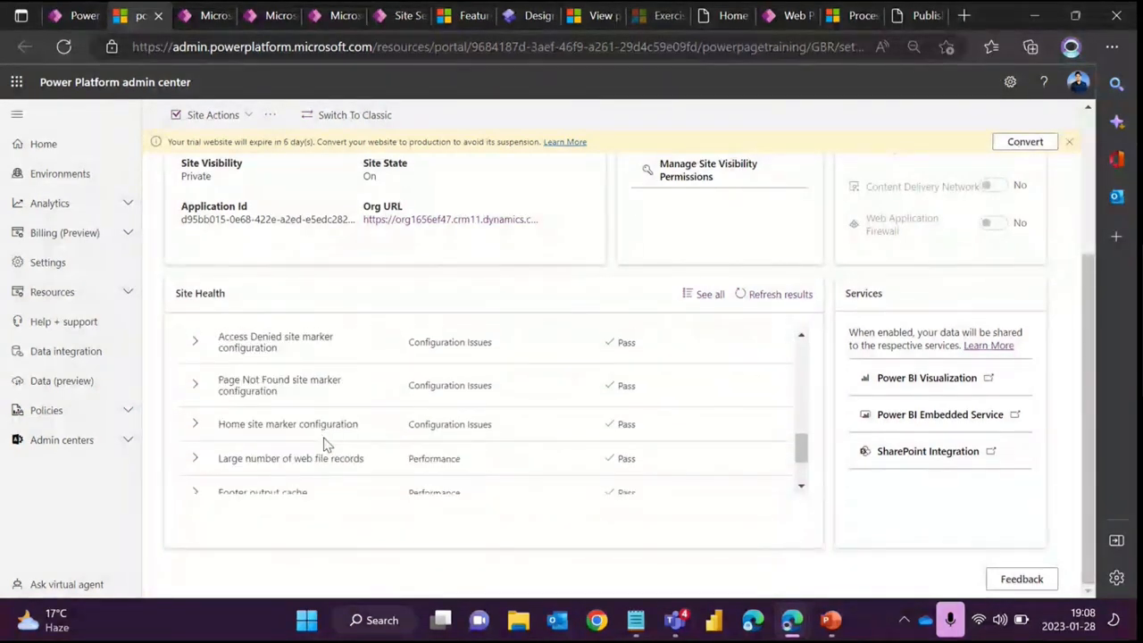
pyautogui.scroll(-3, 325, 441)
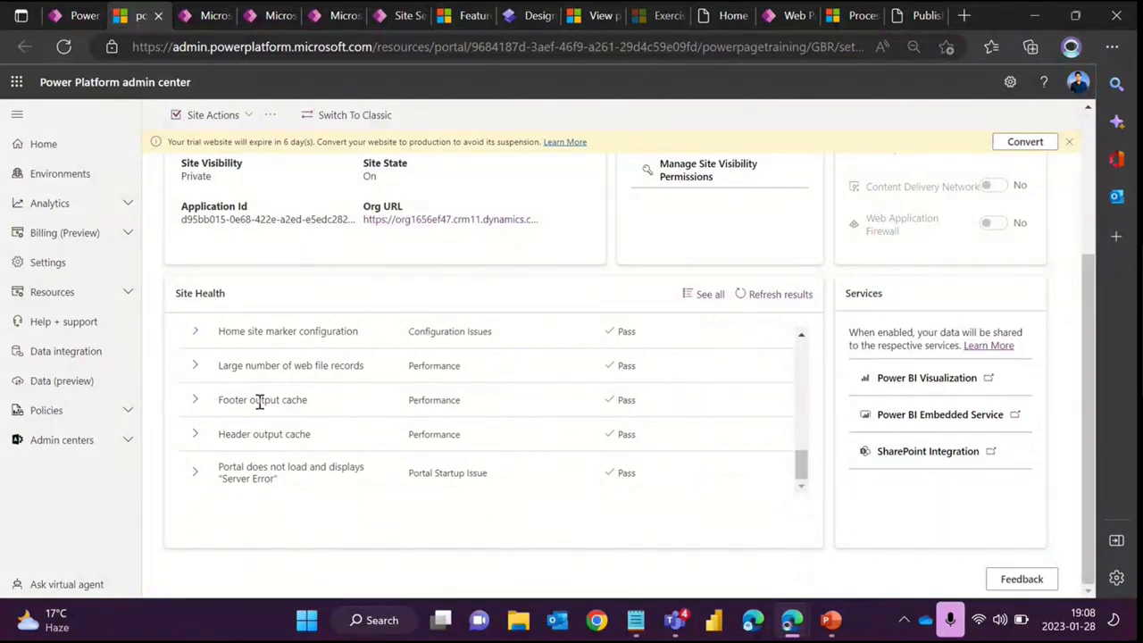
# - Expand the Footer output cache check in the Site Health list to read its description
pyautogui.click(199, 403)
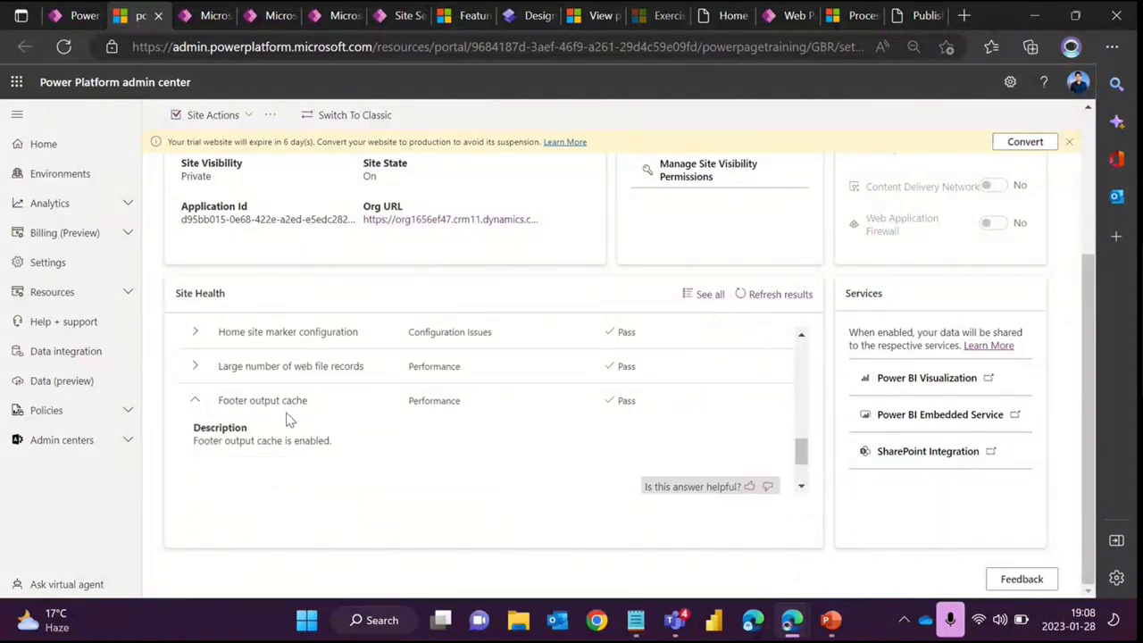
pyautogui.scroll(-1, 288, 420)
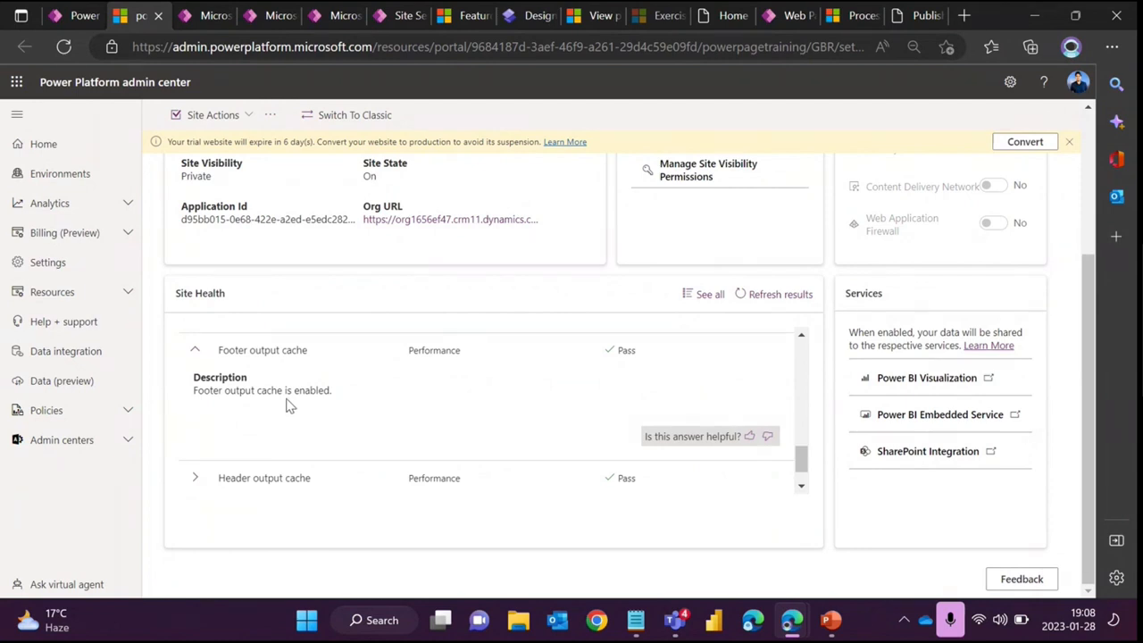
pyautogui.scroll(1, 288, 404)
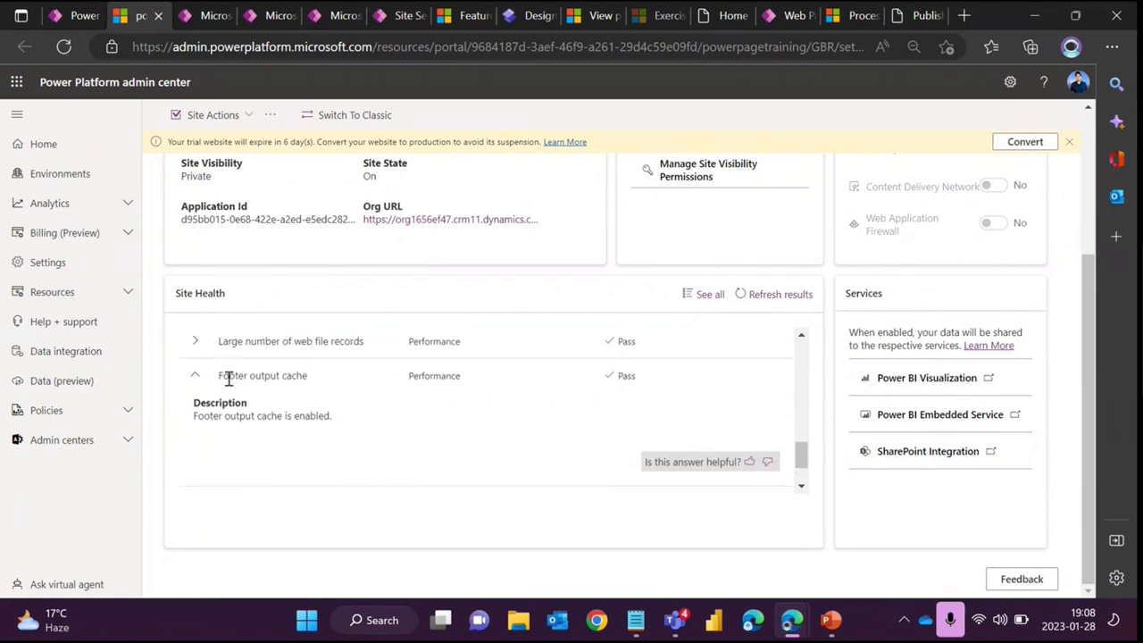
# - Copy the Footer output cache check name and filter the active site settings by Footer
pyautogui.moveTo(219, 375); pyautogui.dragTo(313, 382)
pyautogui.hotkey('ctrl', 'c')
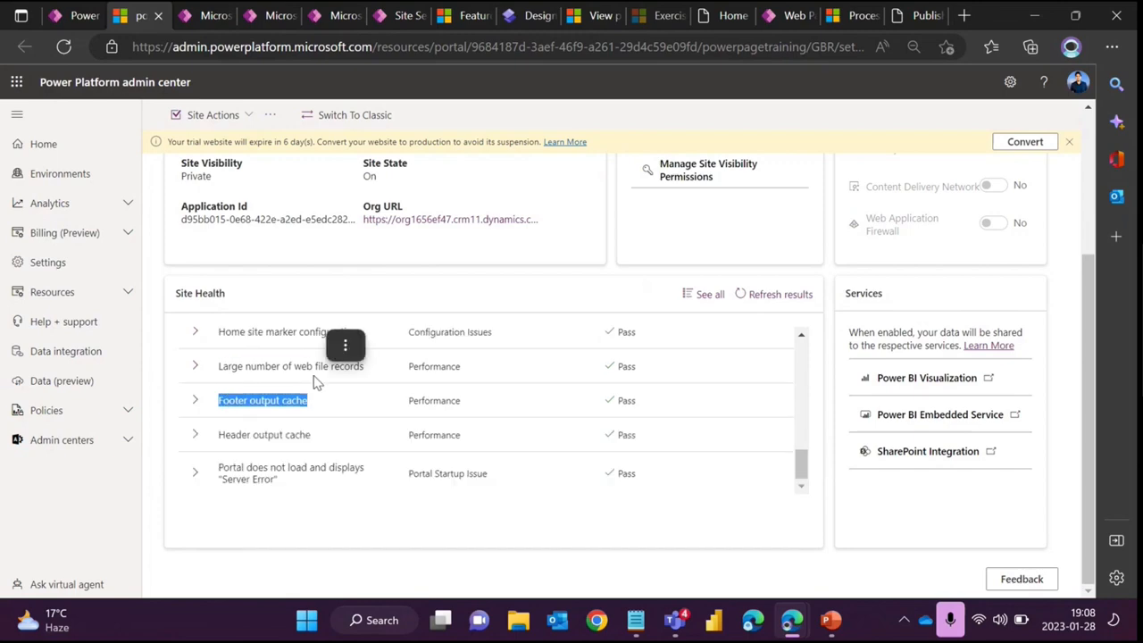
pyautogui.click(397, 17)
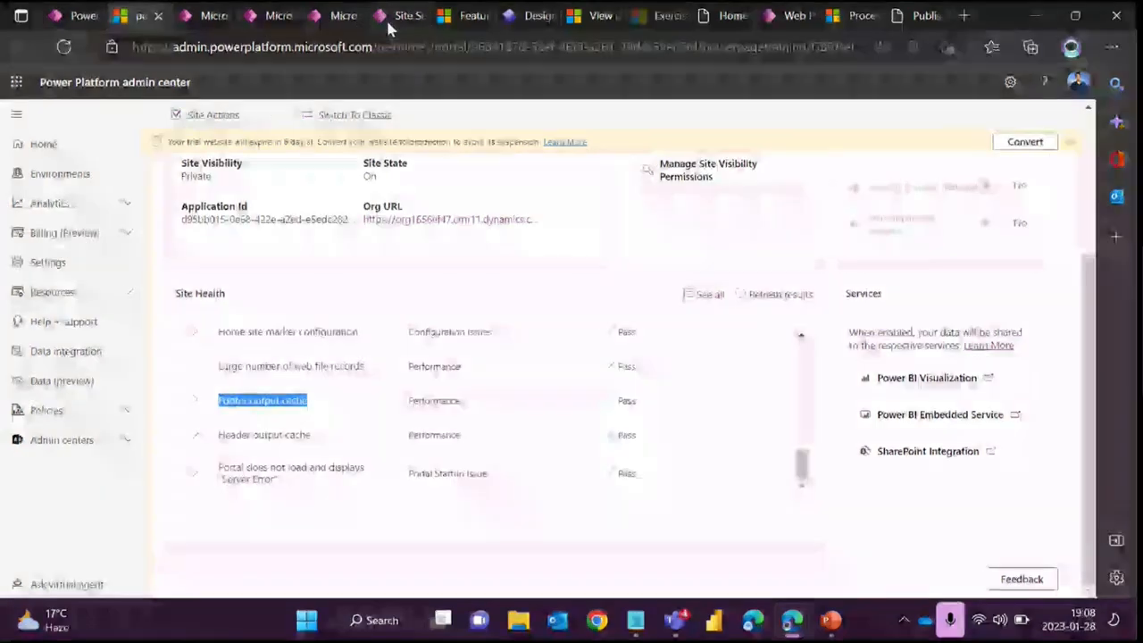
pyautogui.hotkey('ctrl', 'a')
pyautogui.hotkey('ctrl', 'v')
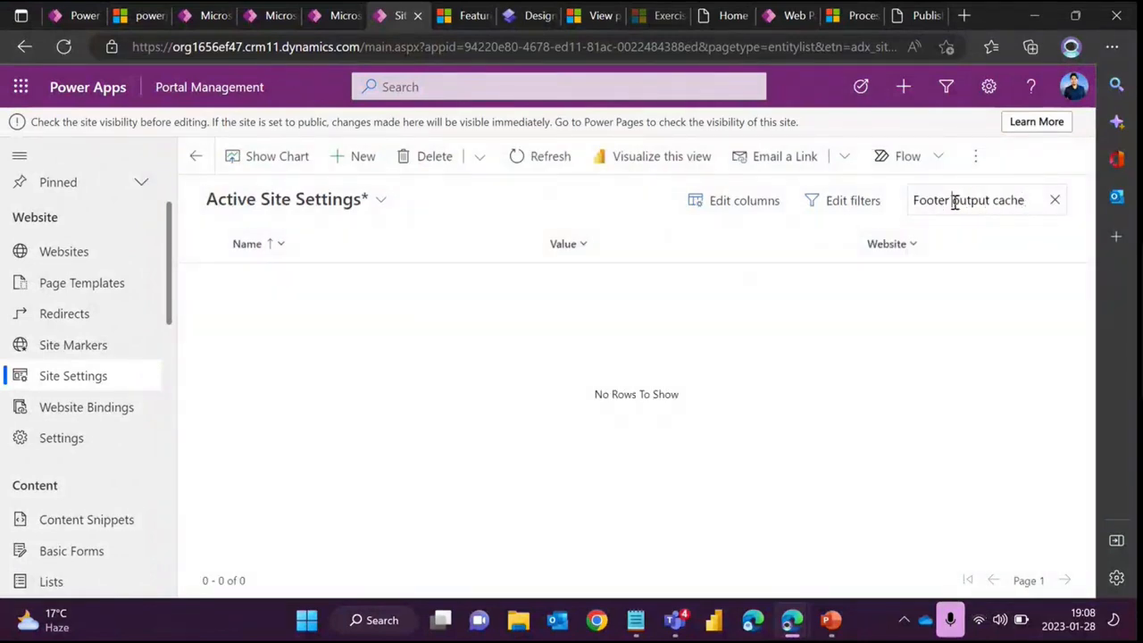
pyautogui.moveTo(953, 200); pyautogui.dragTo(1026, 202)
pyautogui.press('BackSpace')
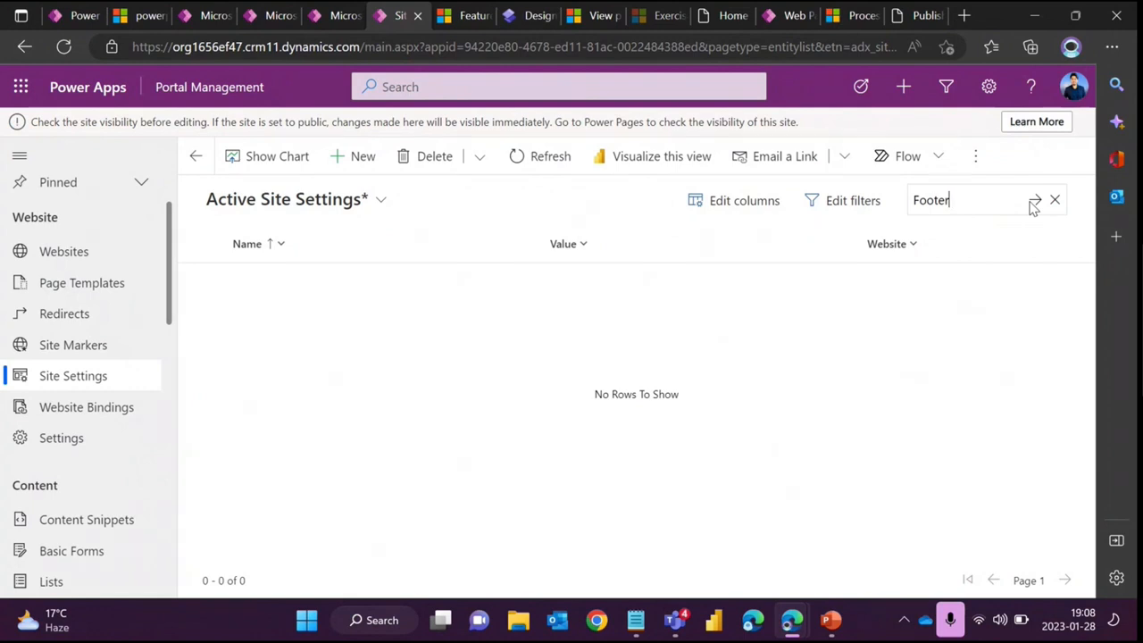
pyautogui.click(1034, 203)
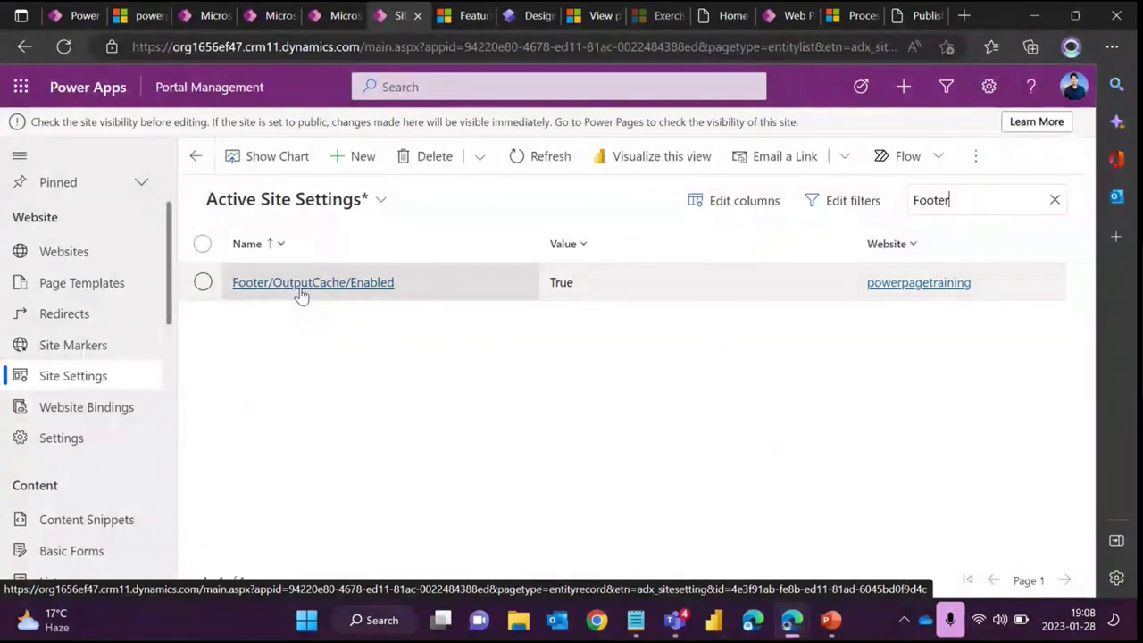
# - Filter the active site settings list by the keyword header
pyautogui.doubleClick(943, 198)
pyautogui.write('header')
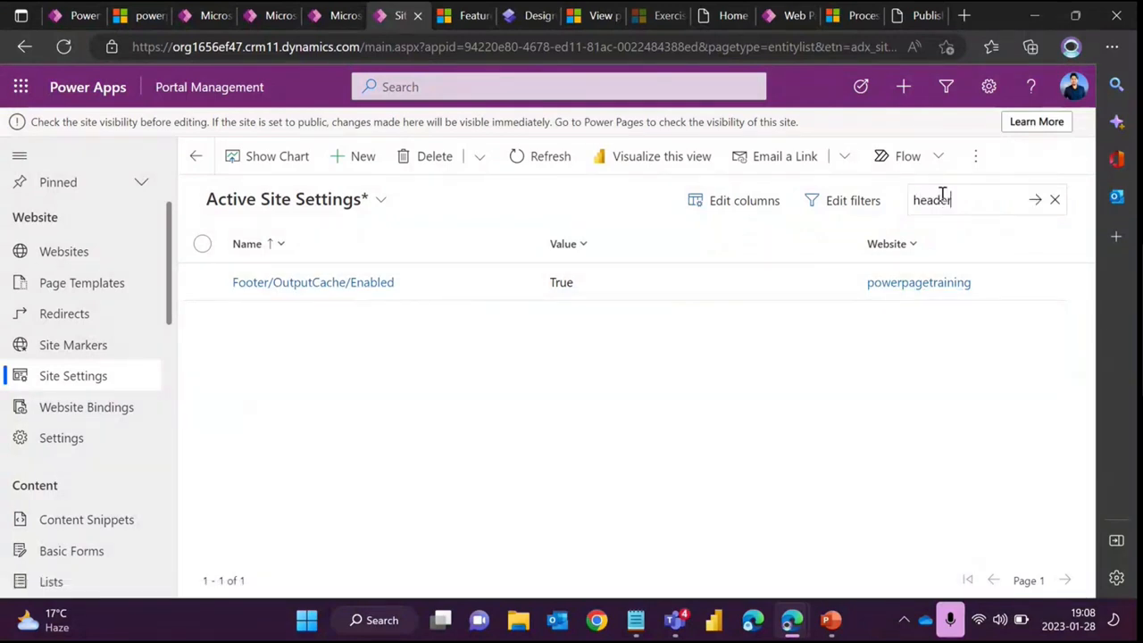
pyautogui.press('Return')
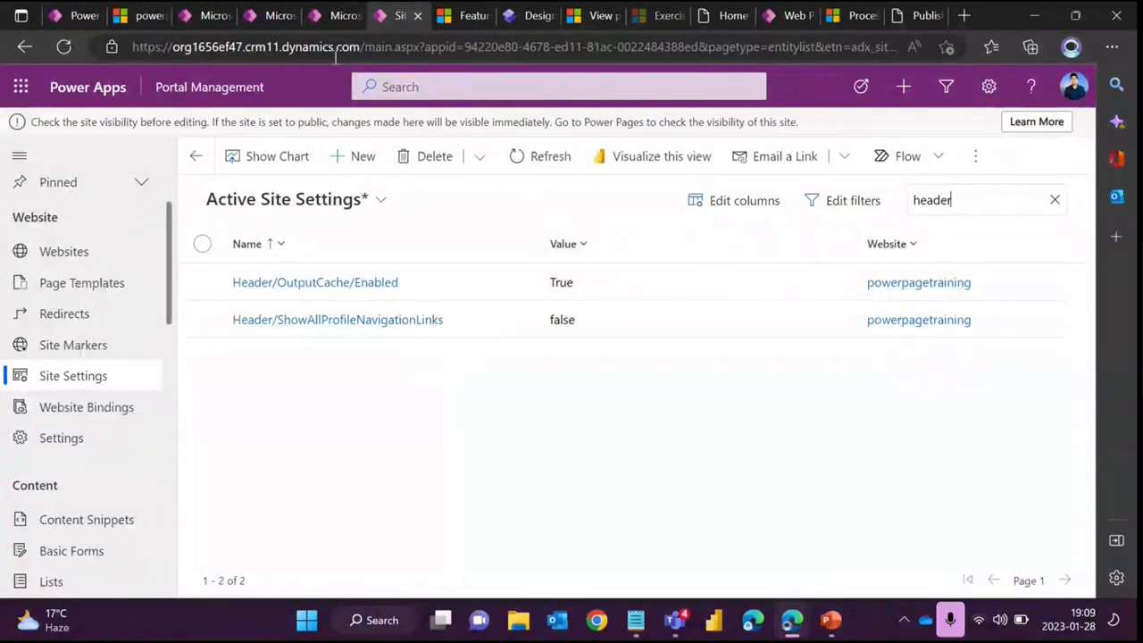
# - Return to the Site Health list, expand the Header output cache check and scroll back to the top checks
pyautogui.click(149, 20)
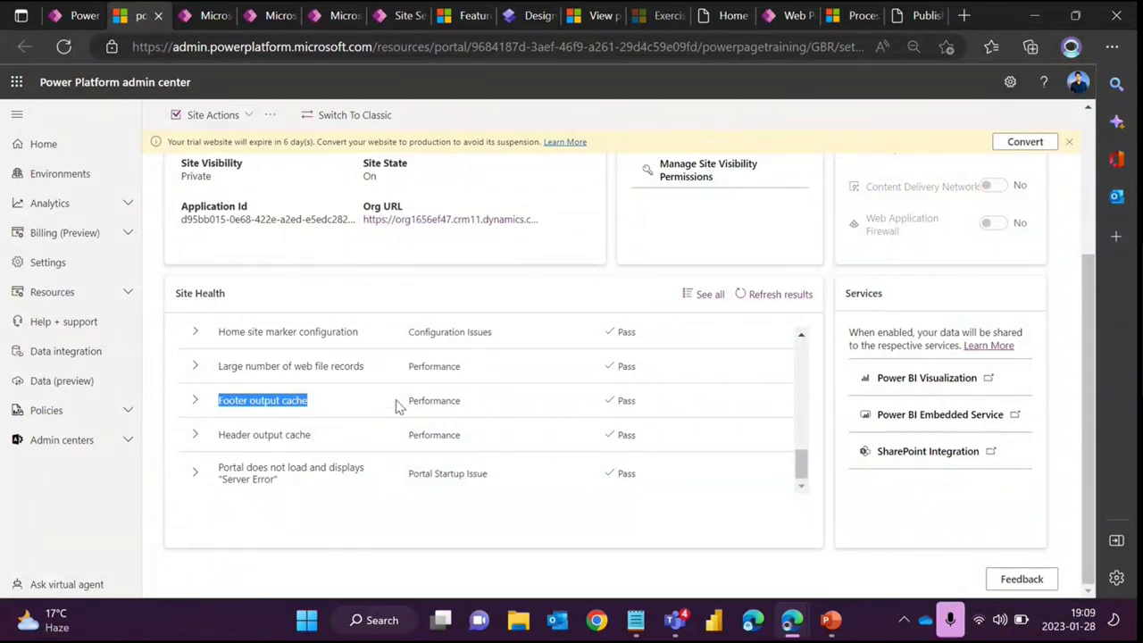
pyautogui.moveTo(398, 406); pyautogui.dragTo(427, 433)
pyautogui.click(281, 432)
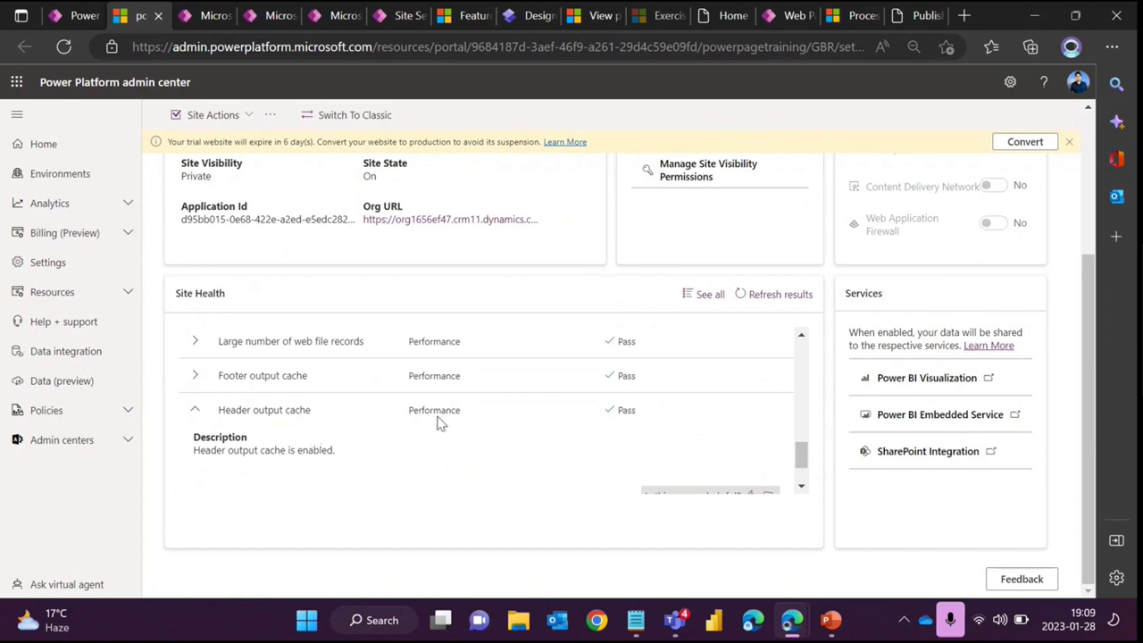
pyautogui.scroll(10, 447, 406)
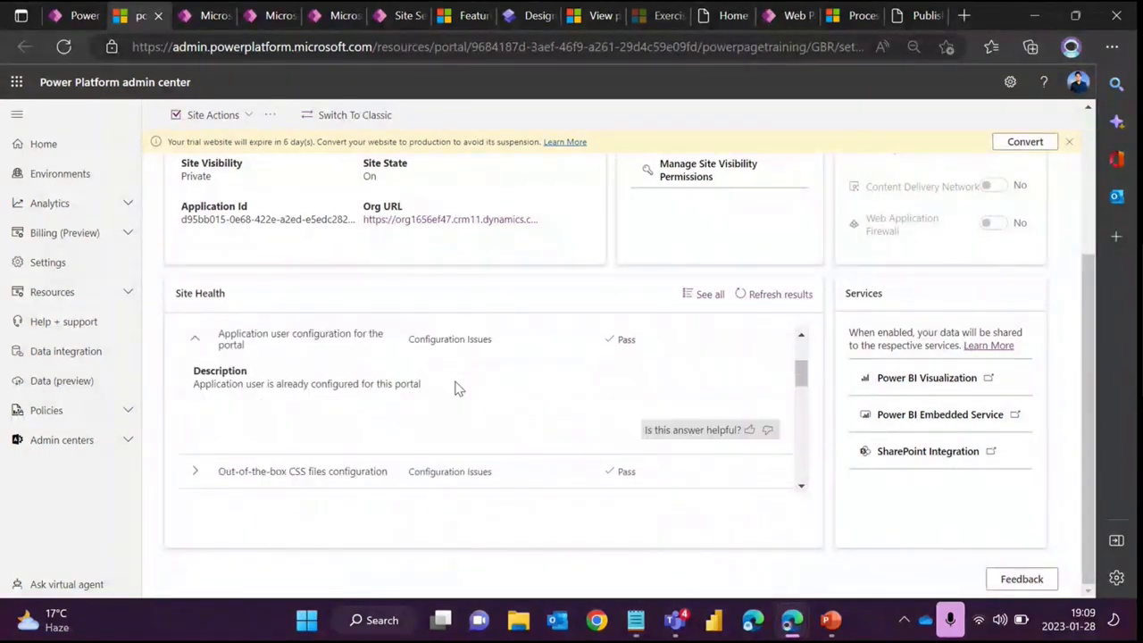
pyautogui.scroll(-3, 454, 375)
pyautogui.scroll(5, 454, 375)
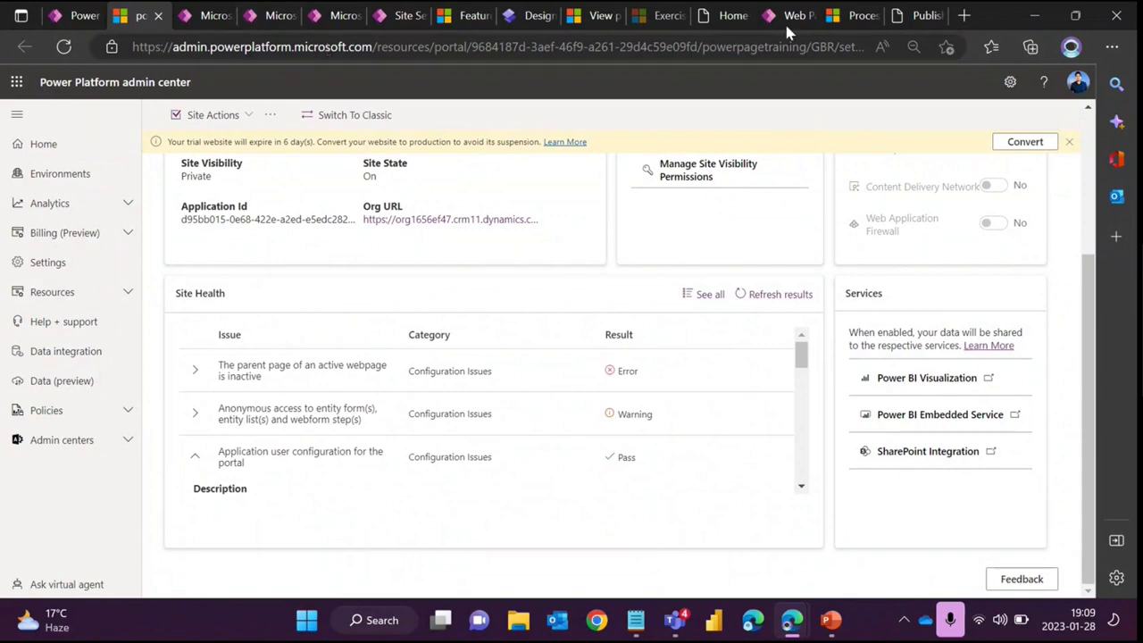
# - Switch to Portal Management and open the Basic Forms list
pyautogui.click(386, 17)
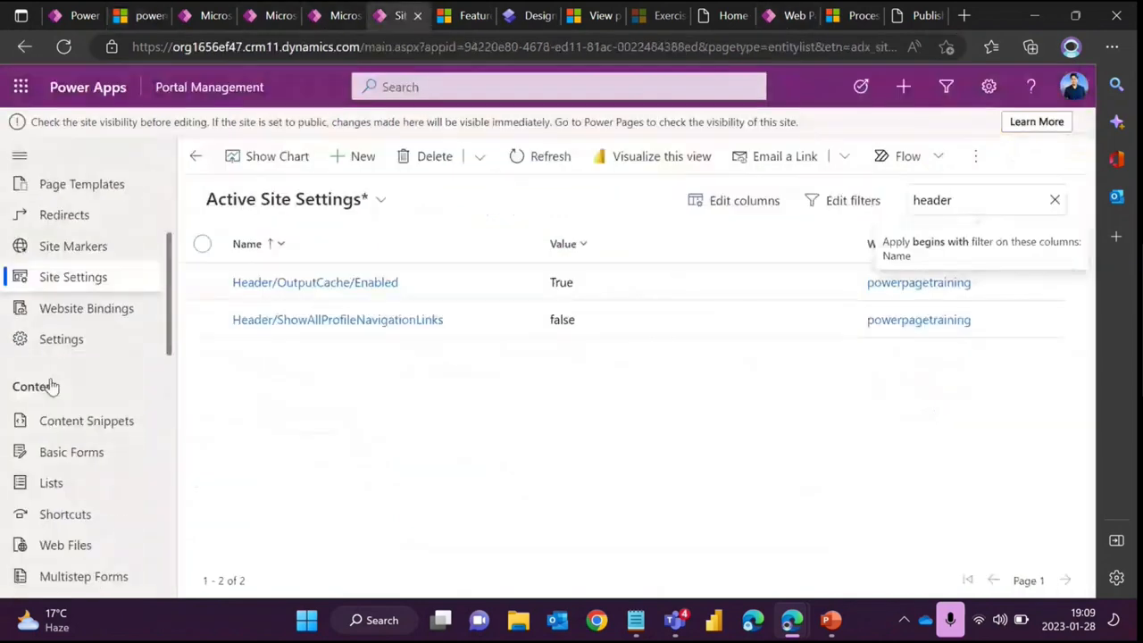
pyautogui.scroll(-5, 52, 386)
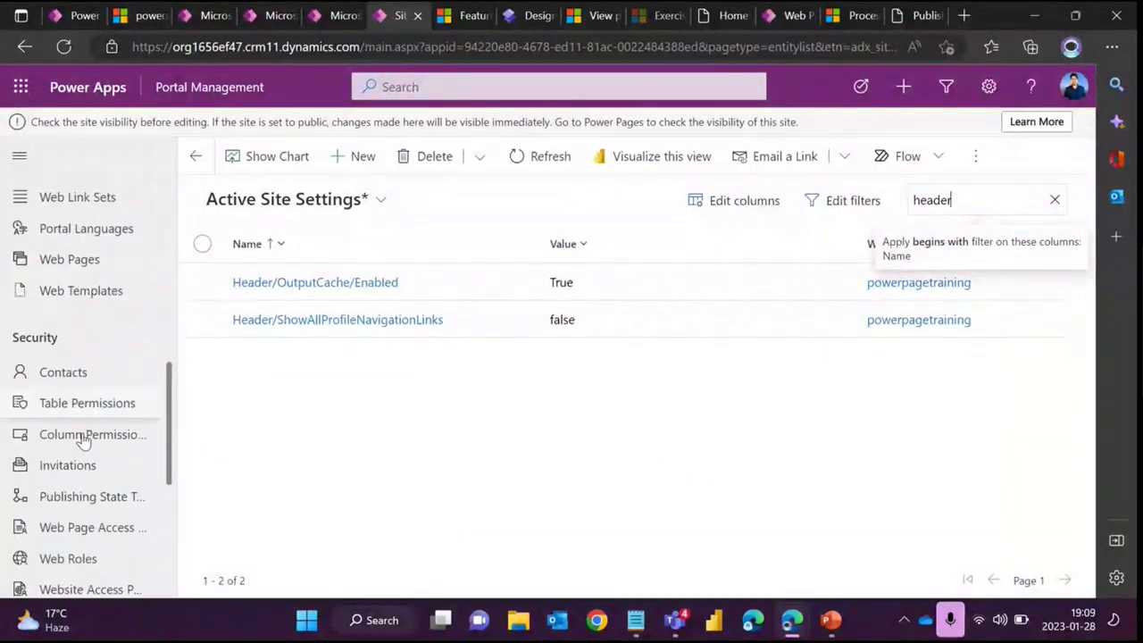
pyautogui.scroll(-3, 81, 447)
pyautogui.scroll(6, 82, 438)
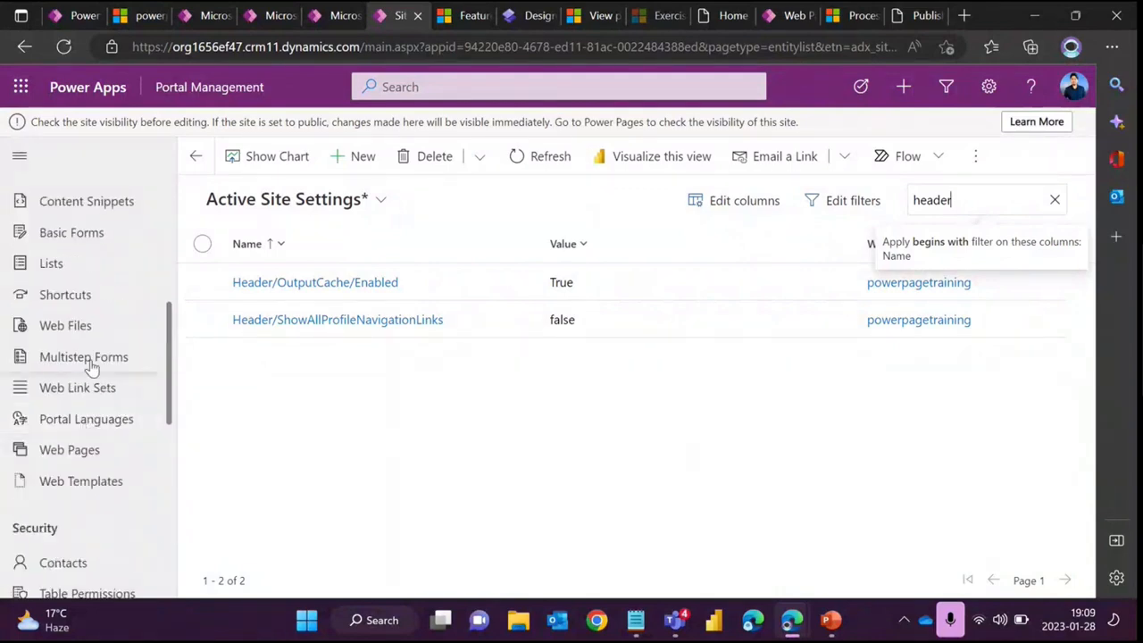
pyautogui.scroll(2, 92, 362)
pyautogui.click(92, 360)
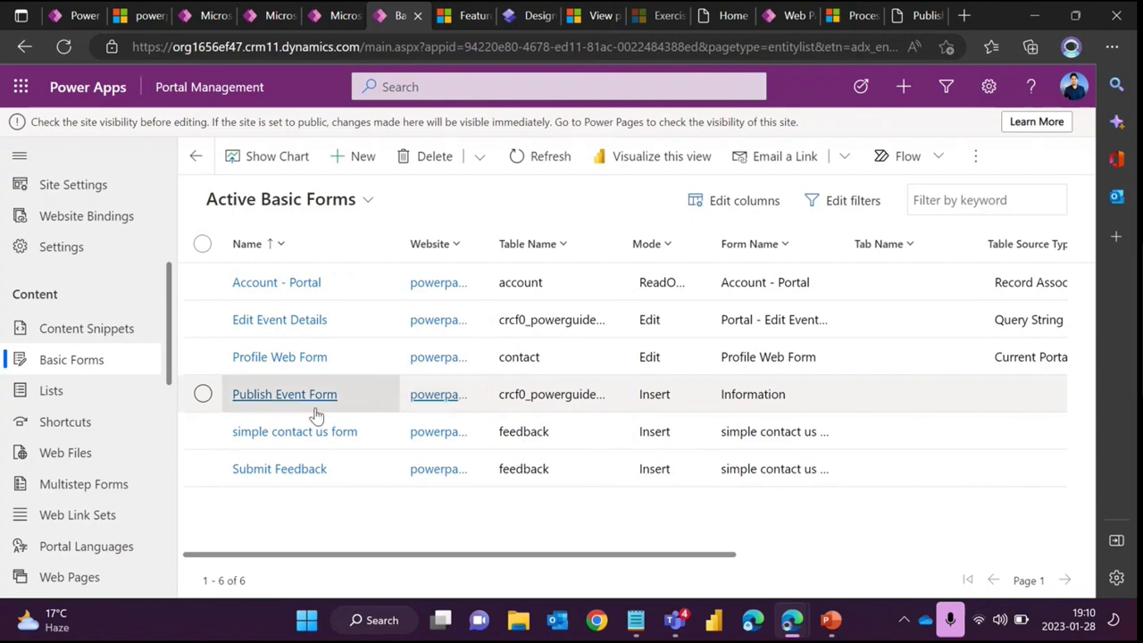
# - Open the Publish Event Form record and review its table permissions warning and Enable Table Permissions field
pyautogui.click(286, 395)
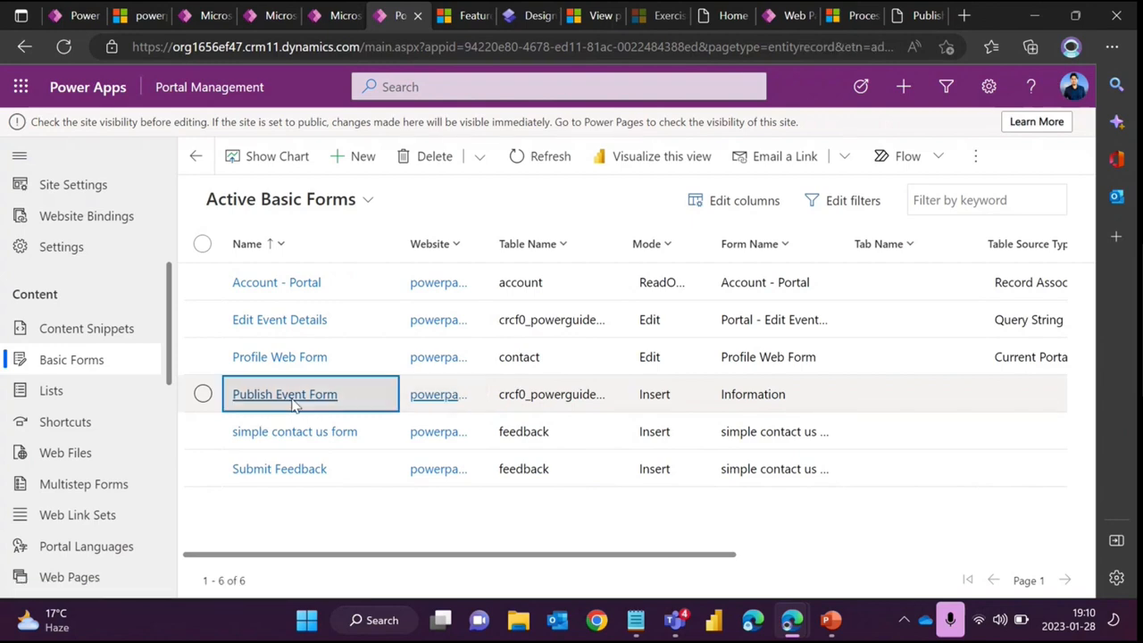
pyautogui.scroll(-2, 415, 396)
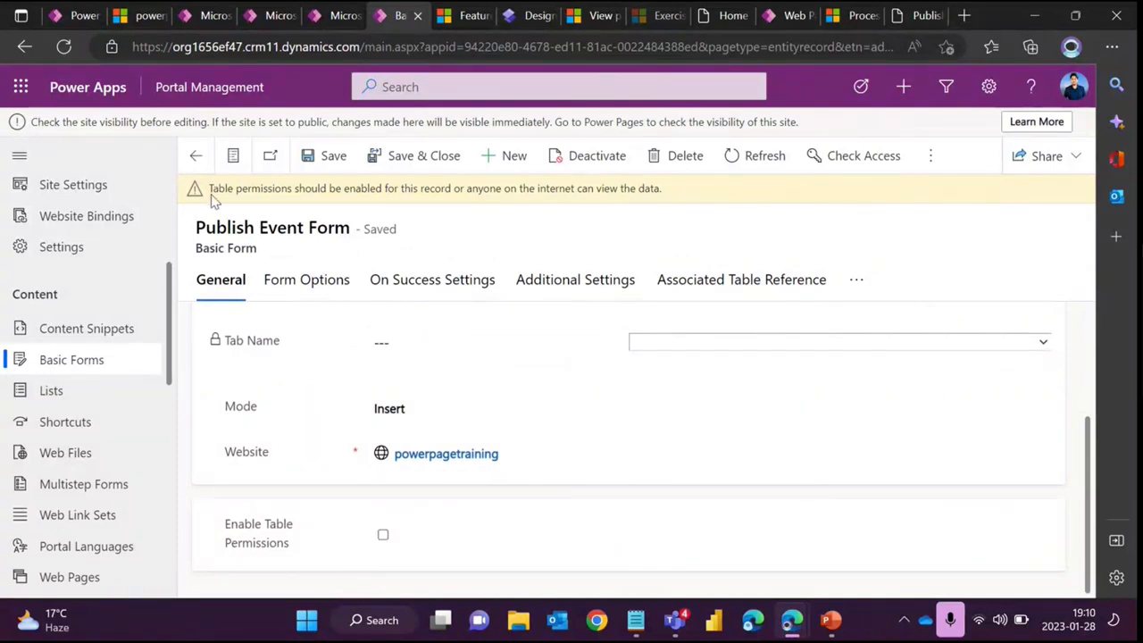
pyautogui.moveTo(210, 190); pyautogui.dragTo(530, 202)
pyautogui.click(301, 196)
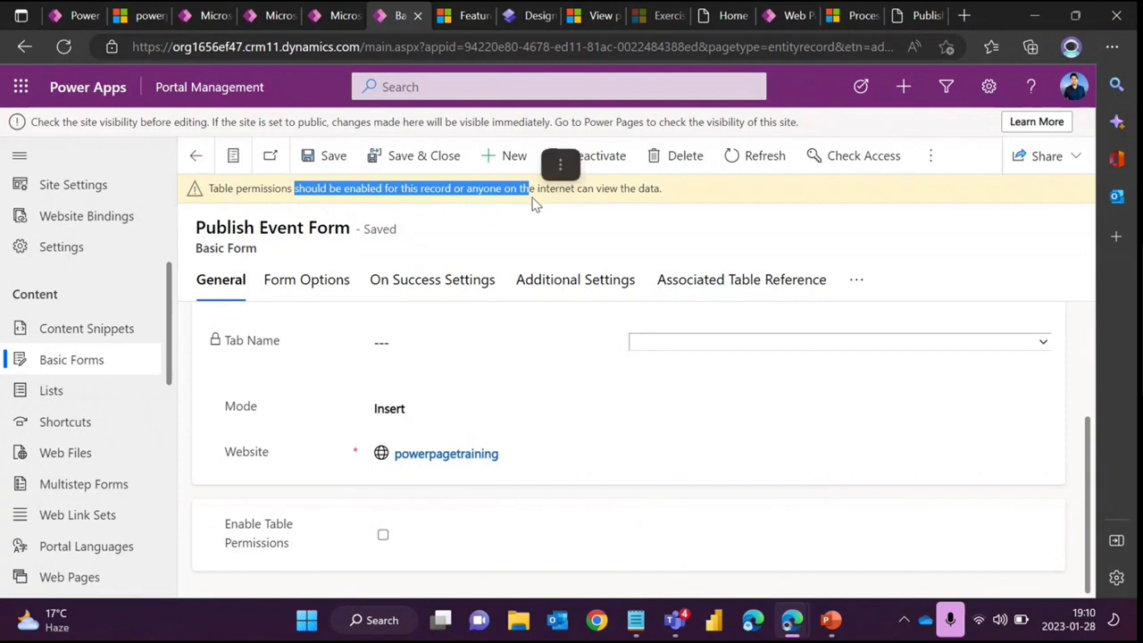
pyautogui.click(627, 214)
pyautogui.moveTo(668, 195); pyautogui.dragTo(209, 200)
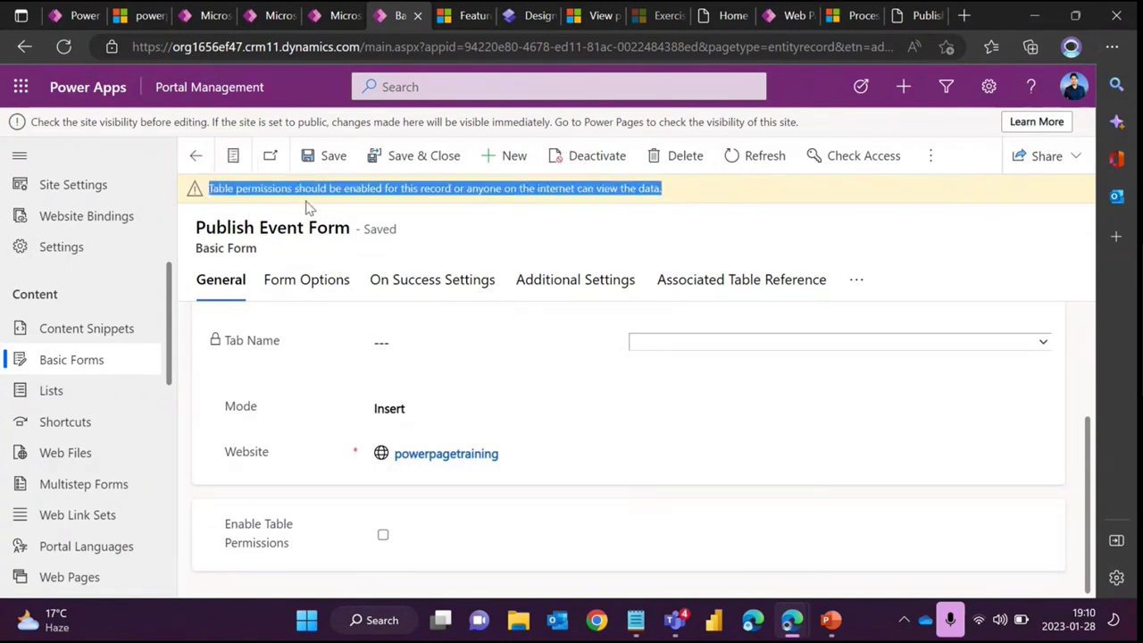
pyautogui.scroll(2, 390, 385)
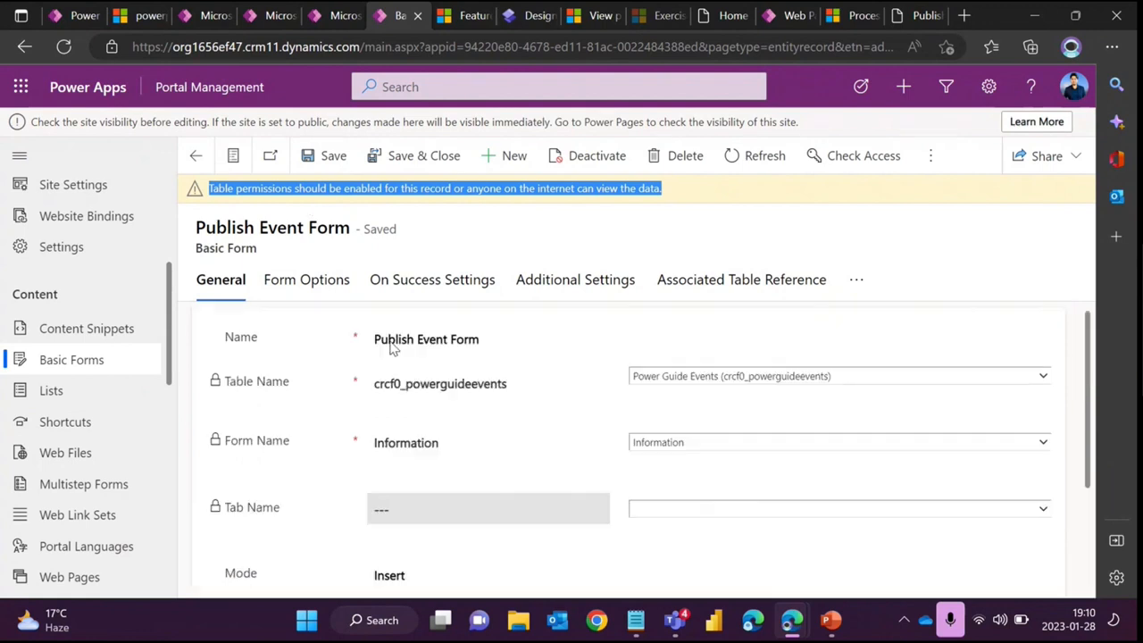
pyautogui.scroll(-2, 372, 327)
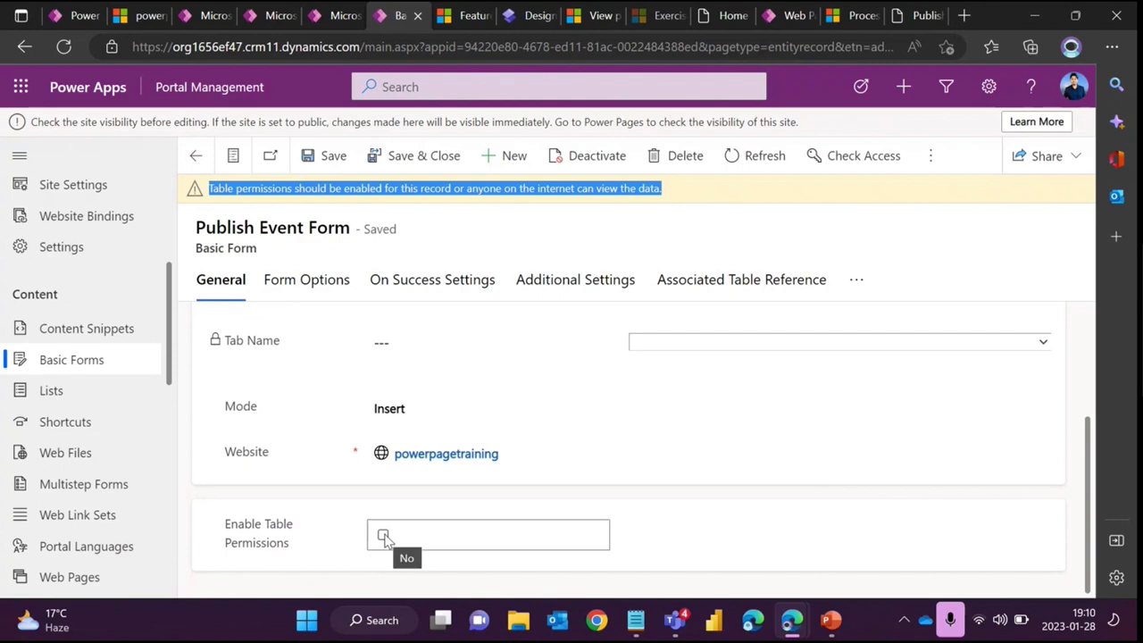
# - Run the Portal Checker again in the portals admin center
pyautogui.click(207, 18)
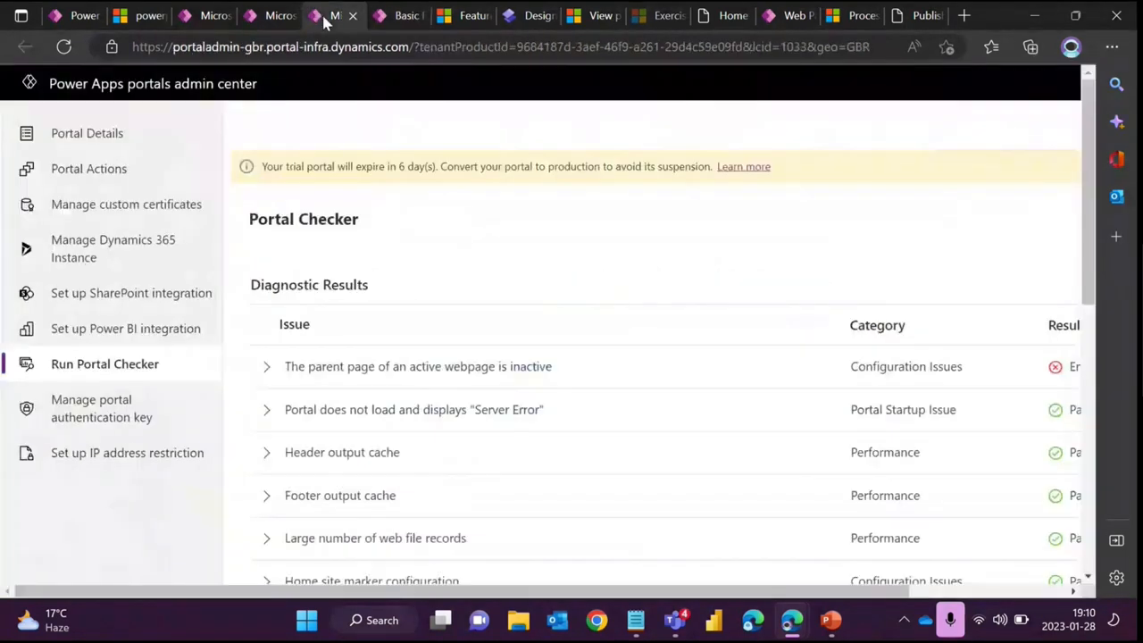
pyautogui.click(273, 18)
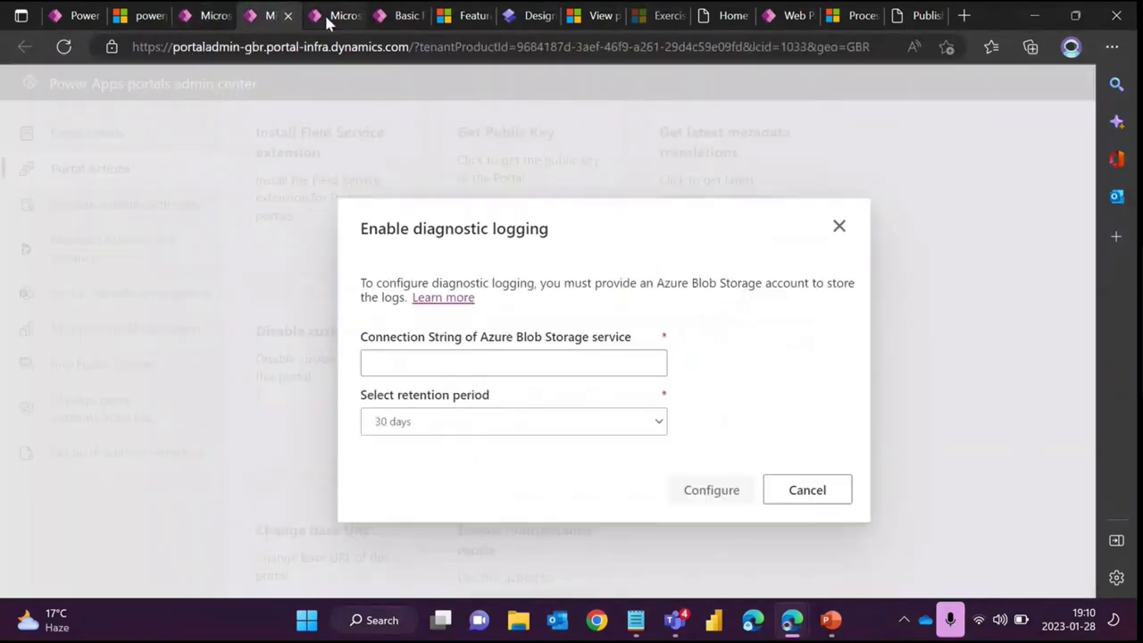
pyautogui.click(324, 13)
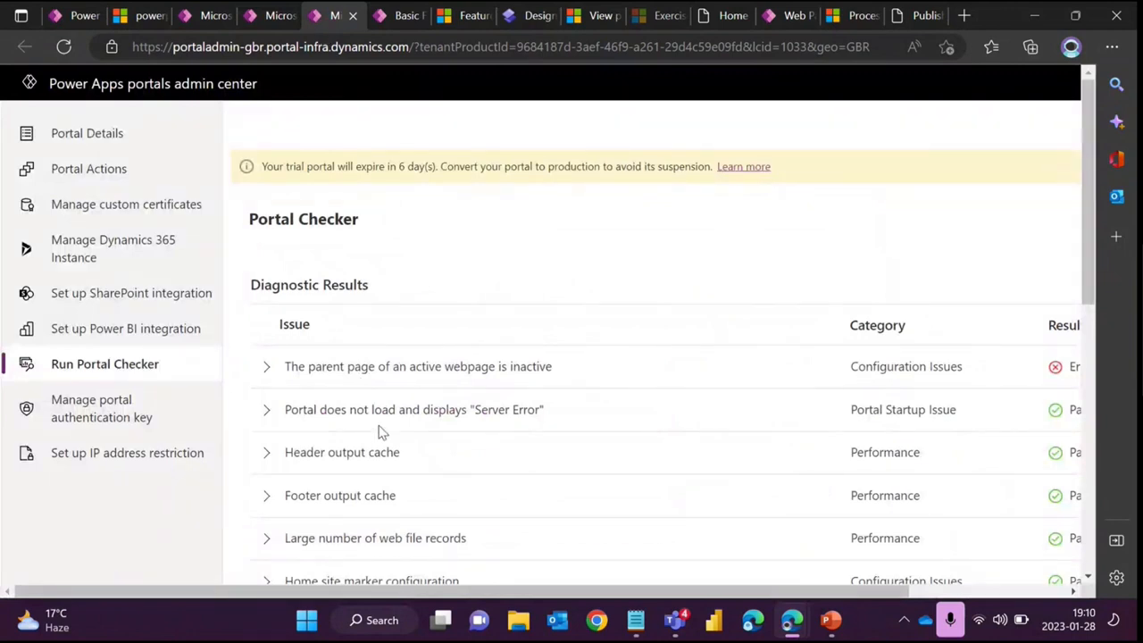
pyautogui.click(199, 15)
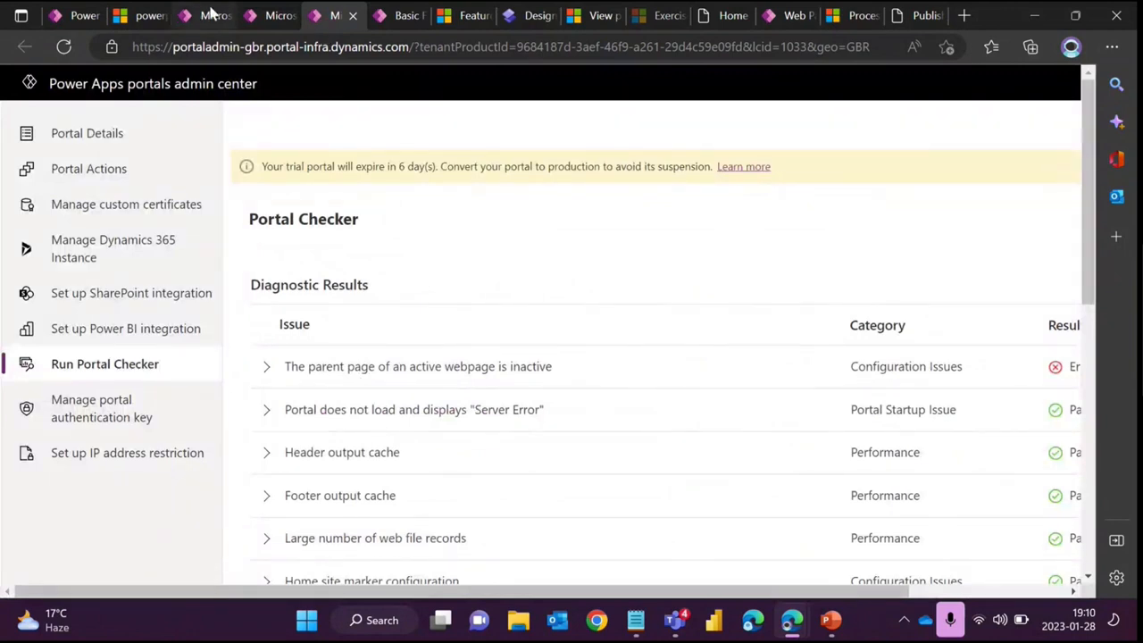
pyautogui.click(737, 424)
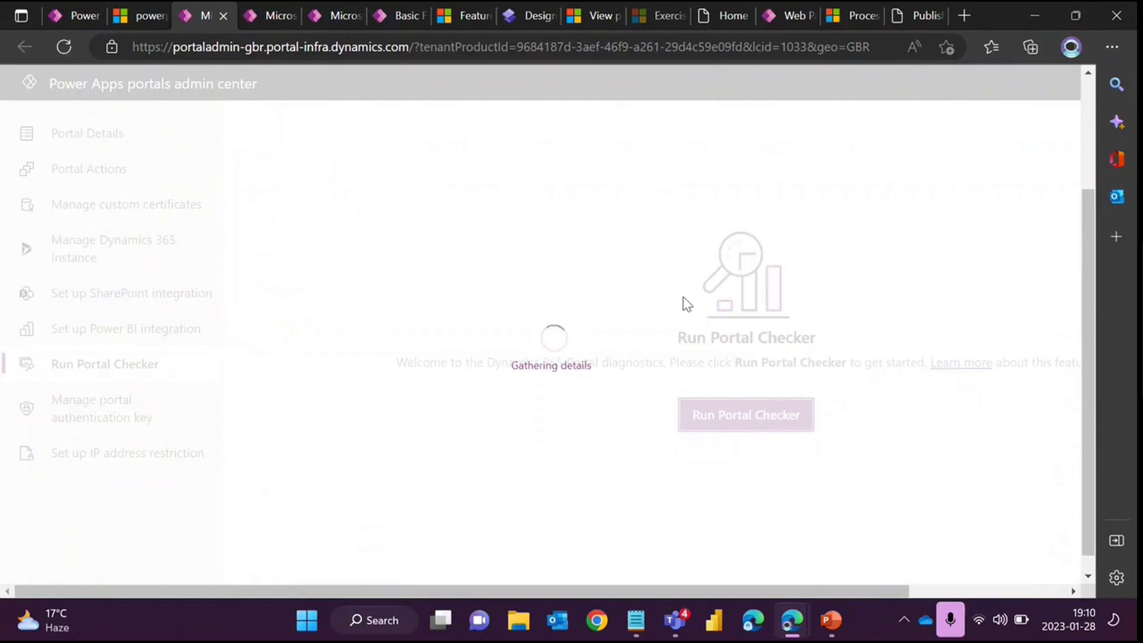
pyautogui.scroll(-1, 687, 305)
pyautogui.scroll(2, 687, 305)
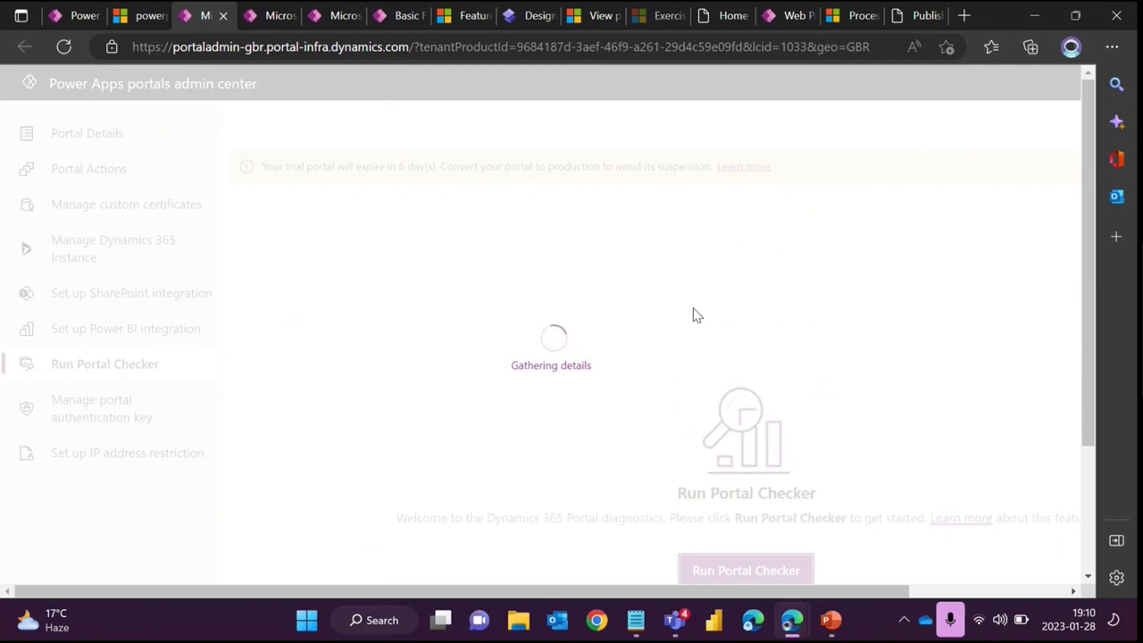
pyautogui.scroll(-2, 696, 315)
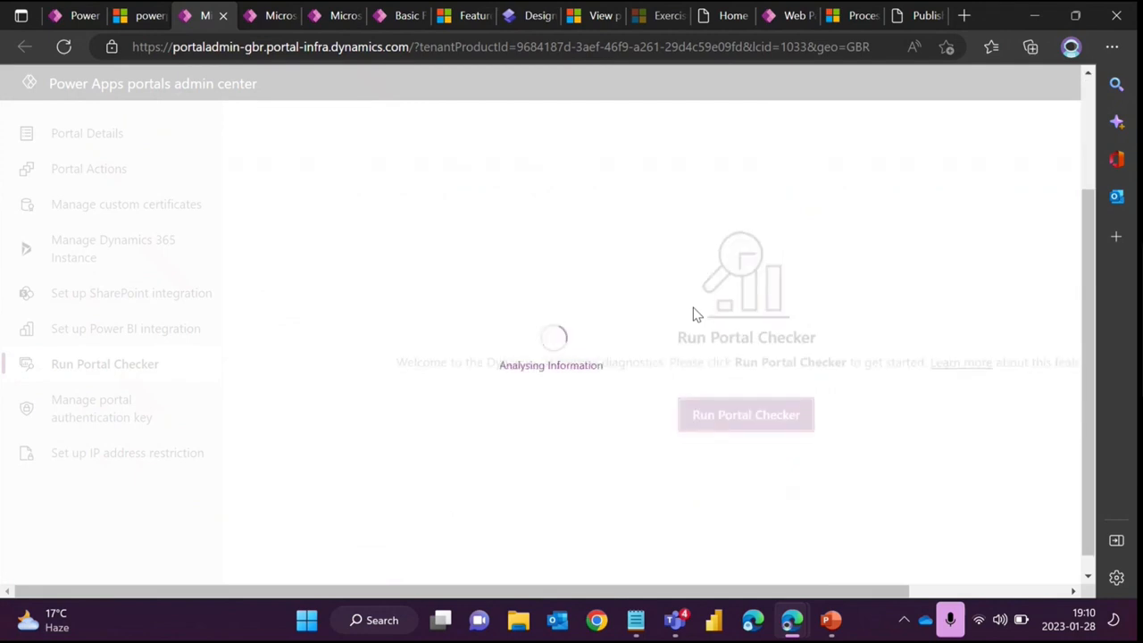
pyautogui.scroll(-2, 695, 315)
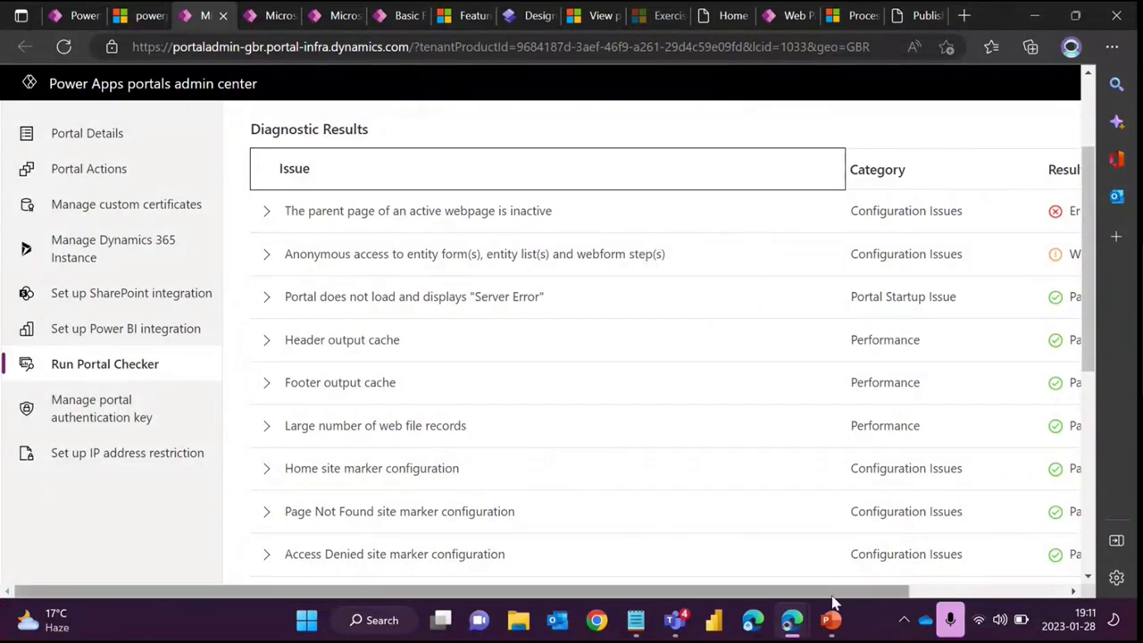
# - Expand the anonymous access warning in the diagnostic results and highlight the form it names
pyautogui.hscroll(2, 786, 599)
pyautogui.hscroll(-2, 735, 602)
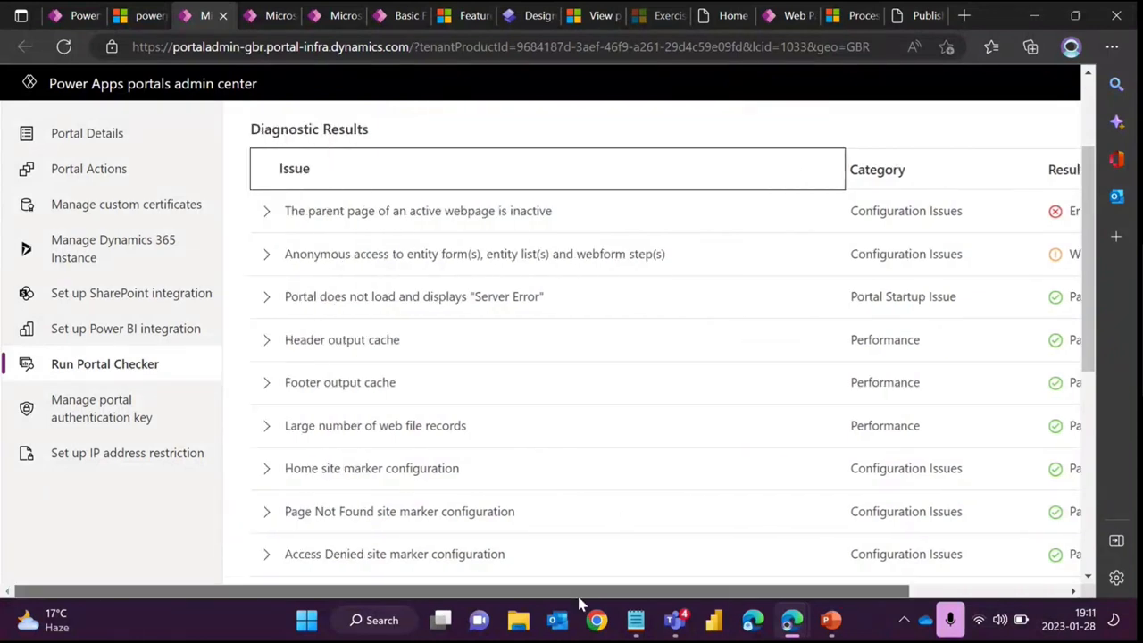
pyautogui.click(267, 256)
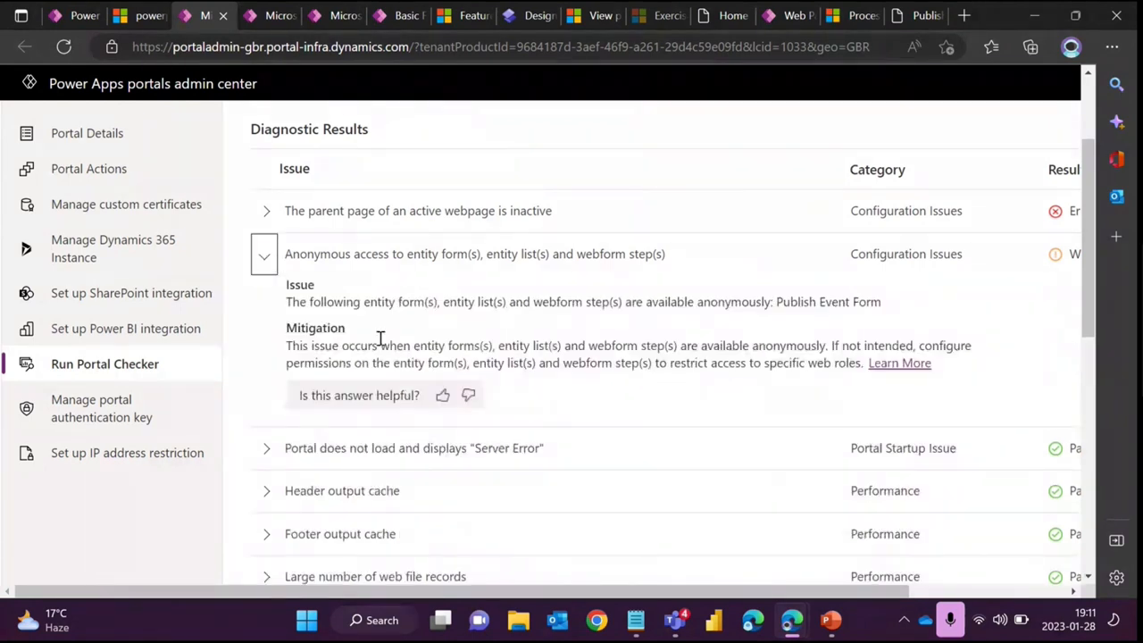
pyautogui.moveTo(288, 302); pyautogui.dragTo(887, 309)
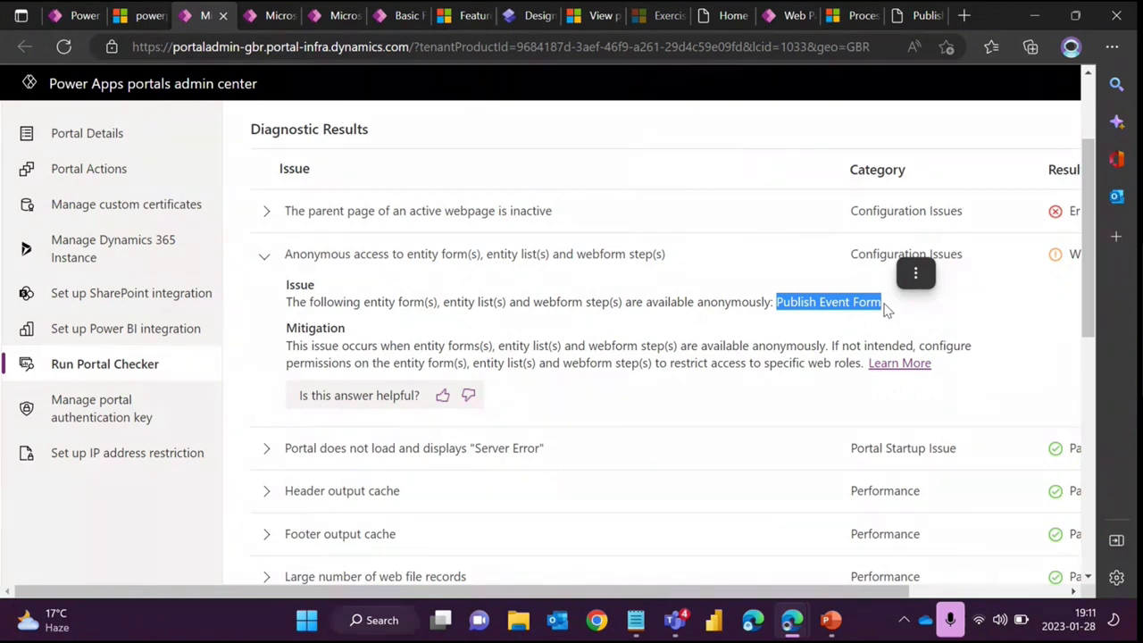
pyautogui.moveTo(893, 311); pyautogui.dragTo(774, 306)
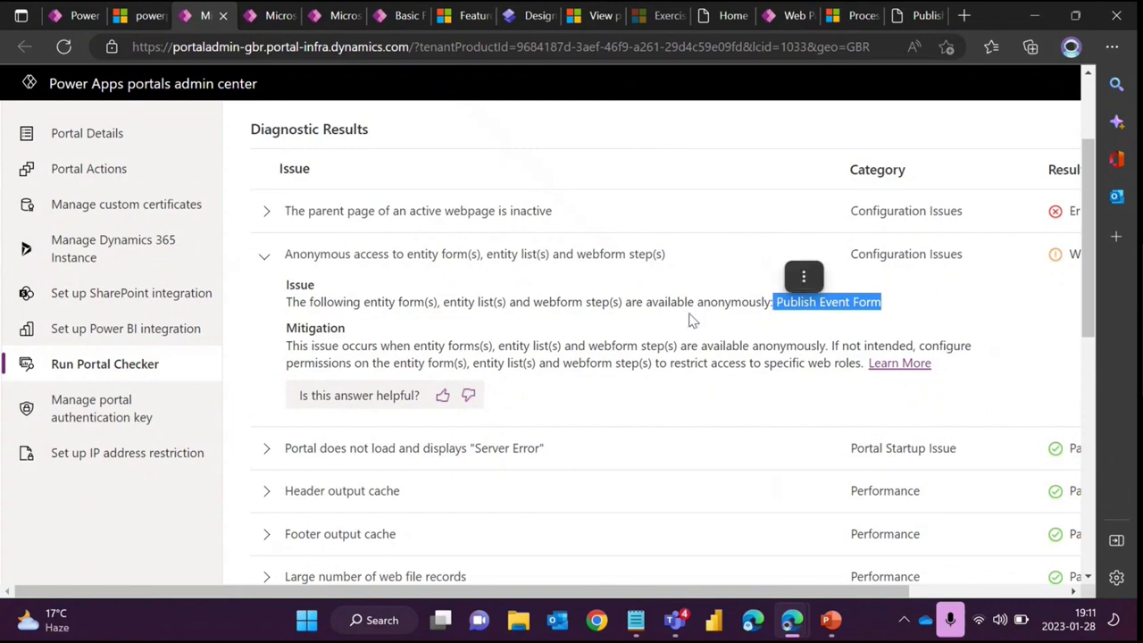
# - Highlight the mitigation text for the anonymous access warning in the diagnostic results
pyautogui.click(527, 335)
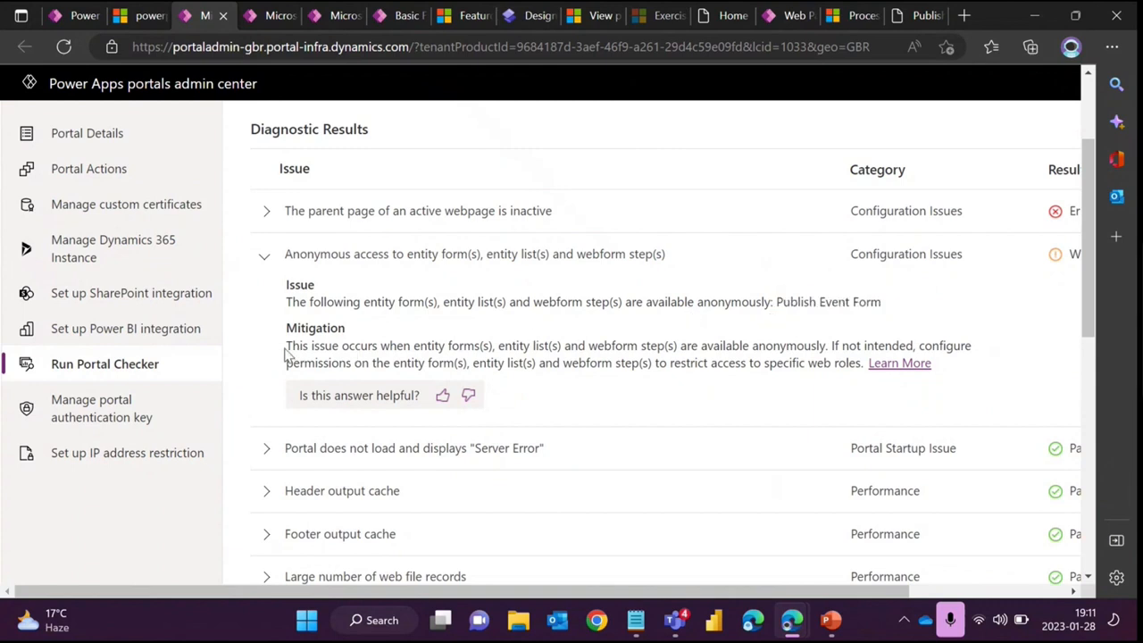
pyautogui.moveTo(286, 352); pyautogui.dragTo(864, 365)
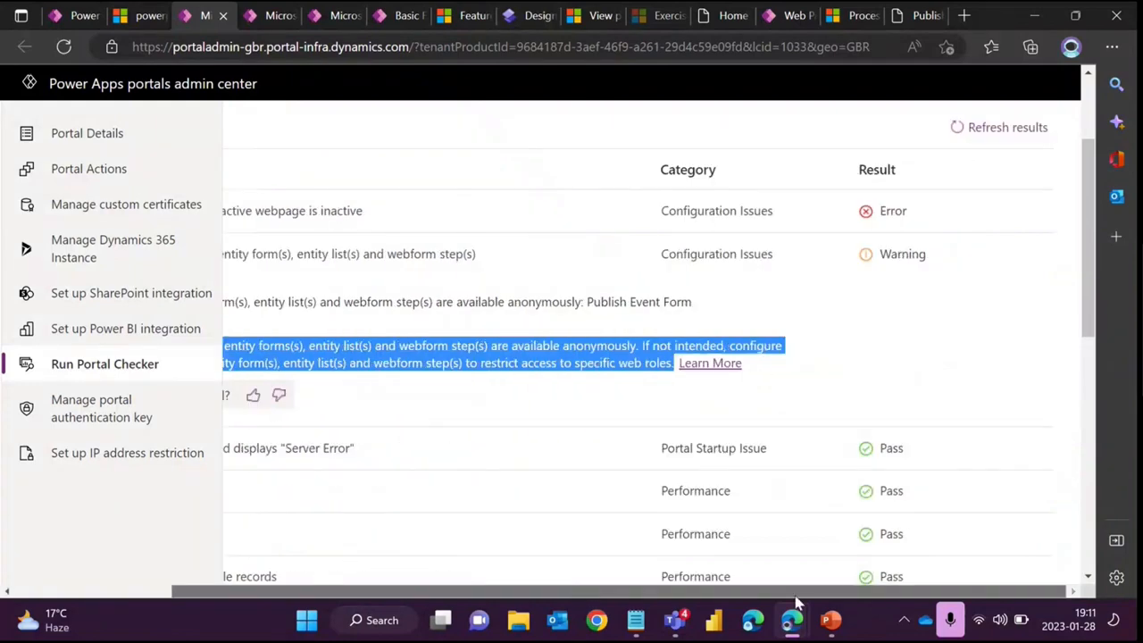
pyautogui.moveTo(583, 592); pyautogui.dragTo(556, 602)
pyautogui.scroll(3, 477, 411)
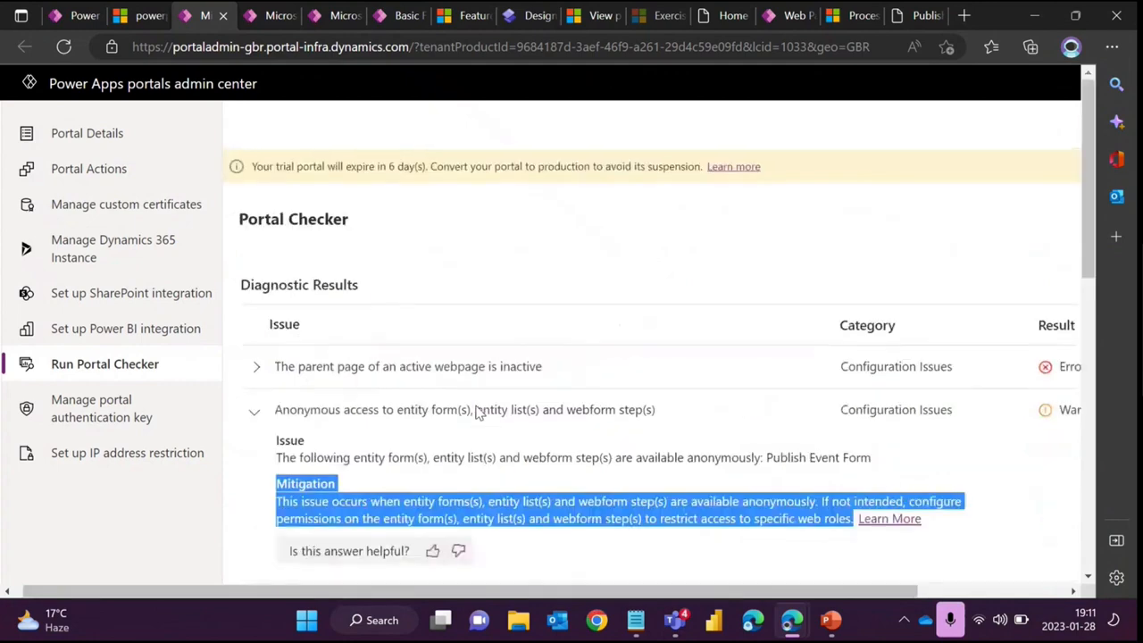
# - Highlight the Portal Checker page heading above the diagnostic results
pyautogui.click(452, 362)
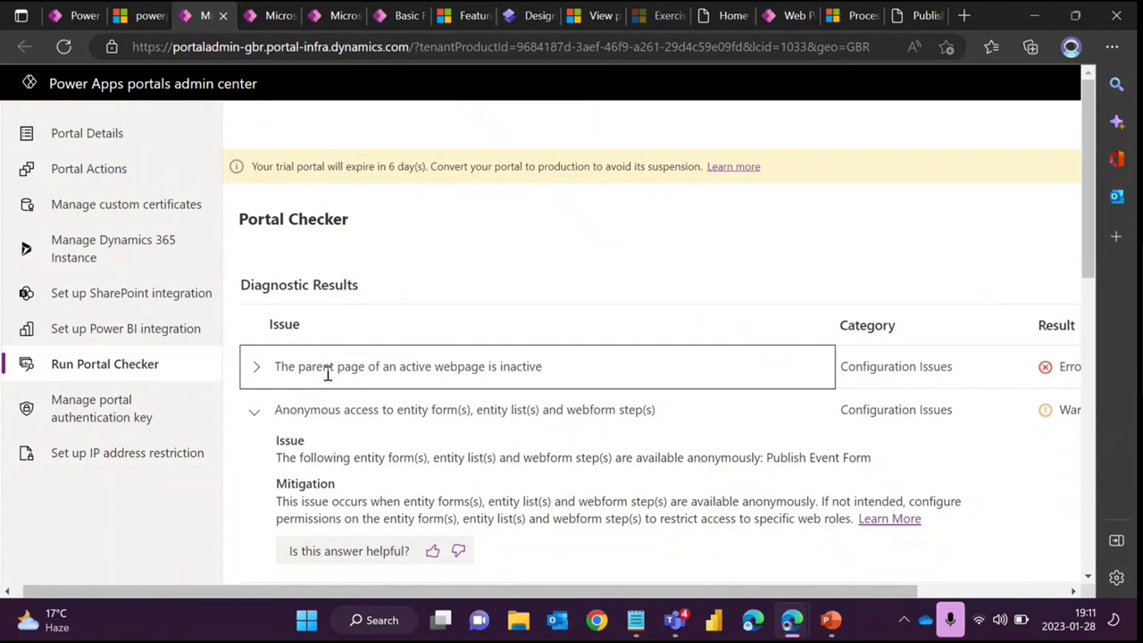
pyautogui.click(241, 217)
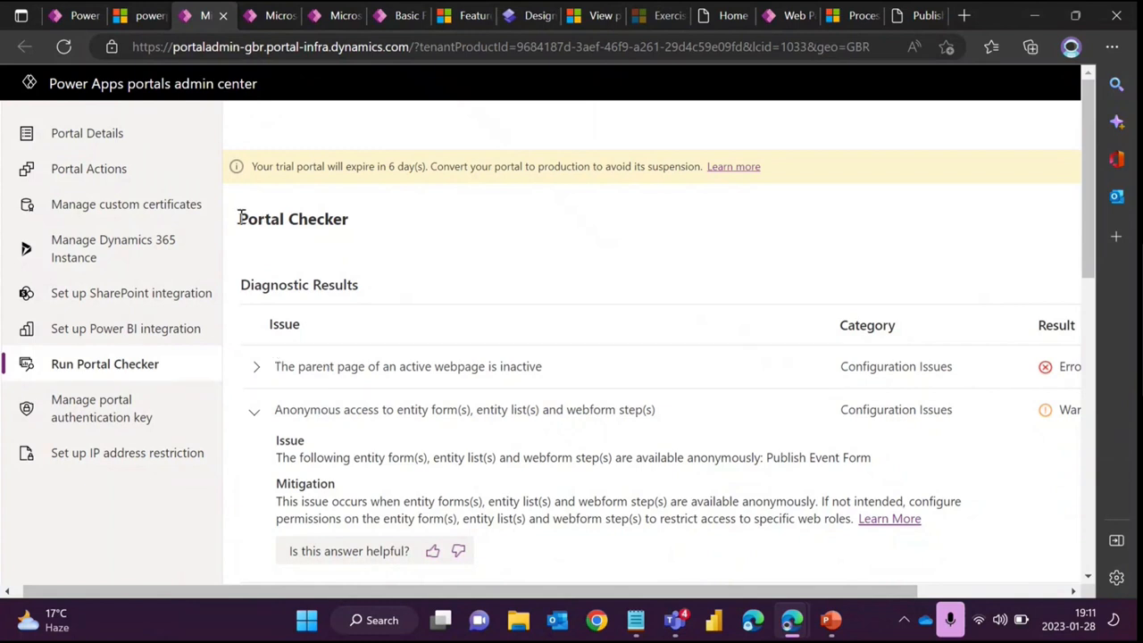
pyautogui.moveTo(241, 217); pyautogui.dragTo(373, 229)
pyautogui.click(451, 277)
pyautogui.moveTo(350, 228); pyautogui.dragTo(231, 220)
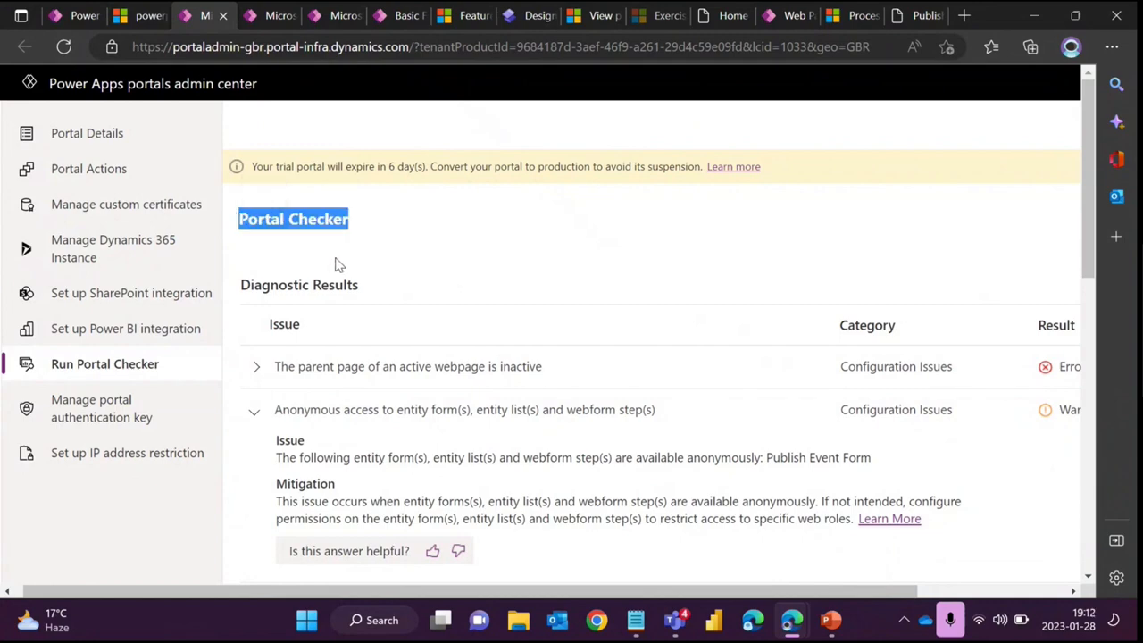
# - Scroll through the remaining diagnostic checks, then switch to PowerPoint and its Portal Checker/Site Checker slide
pyautogui.scroll(-2, 338, 263)
pyautogui.scroll(-2, 417, 339)
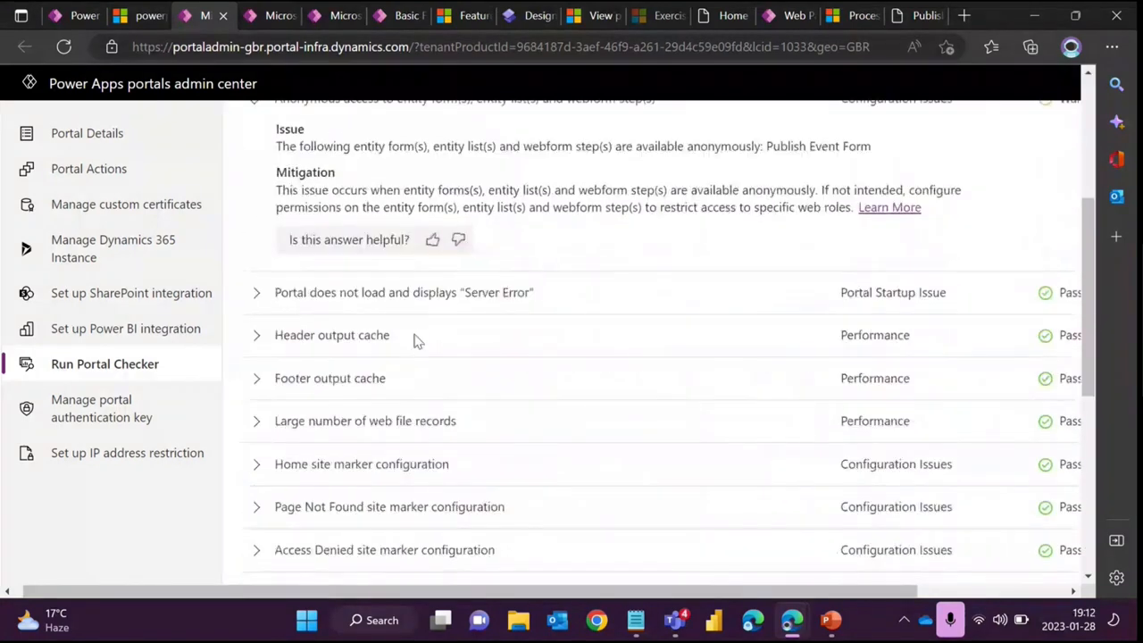
pyautogui.click(840, 622)
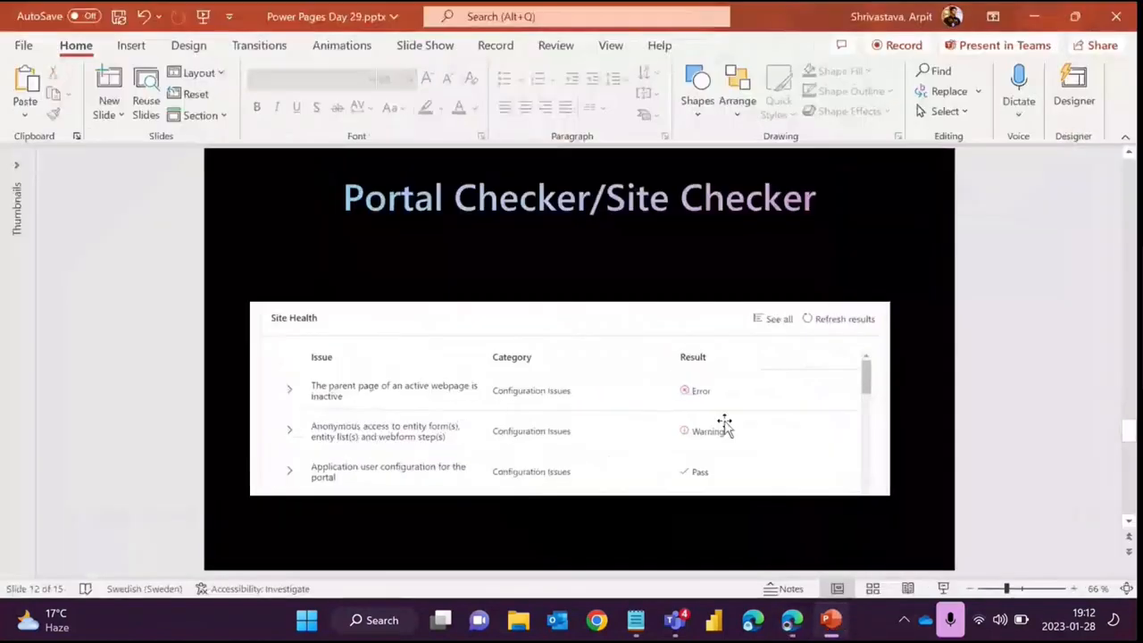